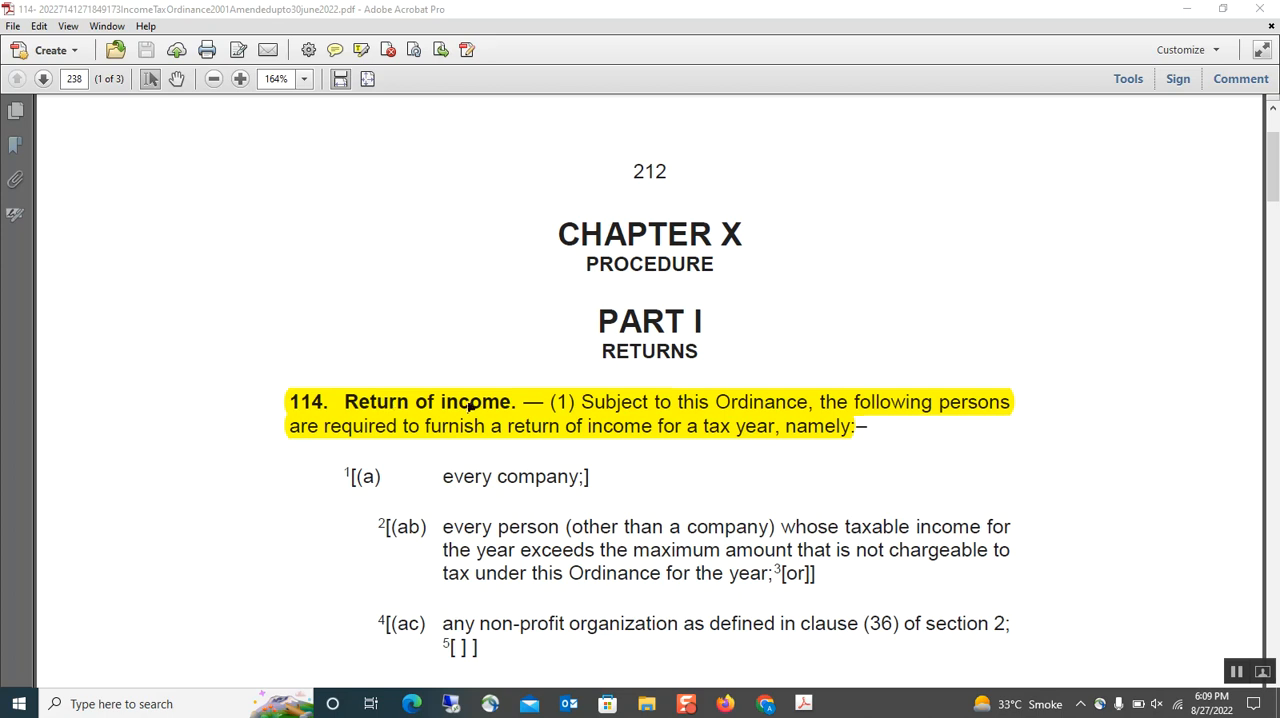
- Read section 114 of the Income Tax Ordinance, from clause (a) through clause (b)(vii), on who must file a return of income
{"action": "scroll", "coordinate": [469, 402], "scroll_direction": "down", "scroll_amount": 8}
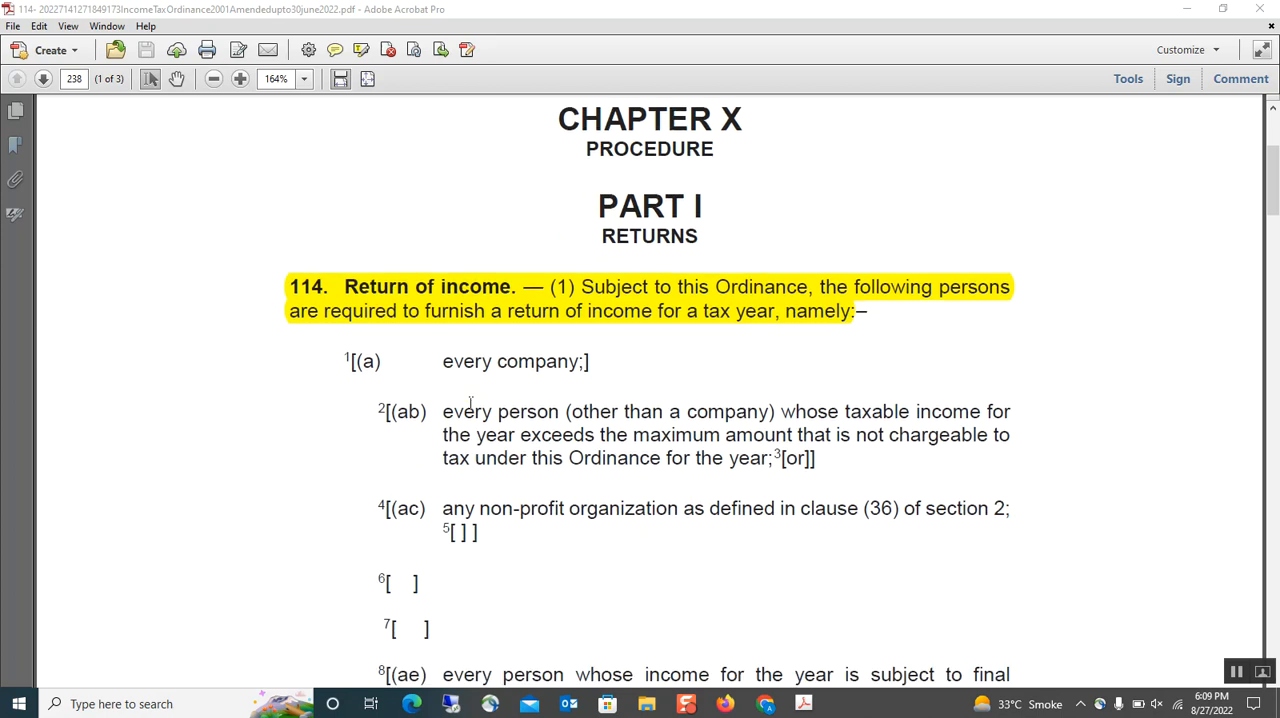
{"action": "scroll", "coordinate": [469, 405], "scroll_direction": "down", "scroll_amount": 4}
{"action": "scroll", "coordinate": [470, 408], "scroll_direction": "up", "scroll_amount": 5}
{"action": "scroll", "coordinate": [470, 410], "scroll_direction": "up", "scroll_amount": 1}
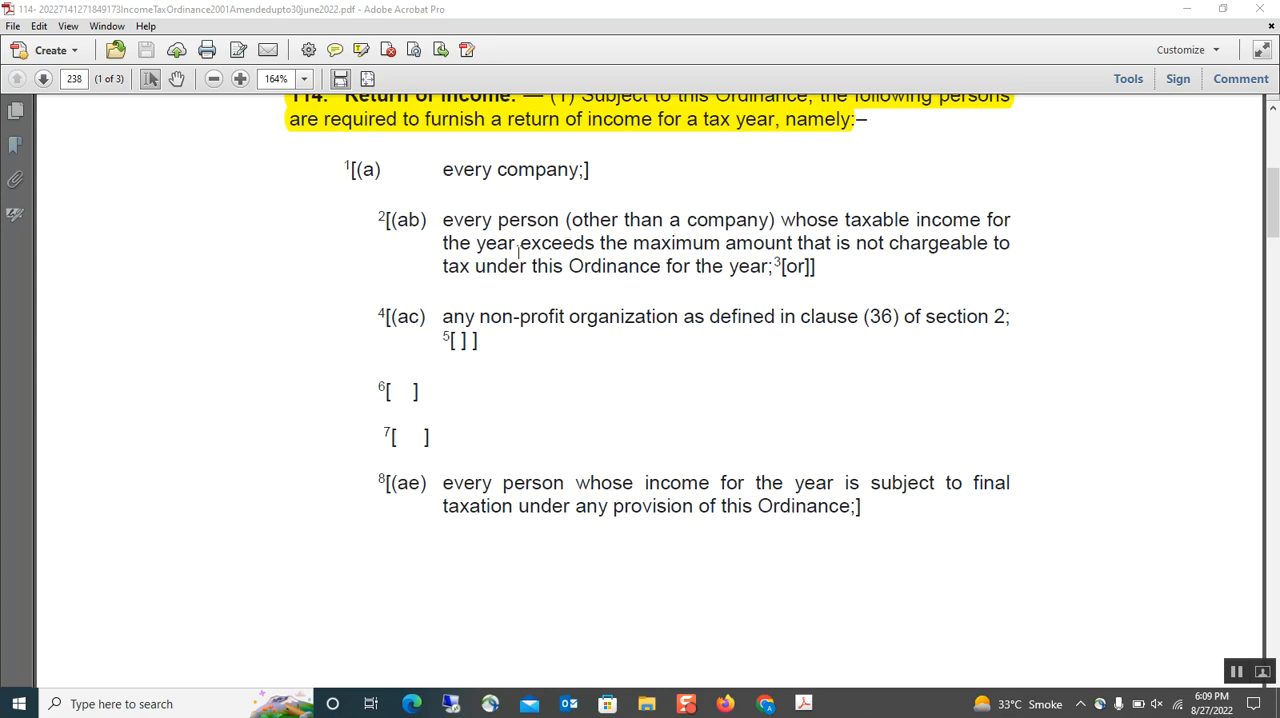
{"action": "scroll", "coordinate": [511, 245], "scroll_direction": "up", "scroll_amount": 1}
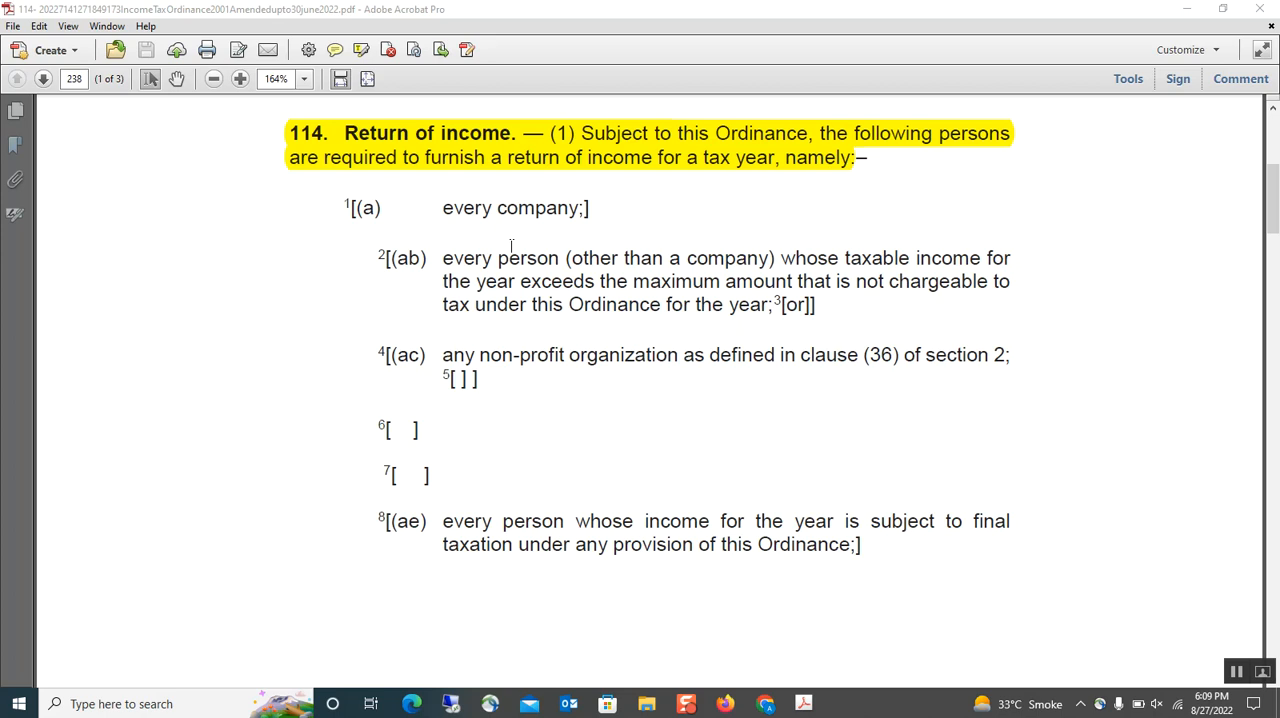
{"action": "scroll", "coordinate": [511, 245], "scroll_direction": "down", "scroll_amount": 3}
{"action": "scroll", "coordinate": [511, 243], "scroll_direction": "down", "scroll_amount": 20}
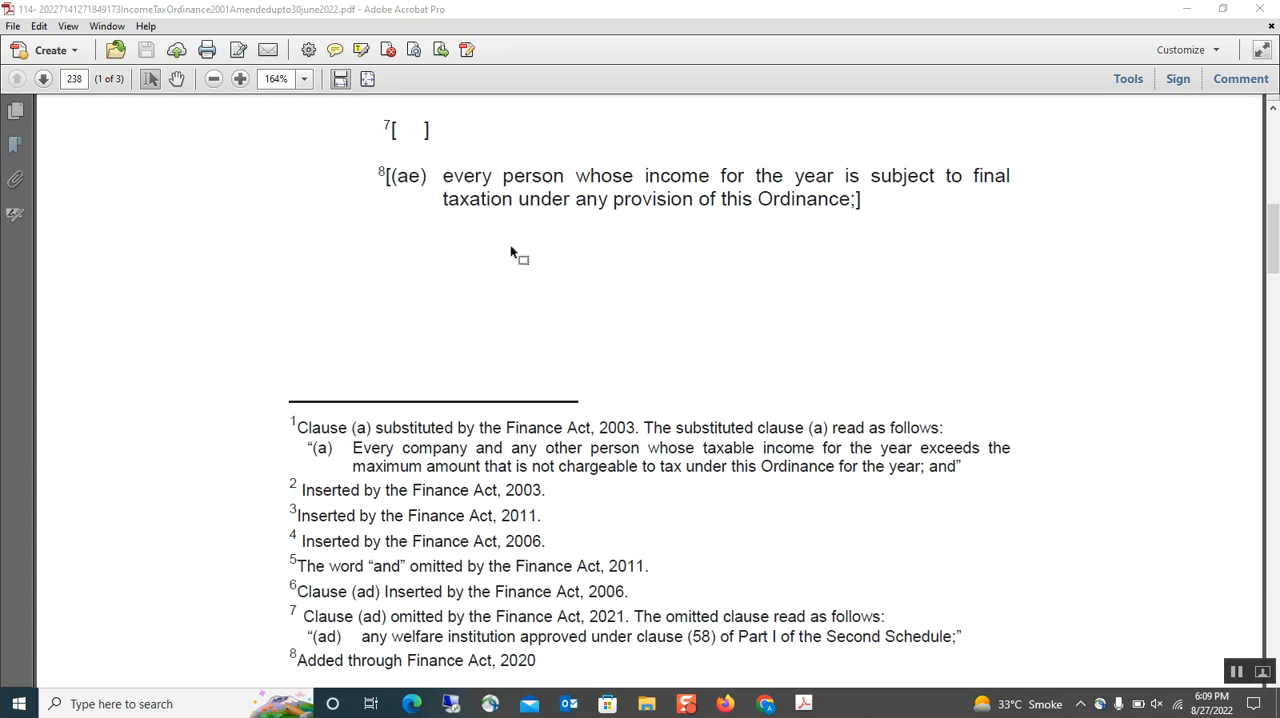
{"action": "scroll", "coordinate": [511, 247], "scroll_direction": "down", "scroll_amount": 8}
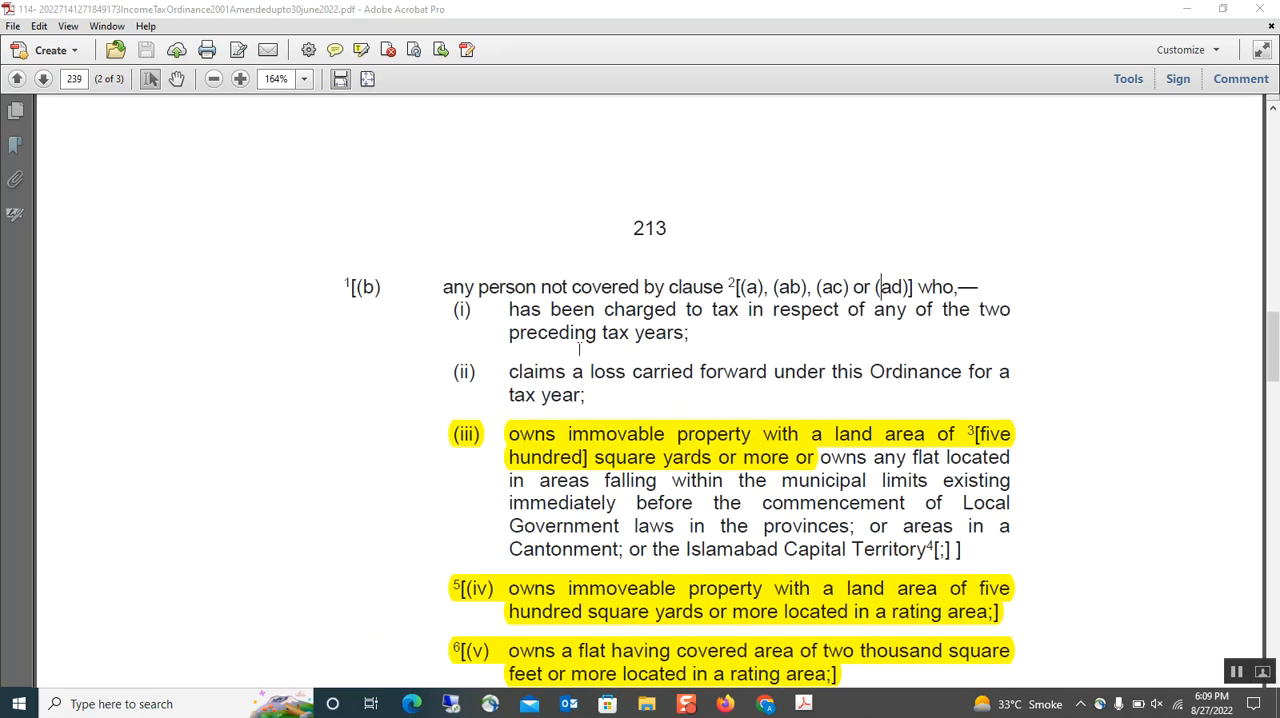
{"action": "scroll", "coordinate": [579, 348], "scroll_direction": "down", "scroll_amount": 5}
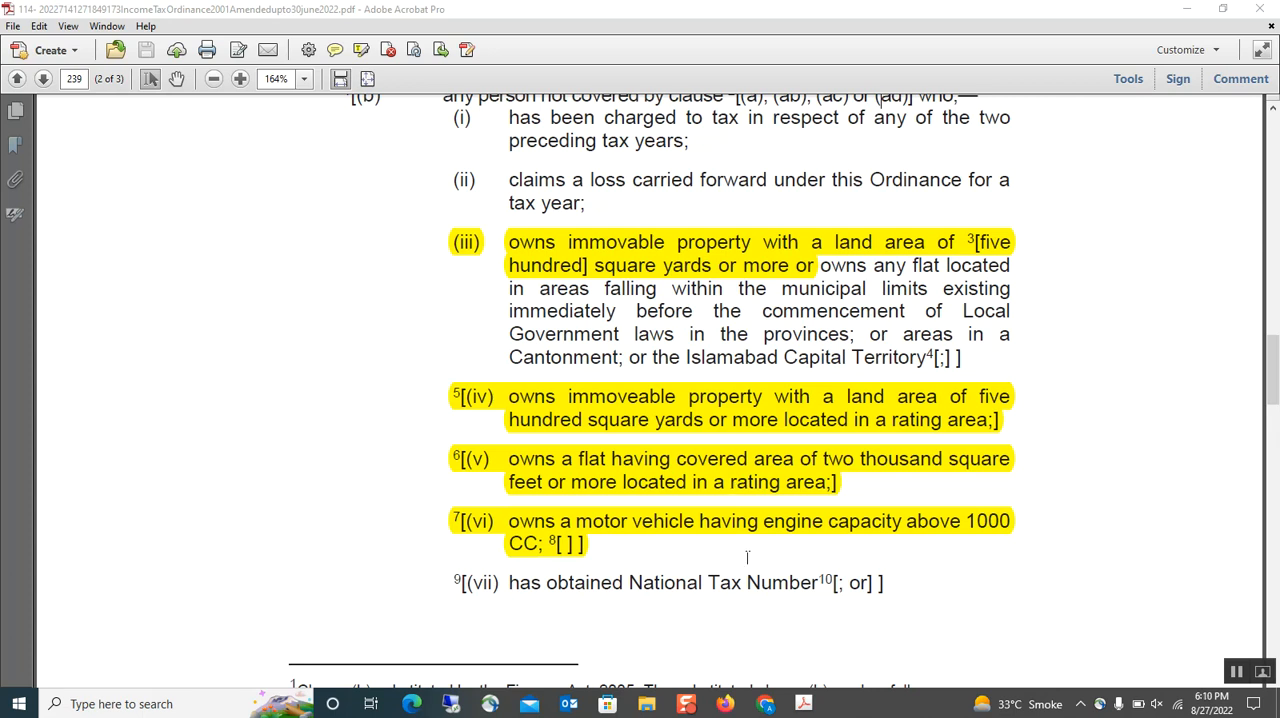
- Switch to the Finance Act 2022 changes PDF and examine the rate table for sections 236C and 236K
{"action": "mouse_move", "coordinate": [803, 704]}
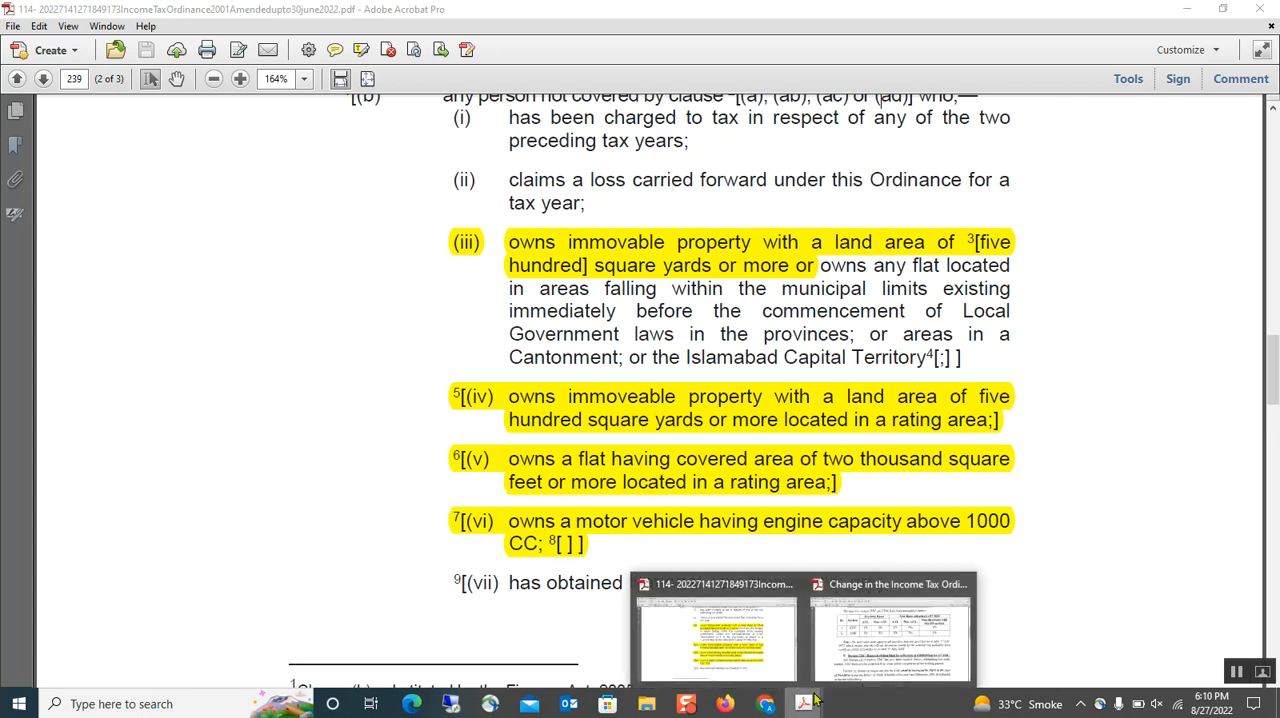
{"action": "left_click", "coordinate": [855, 662]}
{"action": "scroll", "coordinate": [855, 662], "scroll_direction": "up", "scroll_amount": 2}
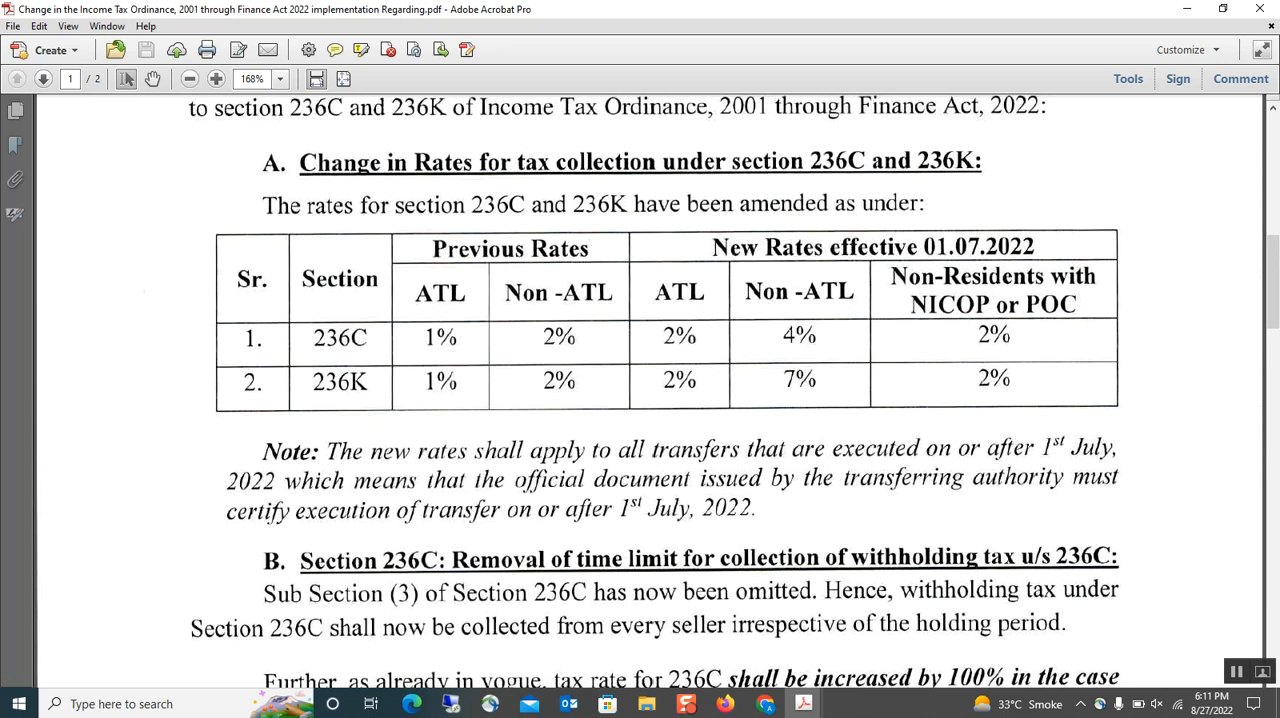
{"action": "scroll", "coordinate": [650, 390], "scroll_direction": "down", "scroll_amount": 2}
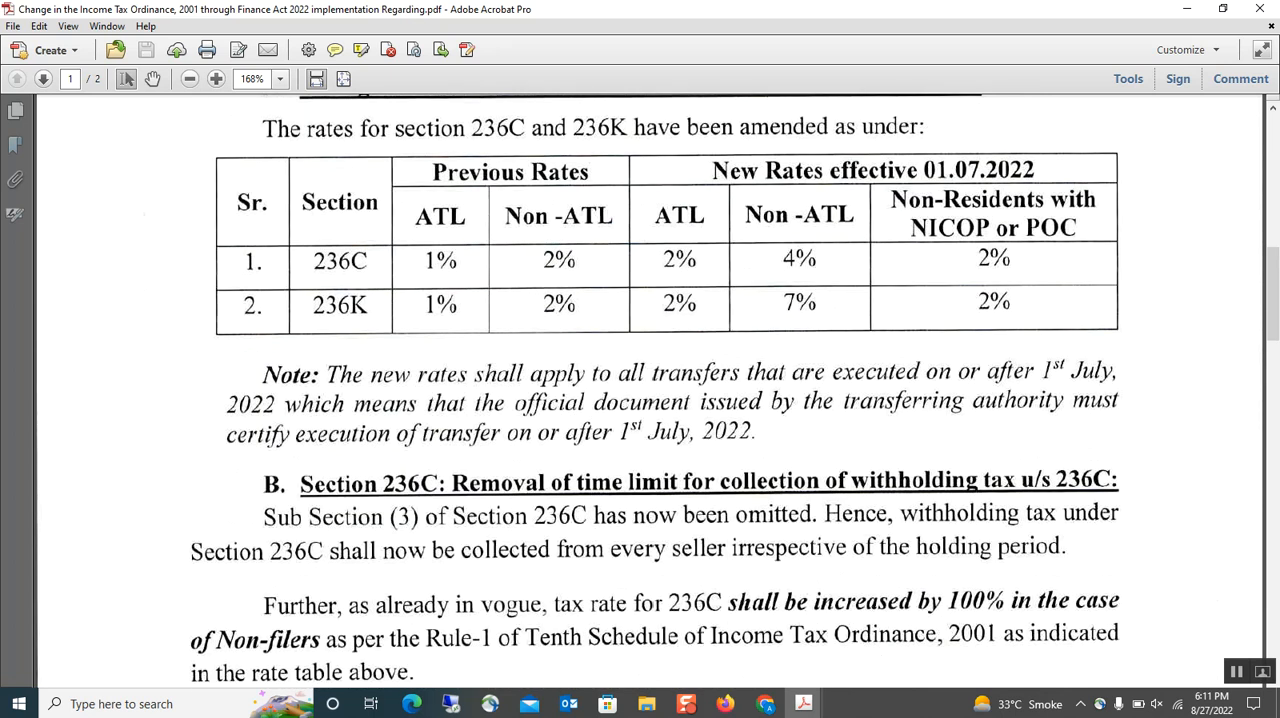
{"action": "scroll", "coordinate": [658, 392], "scroll_direction": "up", "scroll_amount": 3}
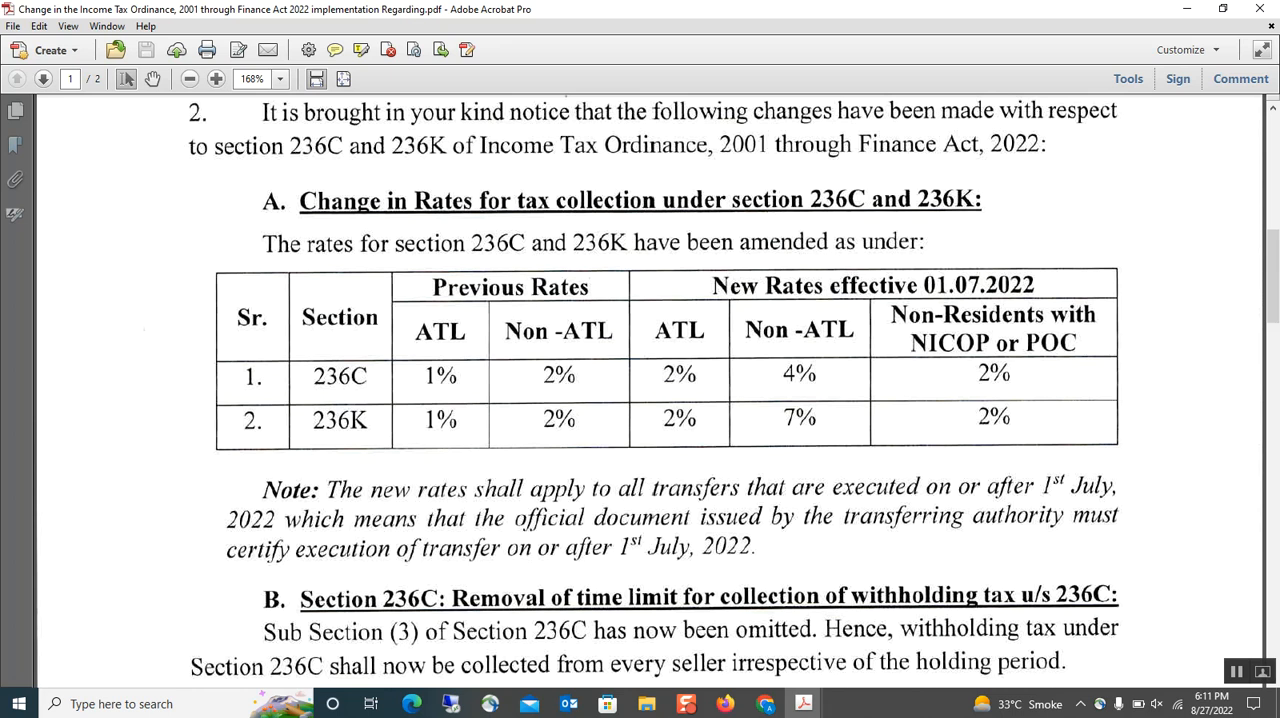
- Switch to Chrome and log in to the IRIS taxpayer portal with the pre-filled credentials
{"action": "left_click", "coordinate": [765, 704]}
{"action": "left_click", "coordinate": [733, 678]}
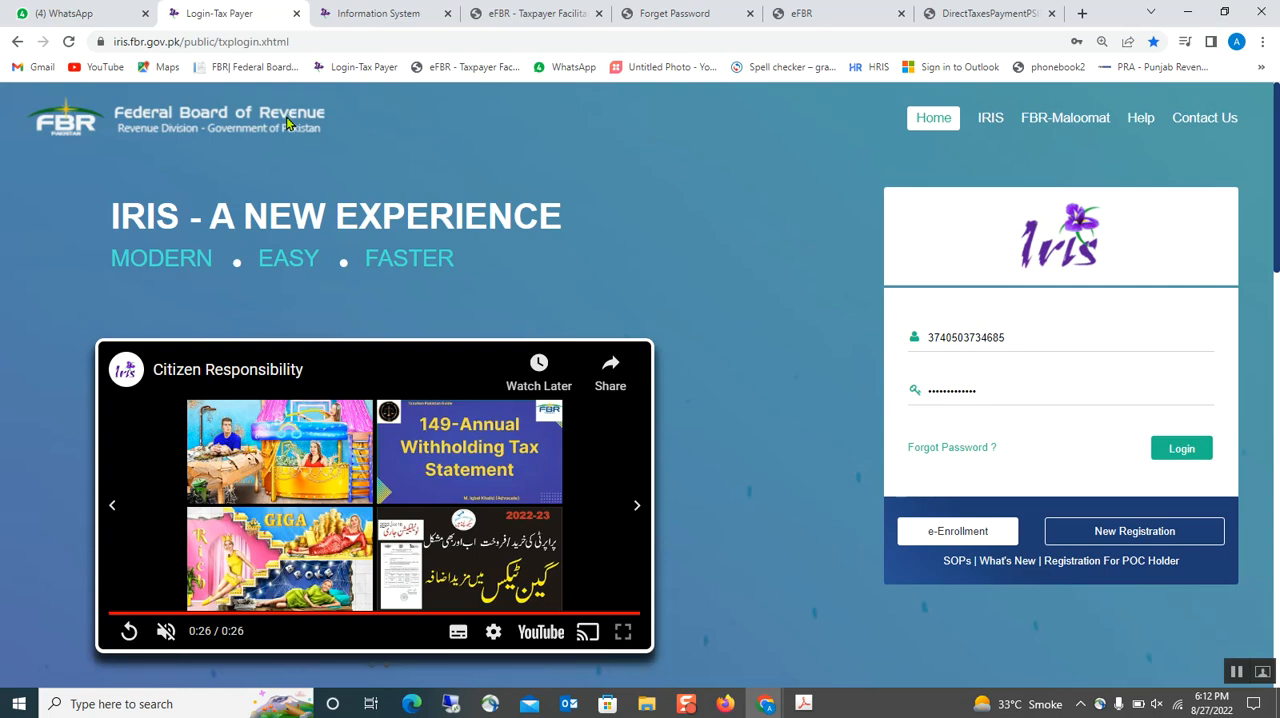
{"action": "left_click", "coordinate": [798, 13]}
{"action": "left_click", "coordinate": [560, 12]}
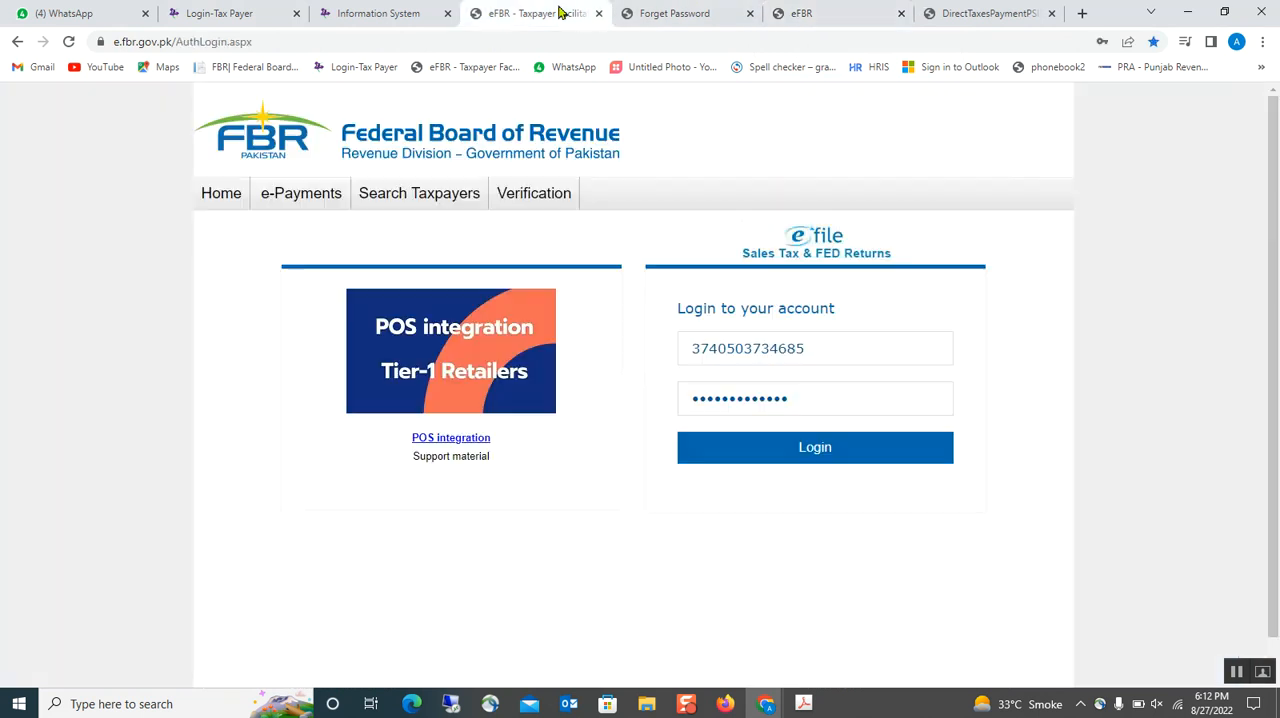
{"action": "left_click", "coordinate": [241, 10]}
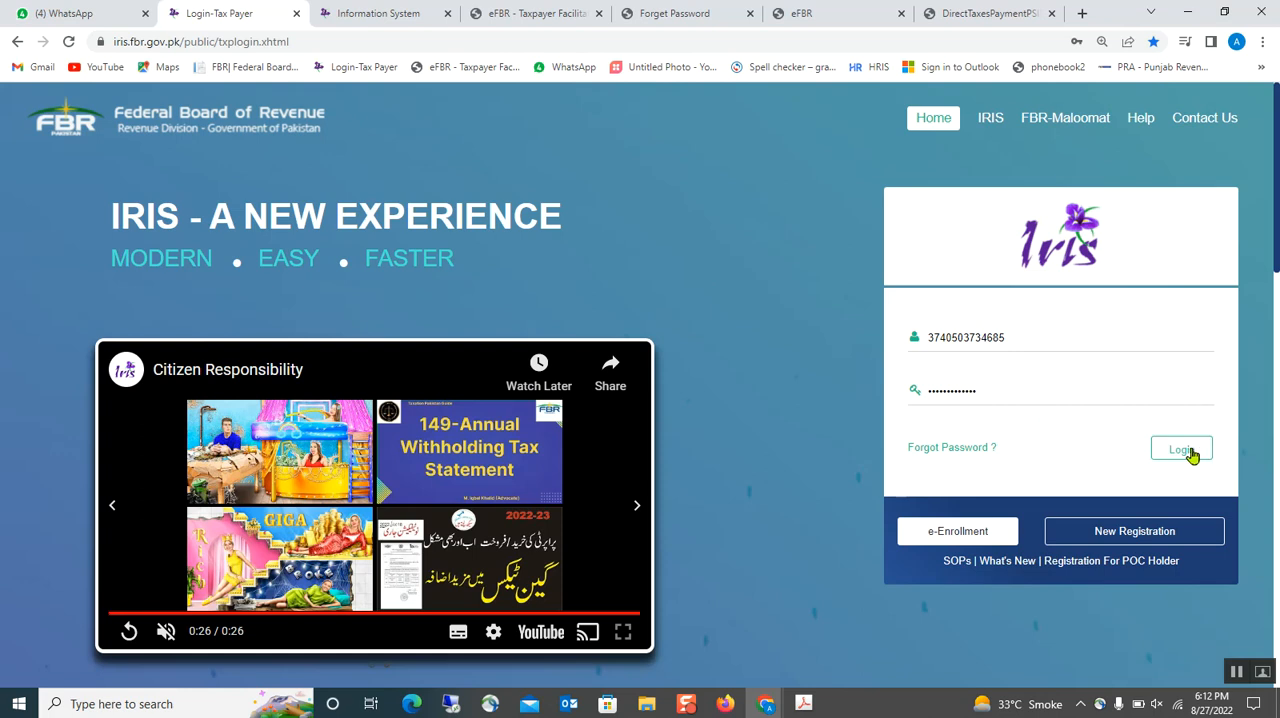
{"action": "left_click", "coordinate": [1183, 452]}
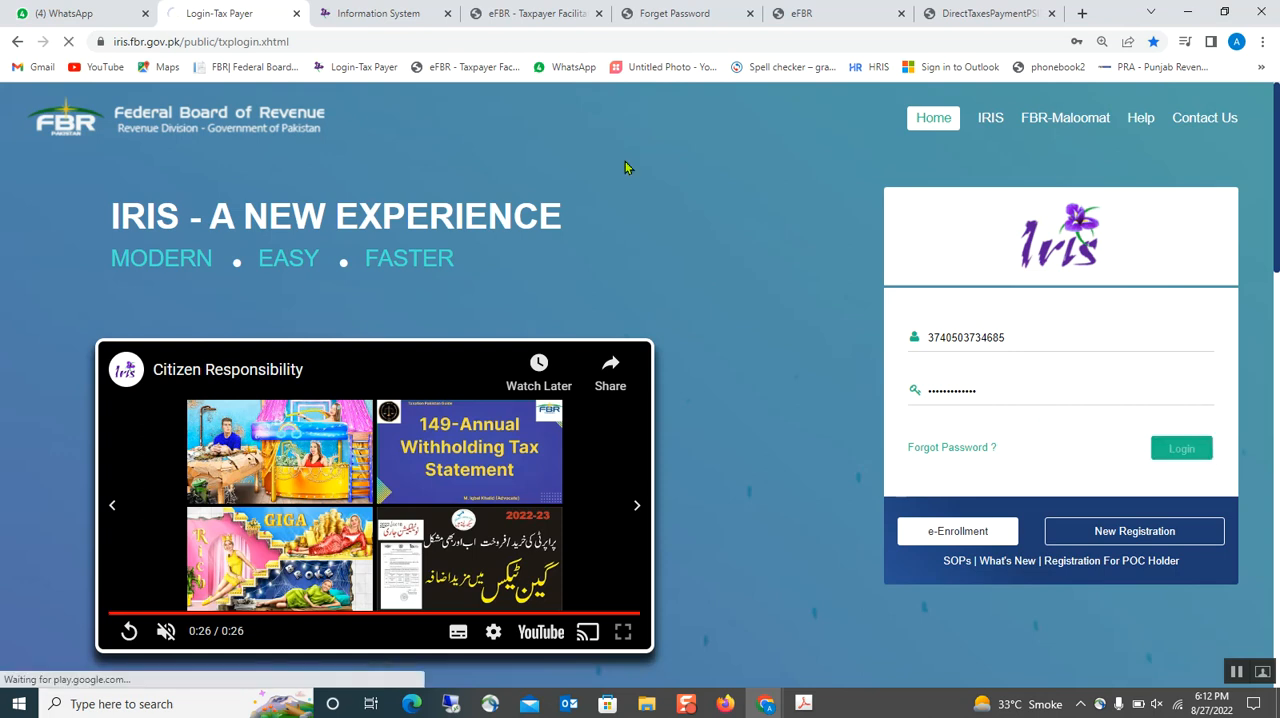
- Try to open an original Normal Return (Ind/AOP/COY) in the other open IRIS session, and return to the newly logged-in one
{"action": "left_click", "coordinate": [401, 14]}
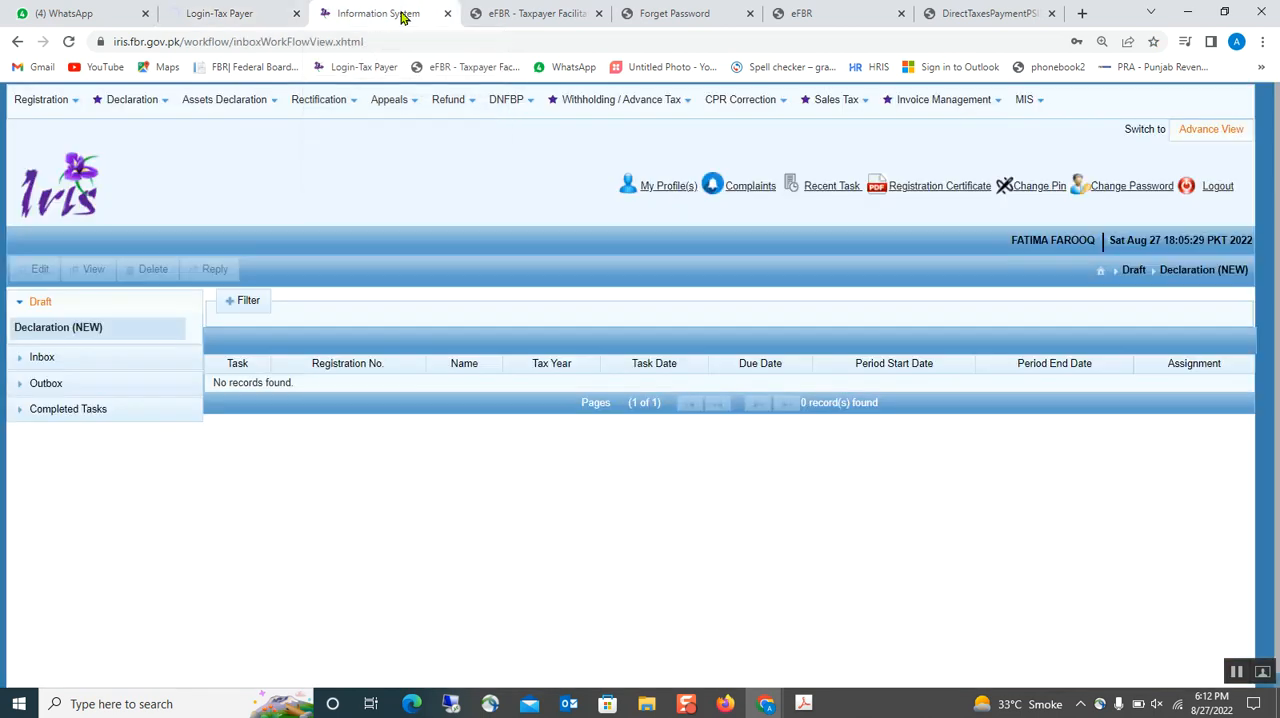
{"action": "left_click", "coordinate": [143, 100]}
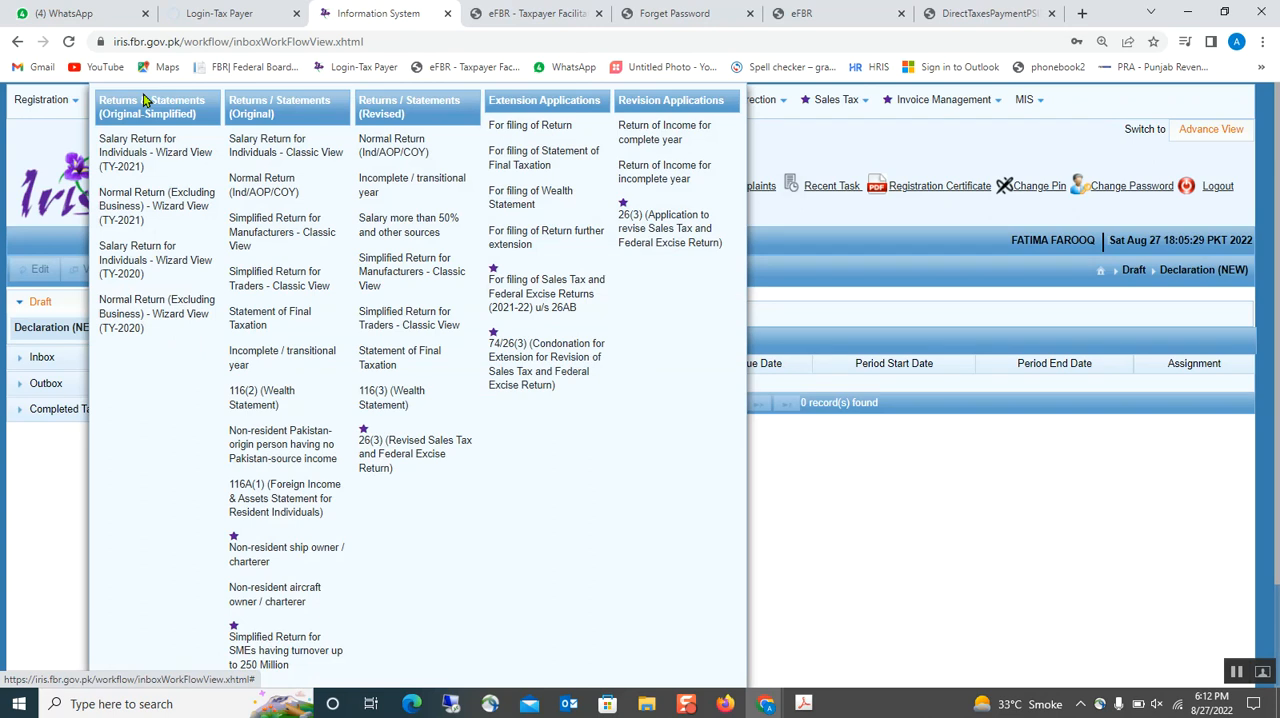
{"action": "left_click", "coordinate": [251, 187]}
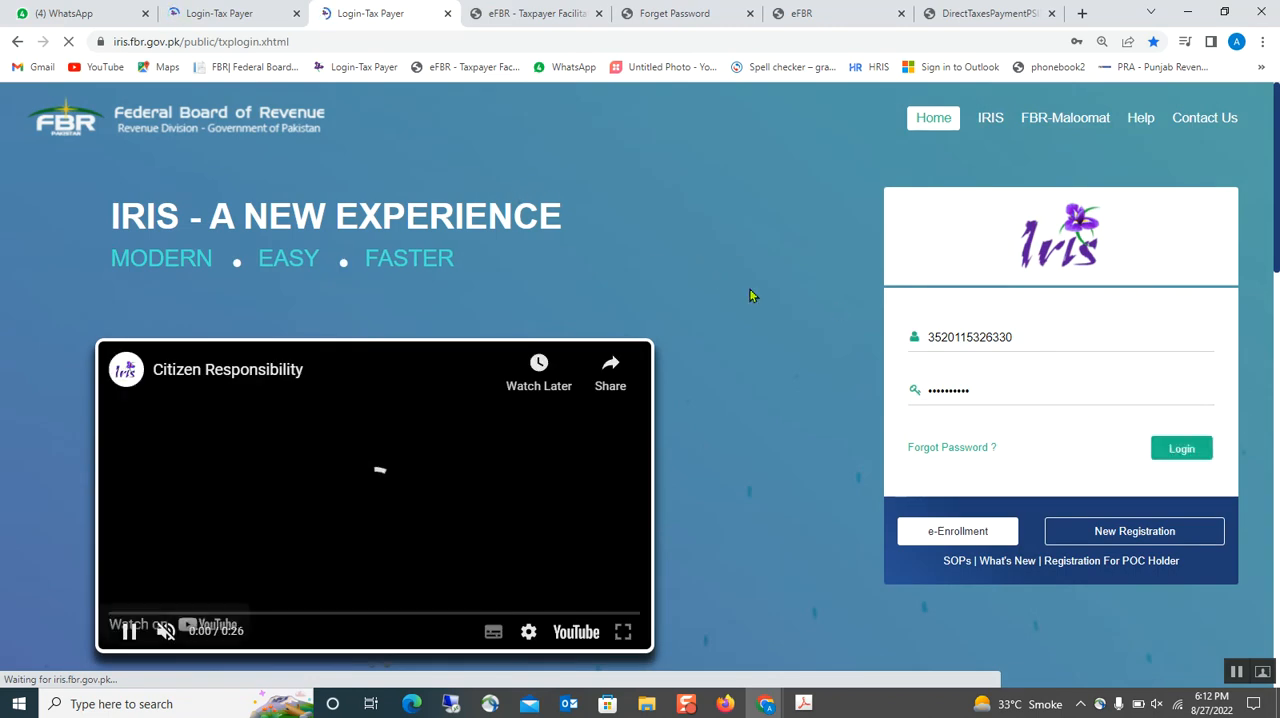
{"action": "left_click", "coordinate": [220, 12]}
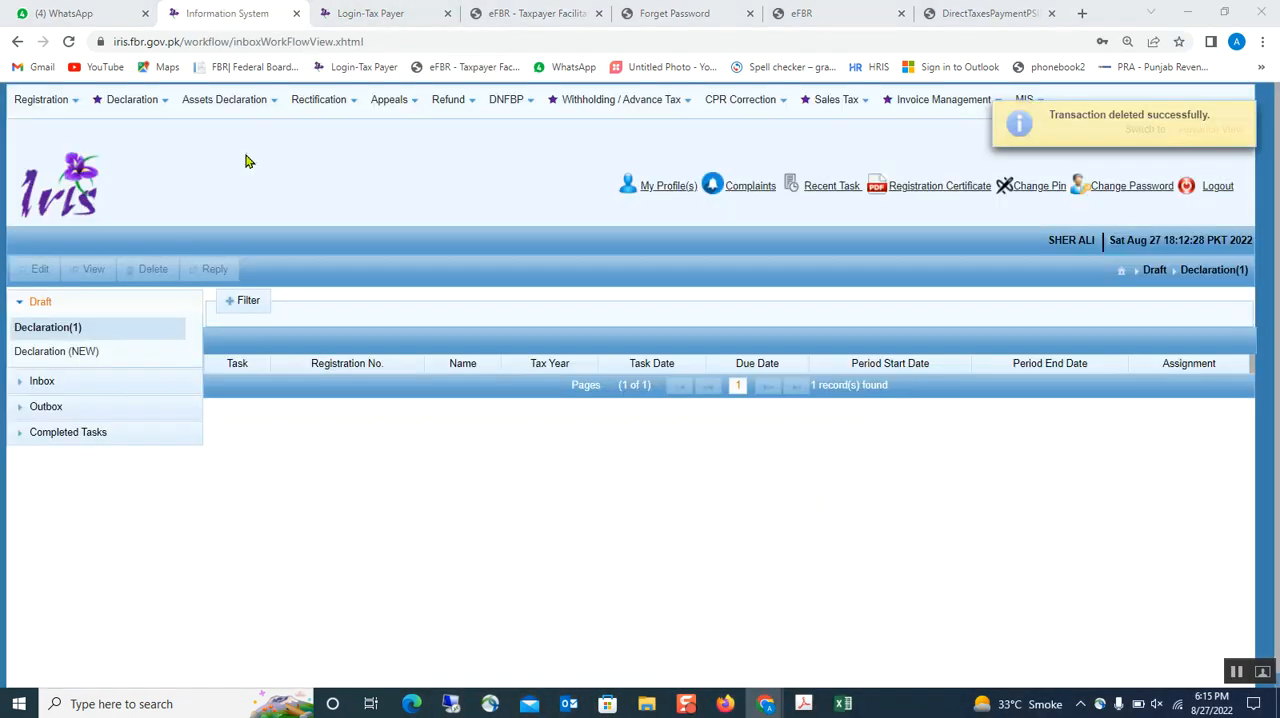
- Start an original Normal Return (Ind/AOP/COY) declaration and select the first listed individual as its taxpayer
{"action": "left_click", "coordinate": [122, 100]}
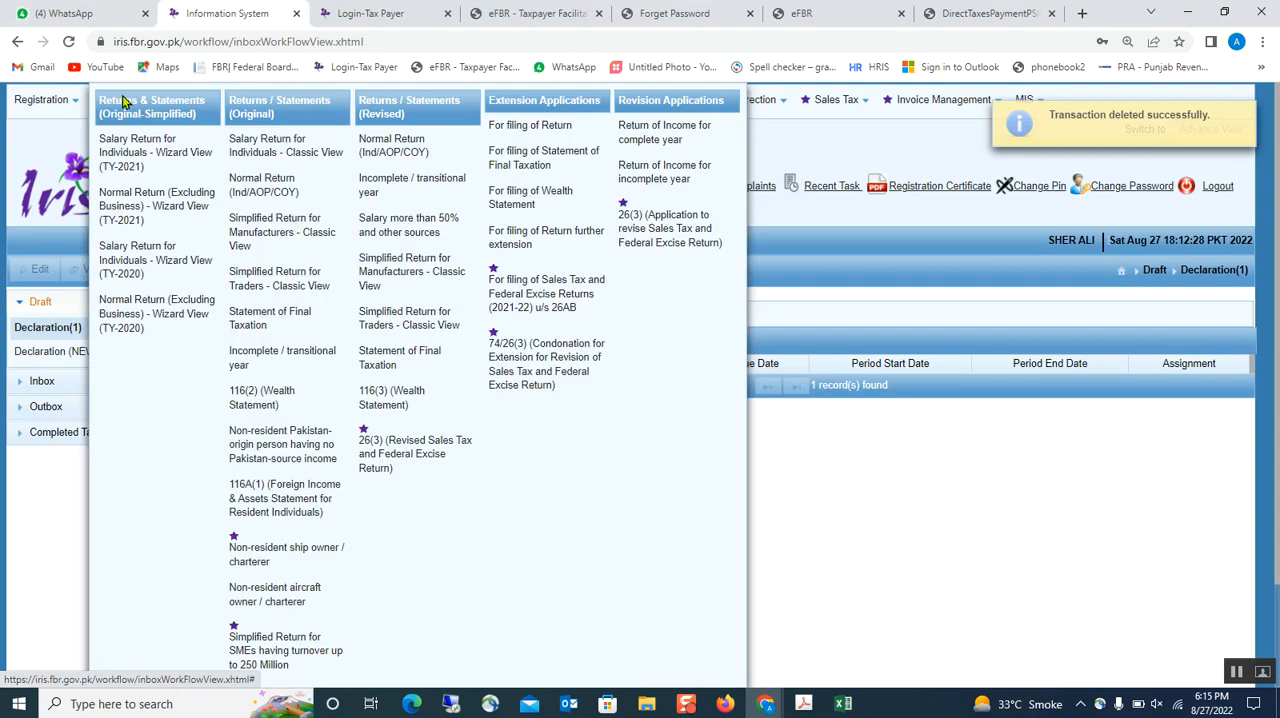
{"action": "left_click", "coordinate": [255, 188]}
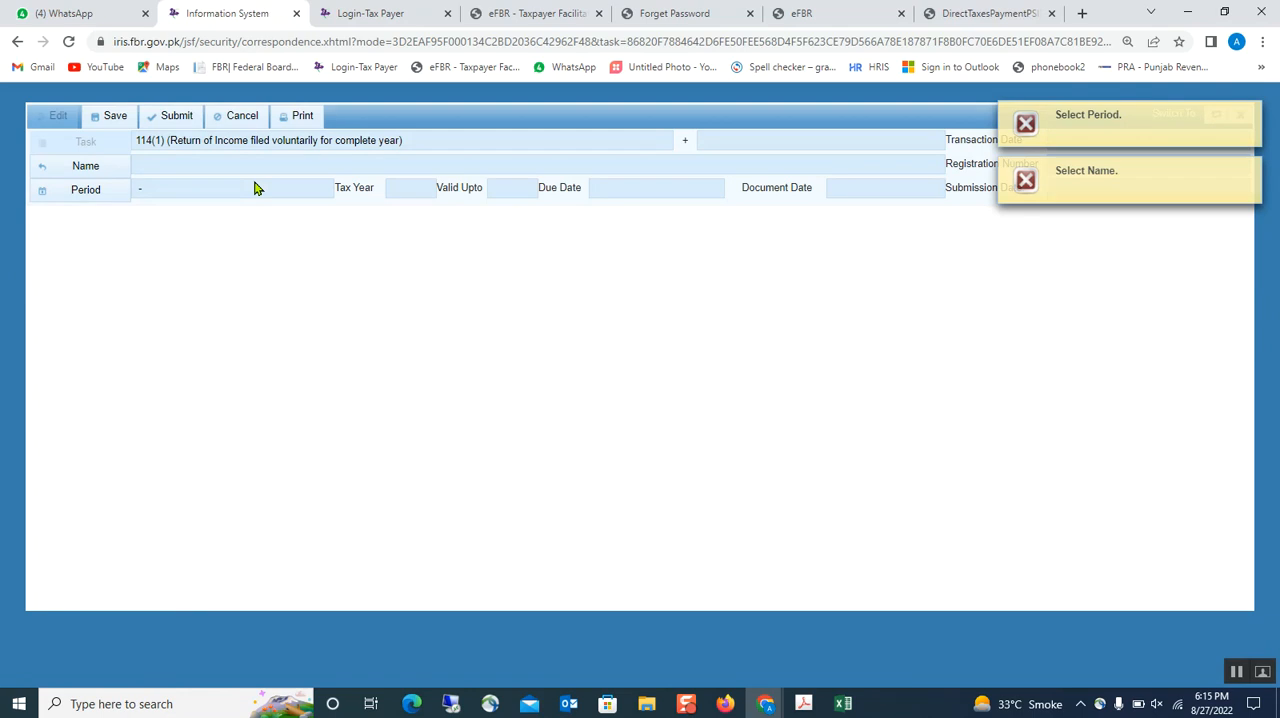
{"action": "left_click", "coordinate": [86, 167]}
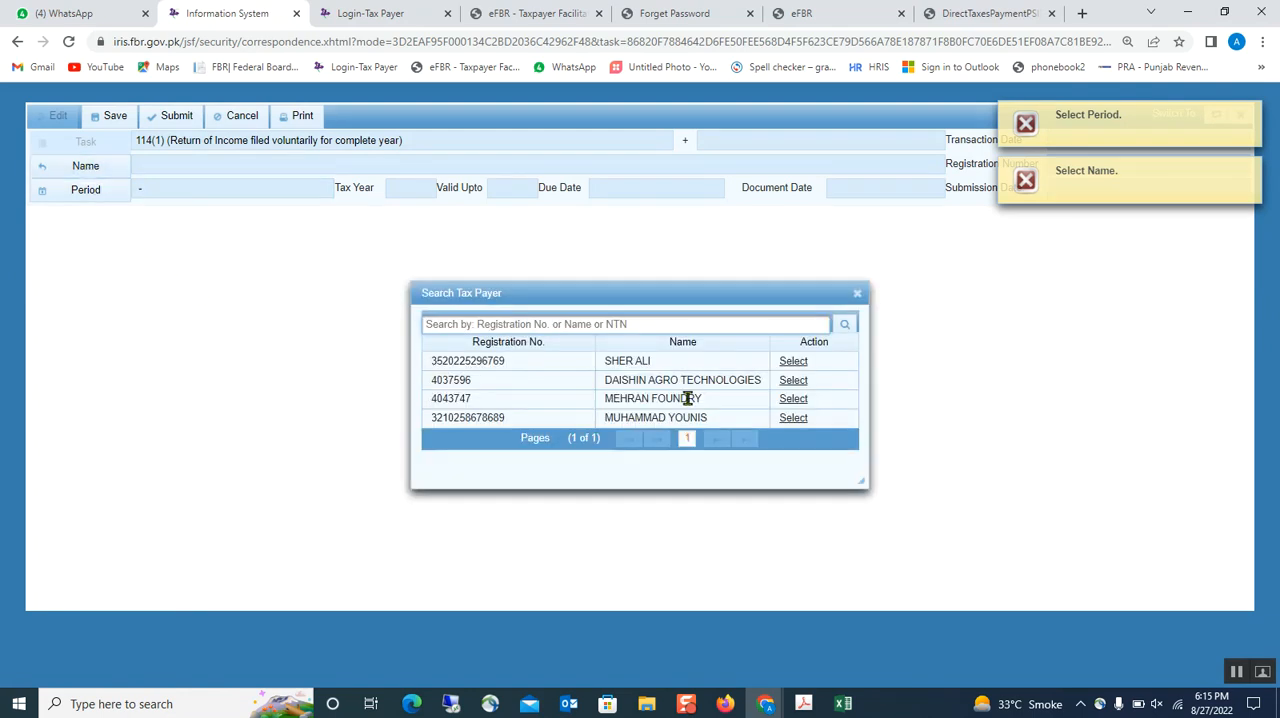
{"action": "left_click", "coordinate": [793, 363]}
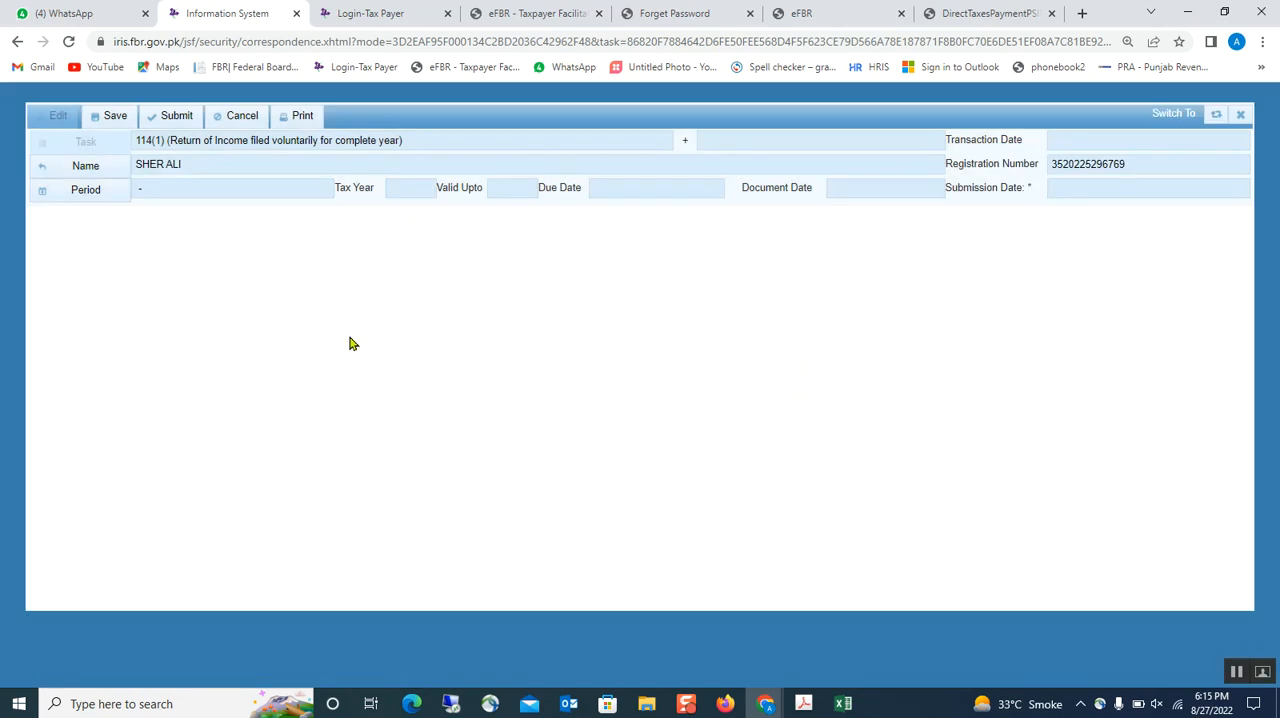
- Try to set the return's period to tax year 2021, 01-JUL-2020 to 30-JUN-2021, and close the form without saving
{"action": "left_click", "coordinate": [100, 189]}
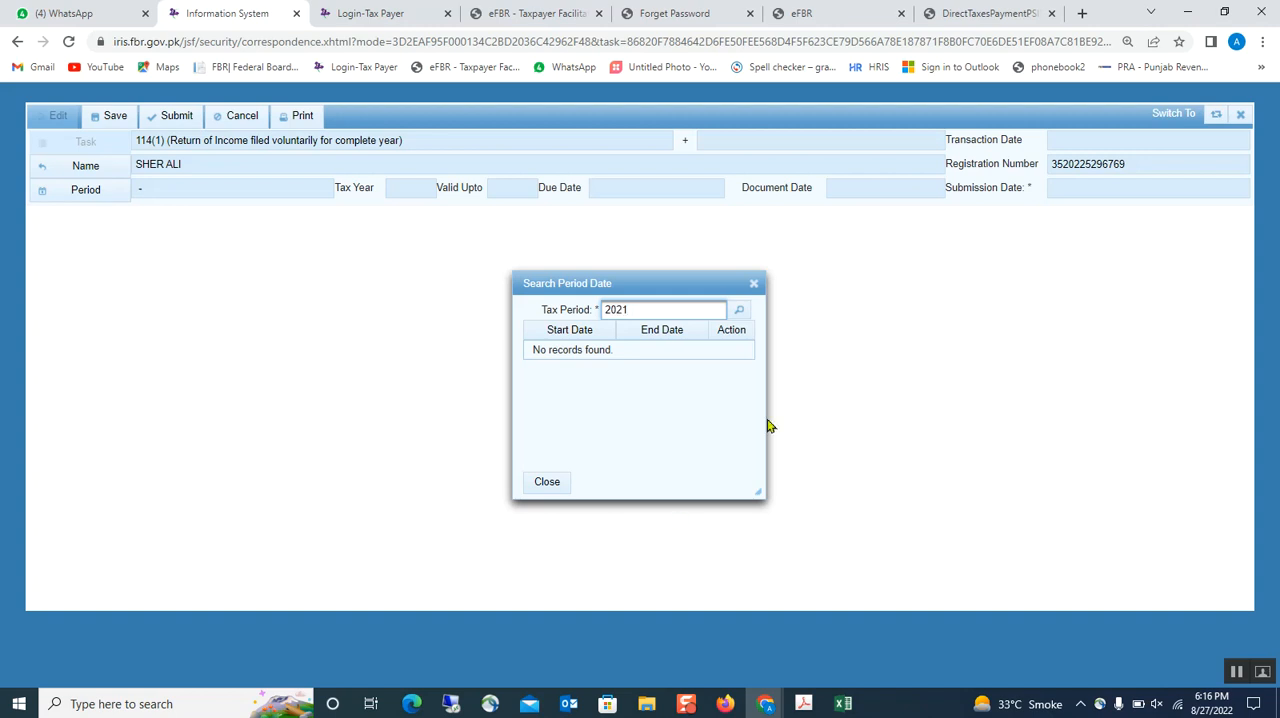
{"action": "left_click", "coordinate": [740, 312]}
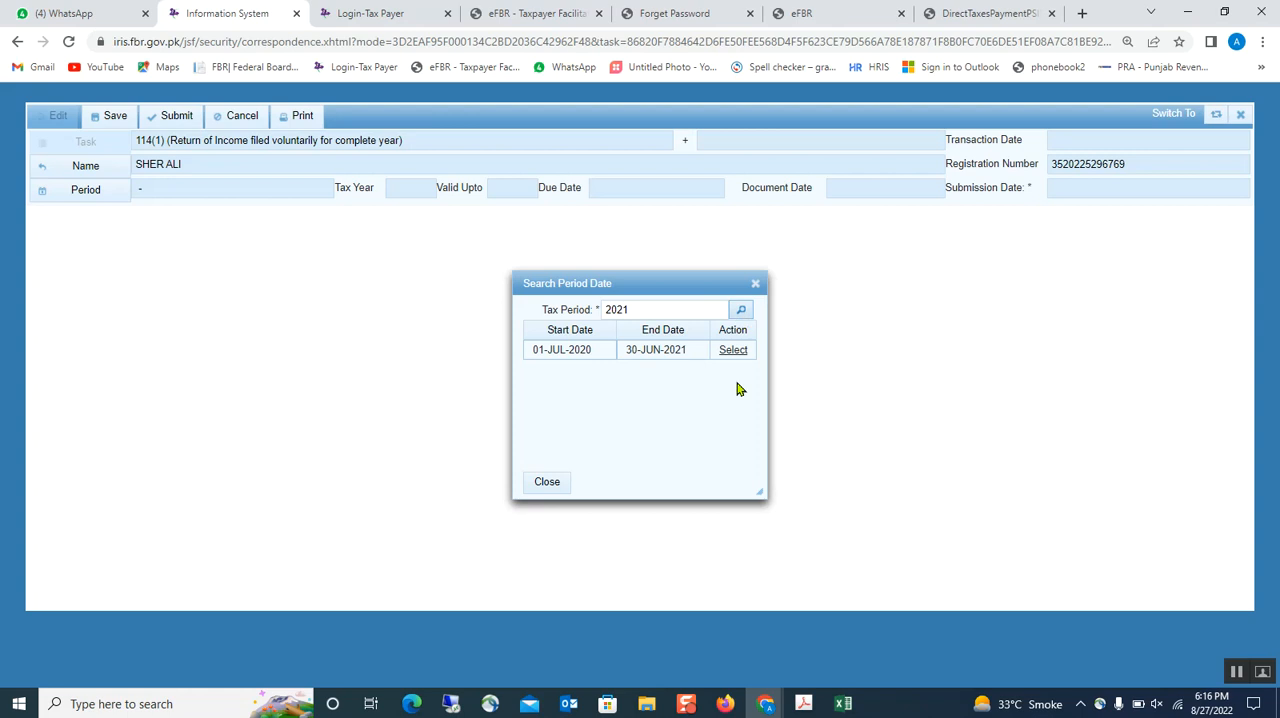
{"action": "left_click", "coordinate": [731, 352]}
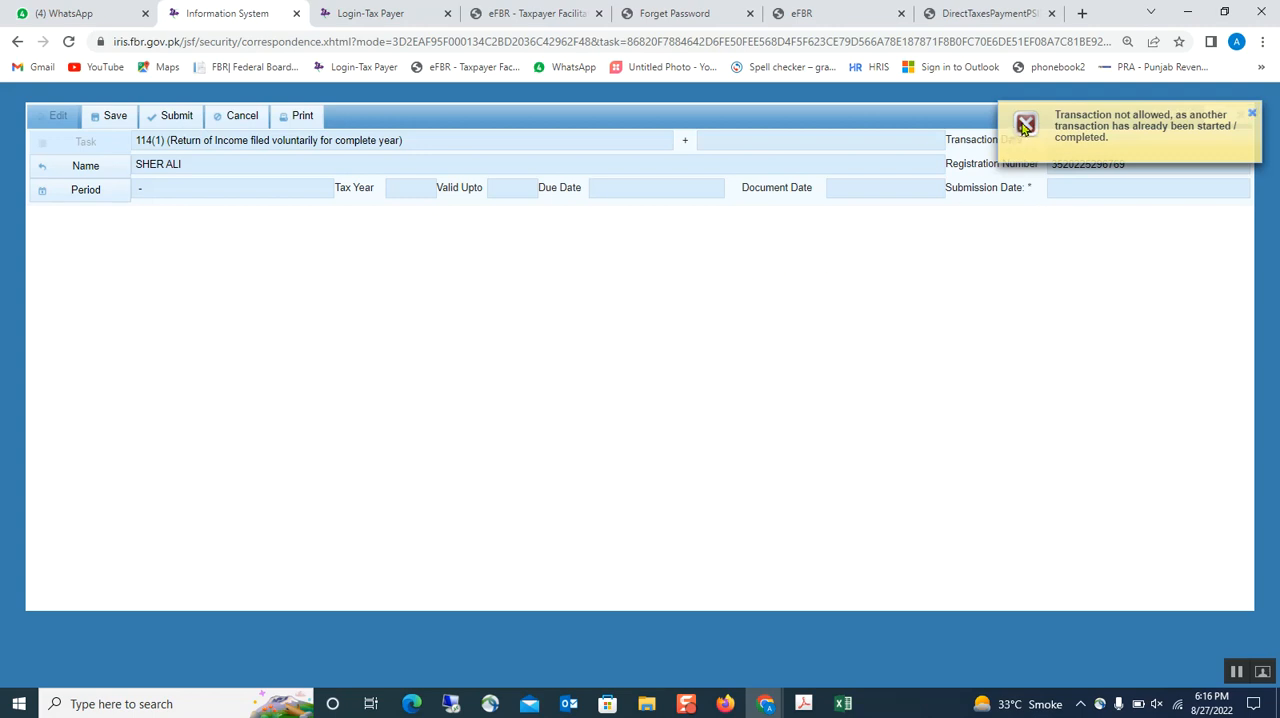
{"action": "left_click", "coordinate": [1254, 116]}
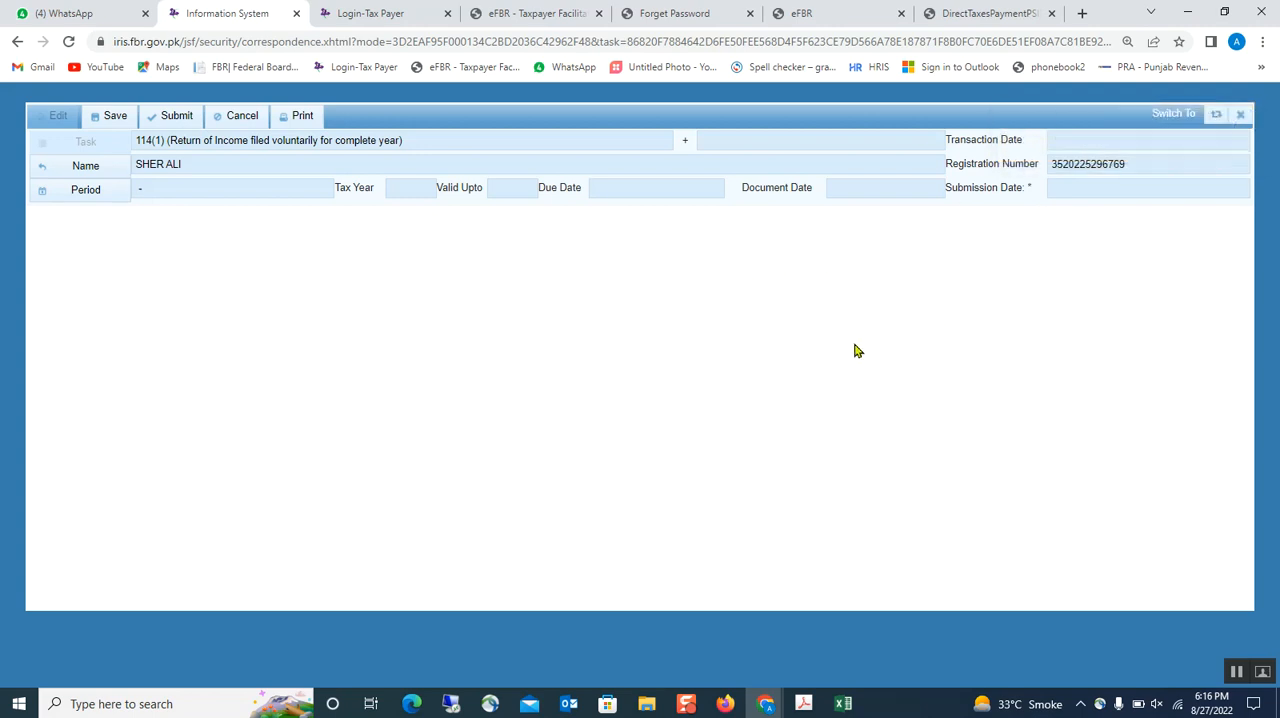
{"action": "left_click", "coordinate": [1242, 115]}
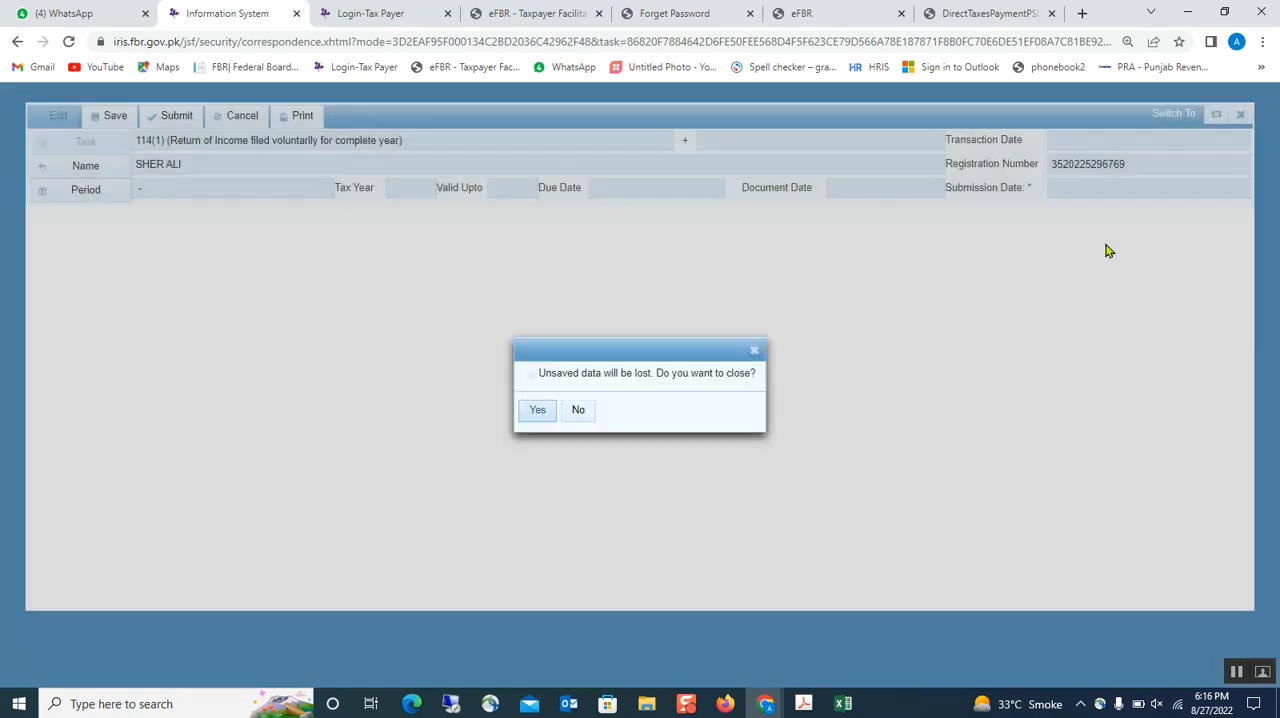
{"action": "left_click", "coordinate": [540, 412]}
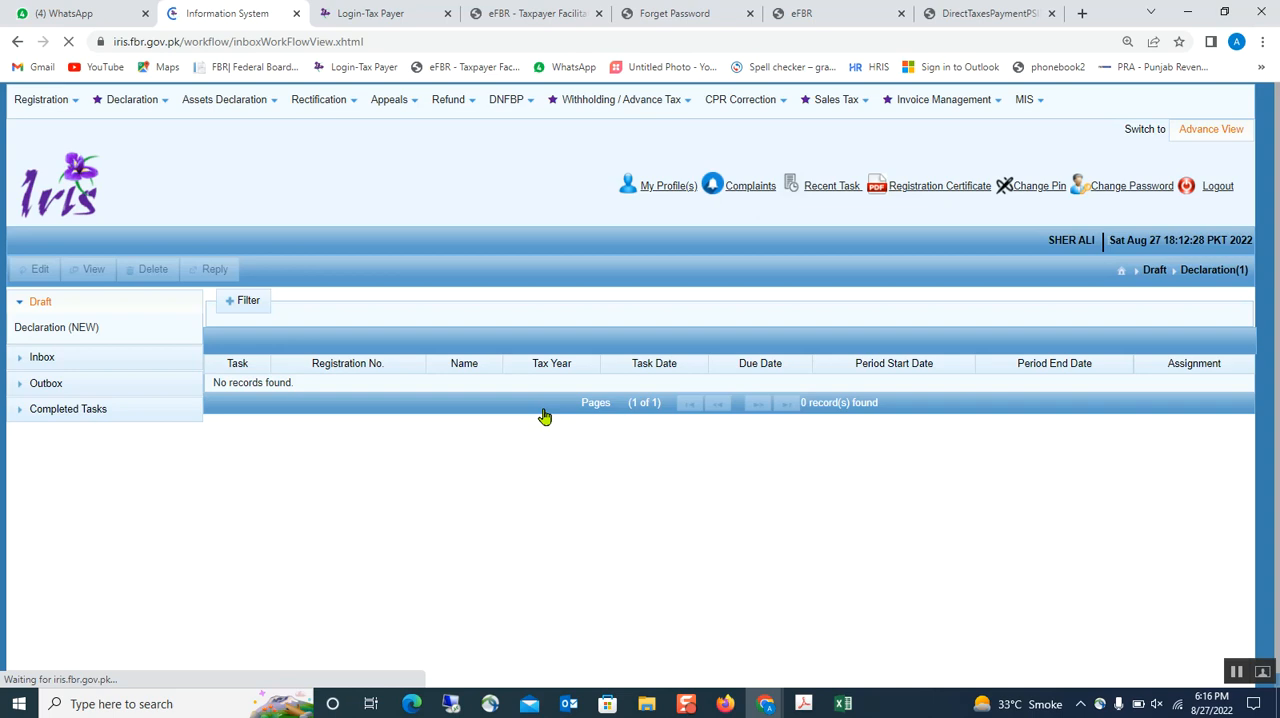
- Reply to the individual taxpayer's 2021 114(4) notice among the inbox declarations with task 2113, 114(4) (Return of Income filed on notice for complete year)
{"action": "left_click", "coordinate": [44, 357]}
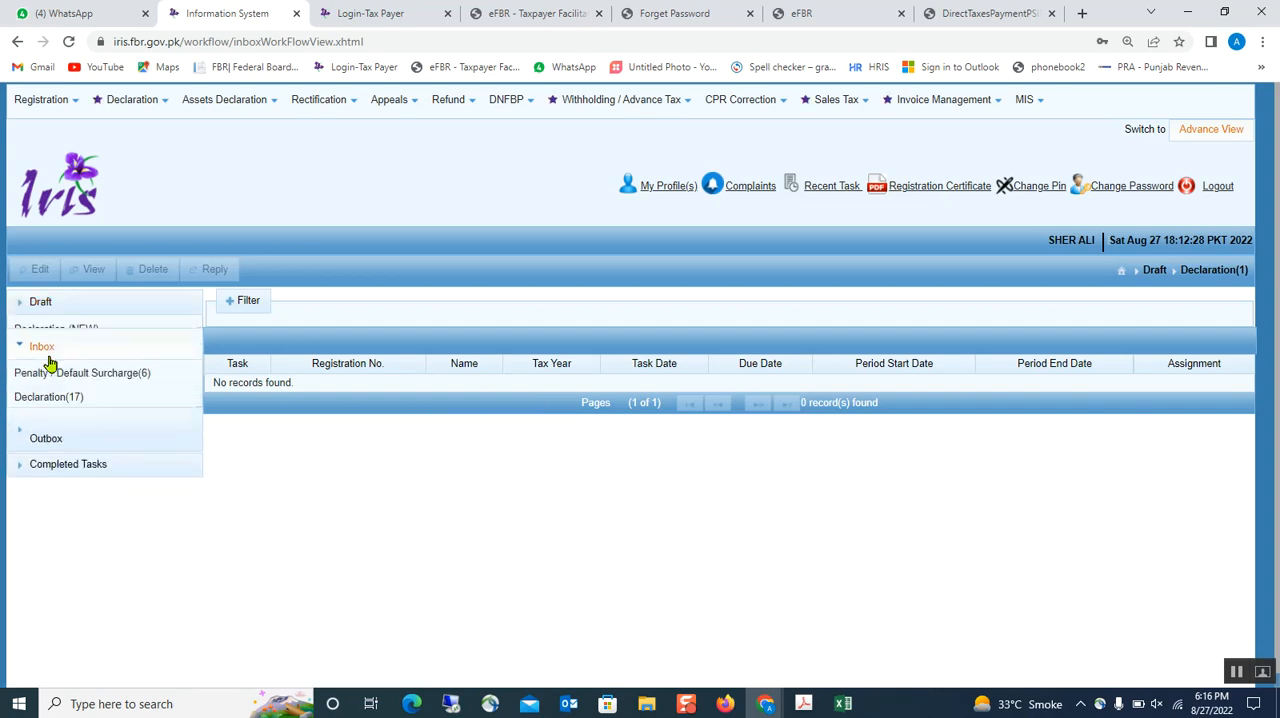
{"action": "left_click", "coordinate": [57, 386]}
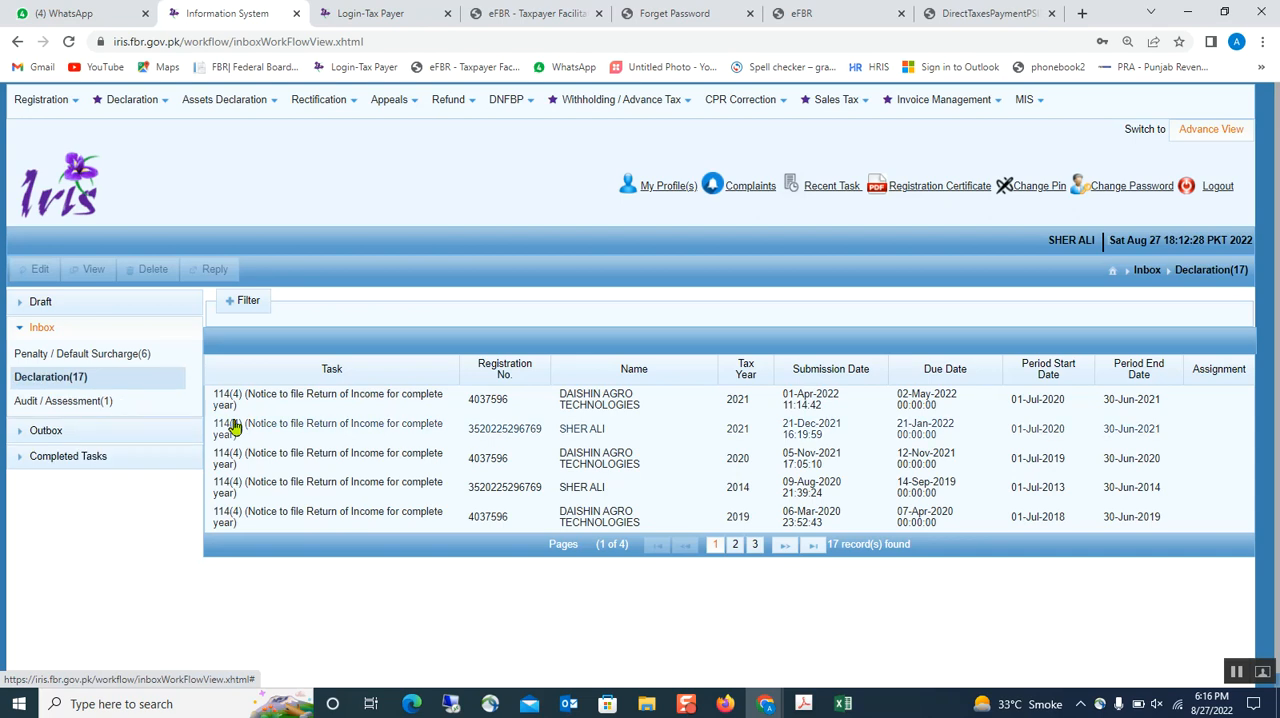
{"action": "left_click", "coordinate": [241, 429]}
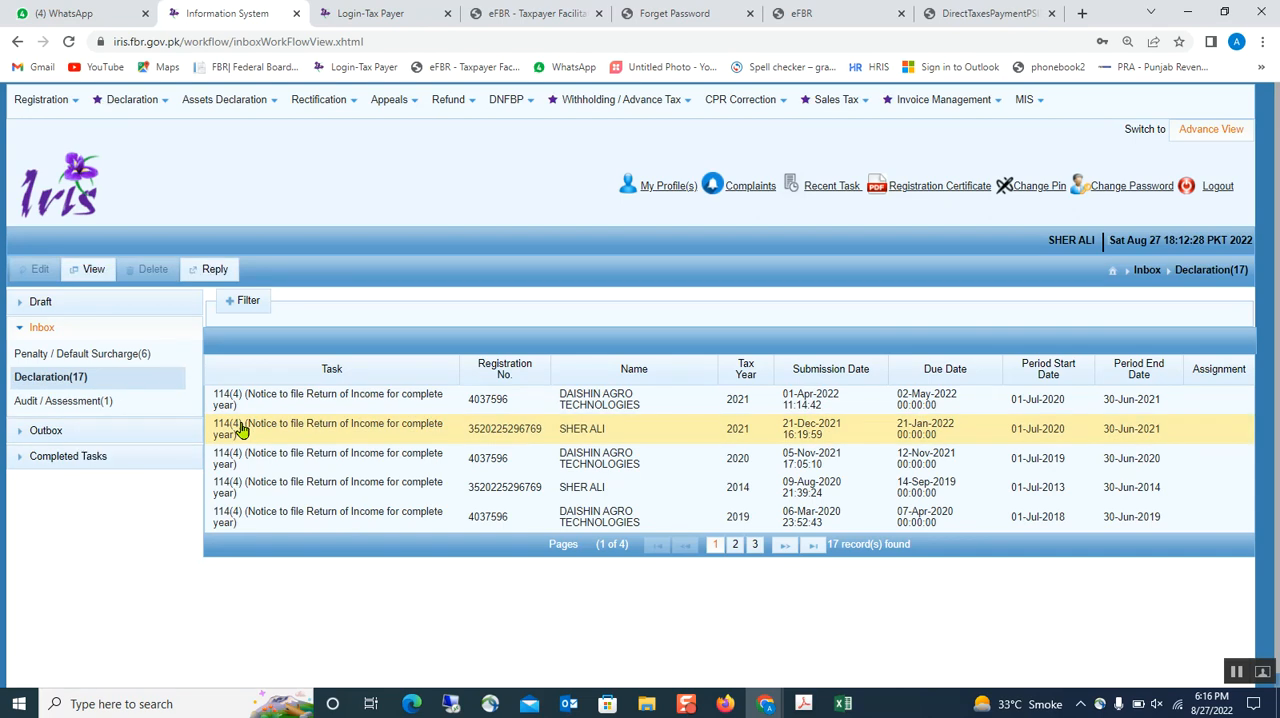
{"action": "left_click", "coordinate": [296, 430]}
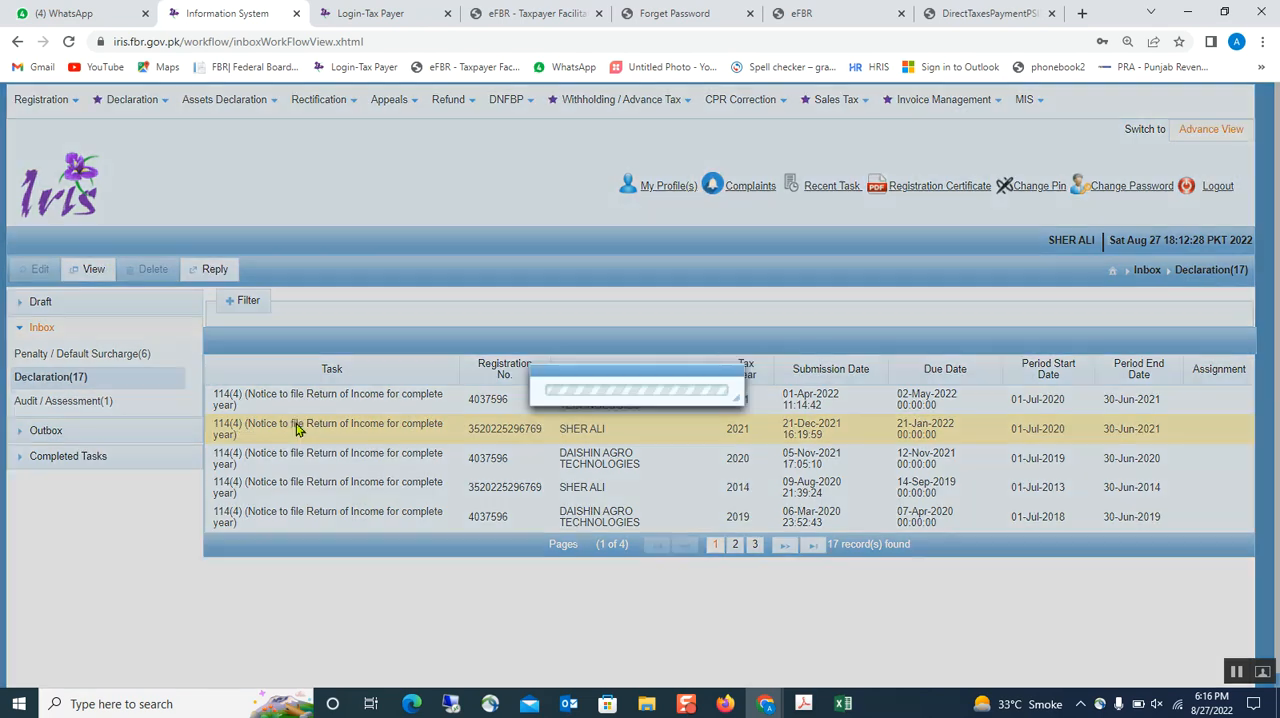
{"action": "left_click", "coordinate": [213, 270]}
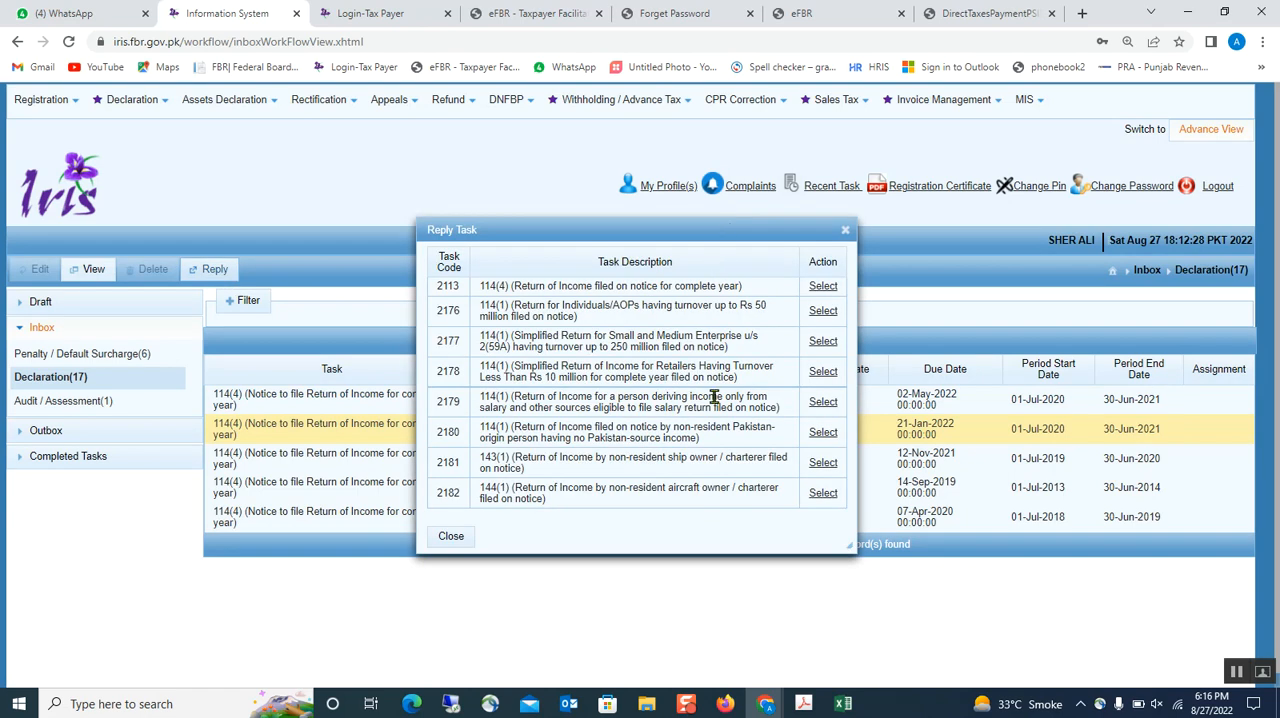
{"action": "left_click", "coordinate": [823, 287]}
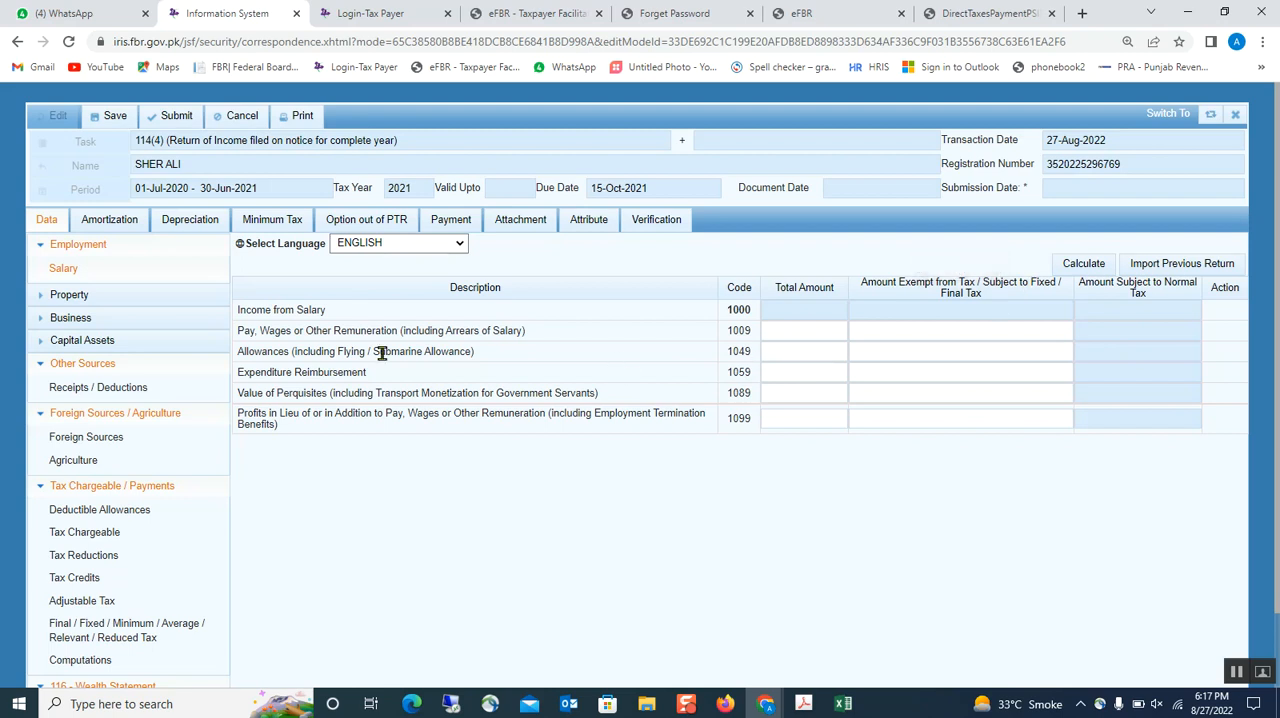
{"action": "scroll", "coordinate": [382, 353], "scroll_direction": "down", "scroll_amount": 1}
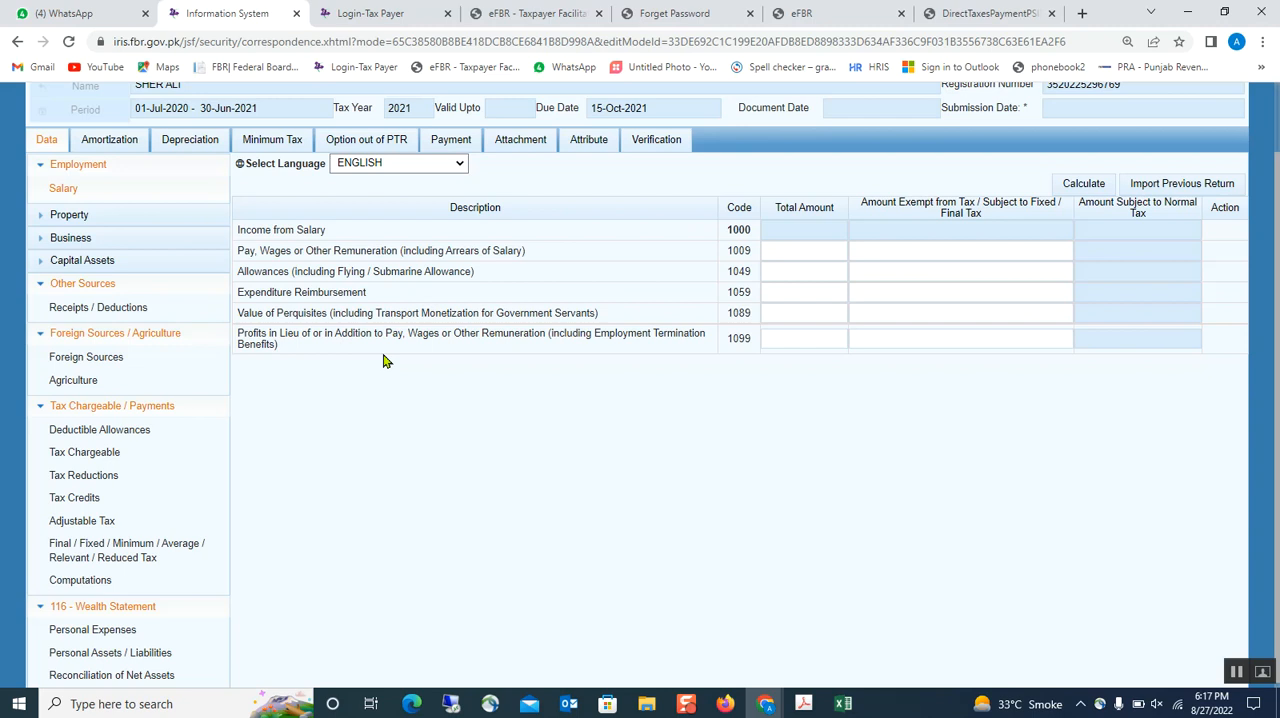
- Open the return's Computations section under Tax Chargeable / Payments and run its calculation
{"action": "scroll", "coordinate": [383, 361], "scroll_direction": "down", "scroll_amount": 1}
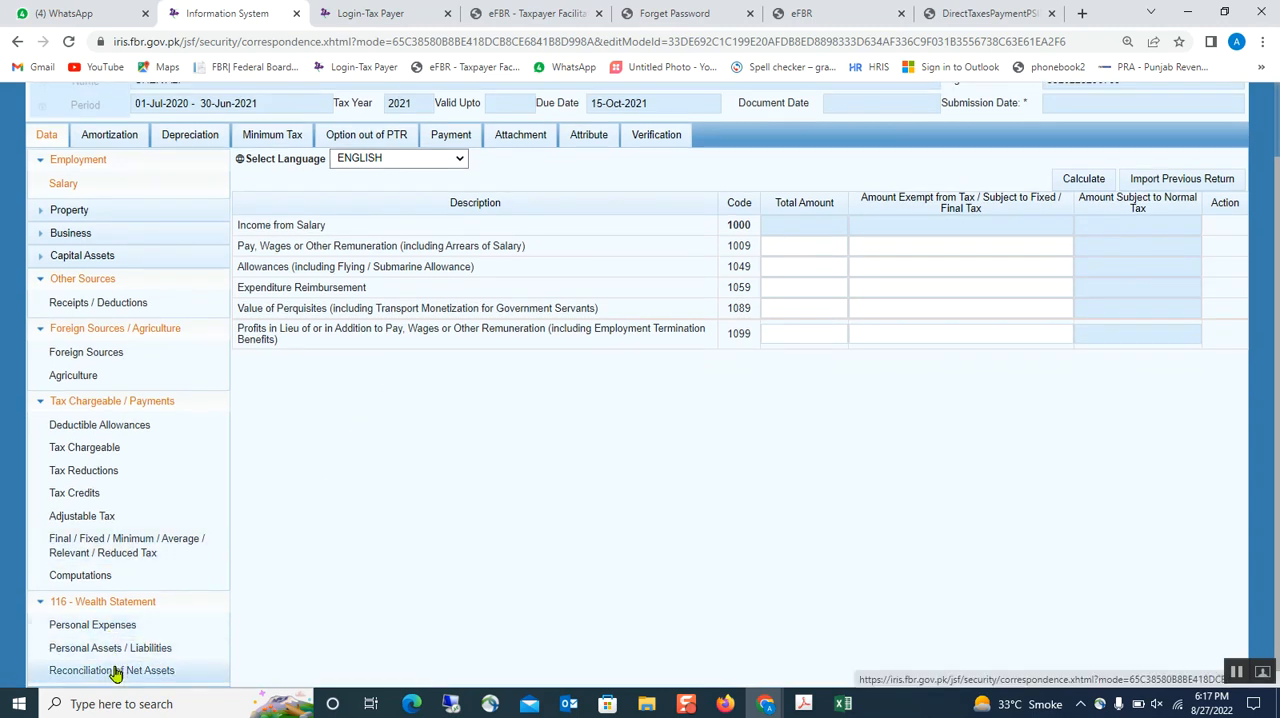
{"action": "left_click", "coordinate": [75, 574]}
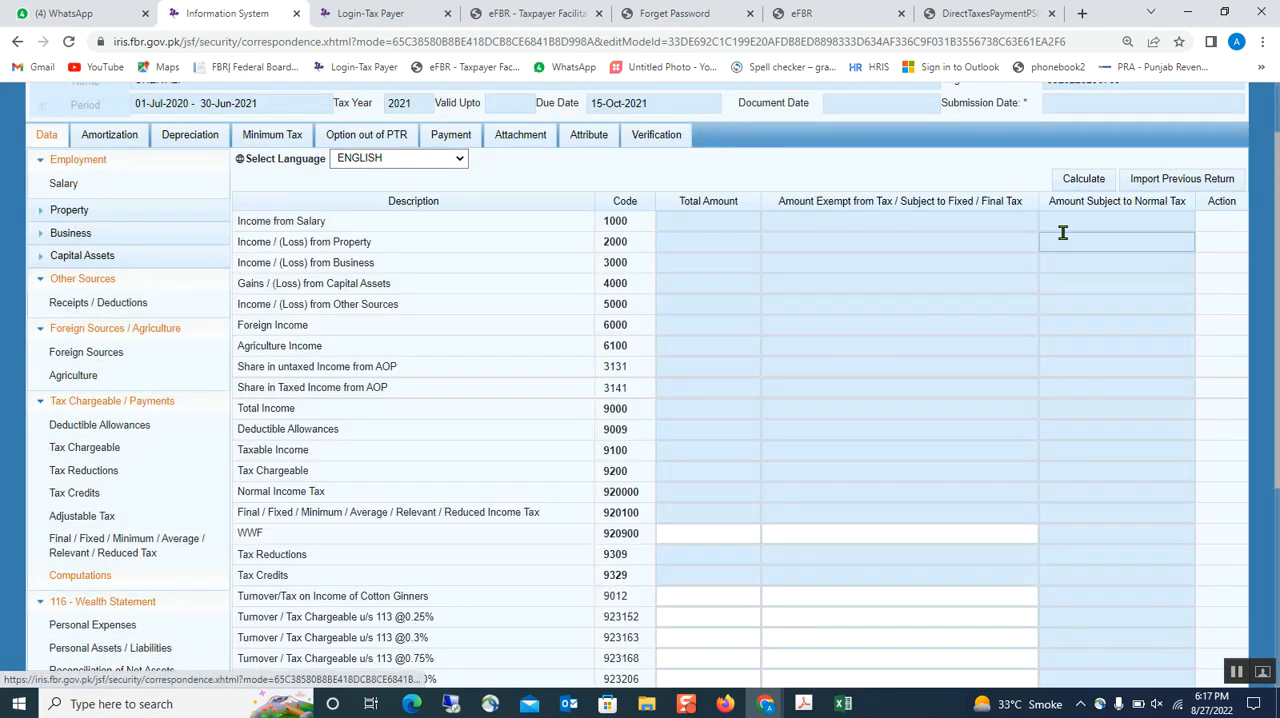
{"action": "left_click", "coordinate": [1100, 178]}
{"action": "scroll", "coordinate": [139, 372], "scroll_direction": "down", "scroll_amount": 3}
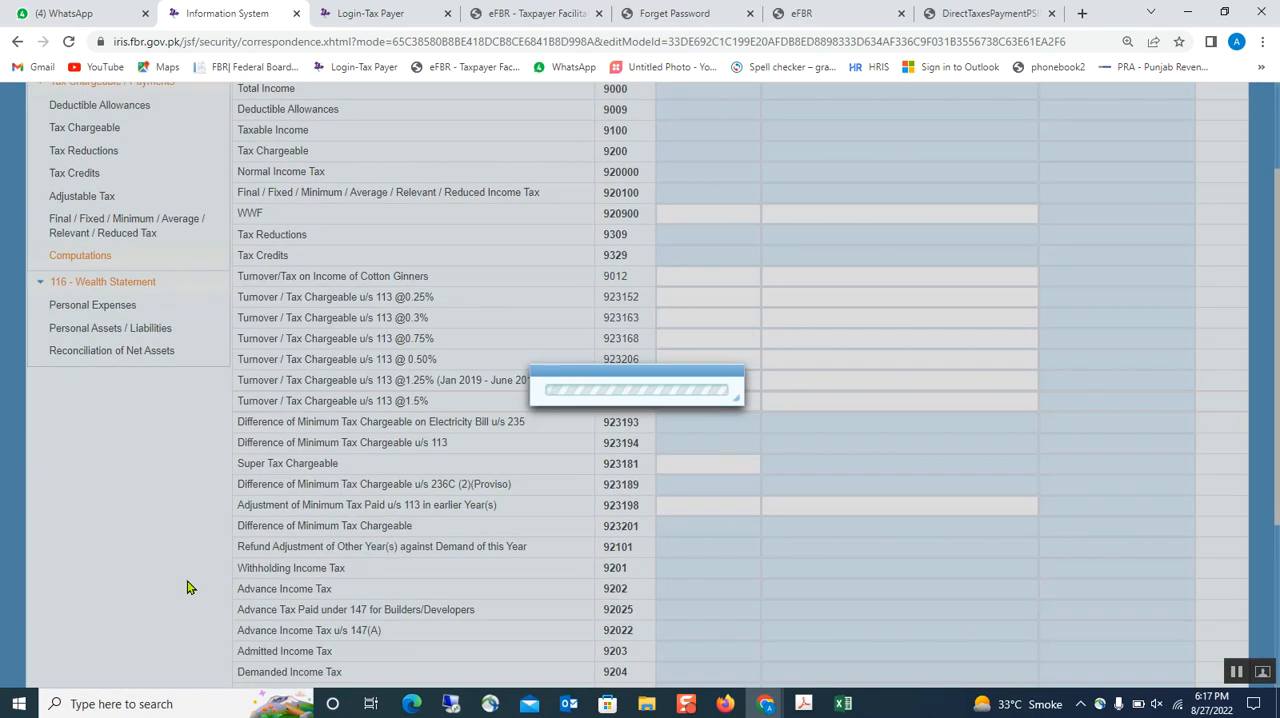
- Calculate the Reconciliation of Net Assets in the 116 wealth statement and save the return
{"action": "left_click", "coordinate": [129, 351]}
{"action": "scroll", "coordinate": [643, 380], "scroll_direction": "up", "scroll_amount": 1}
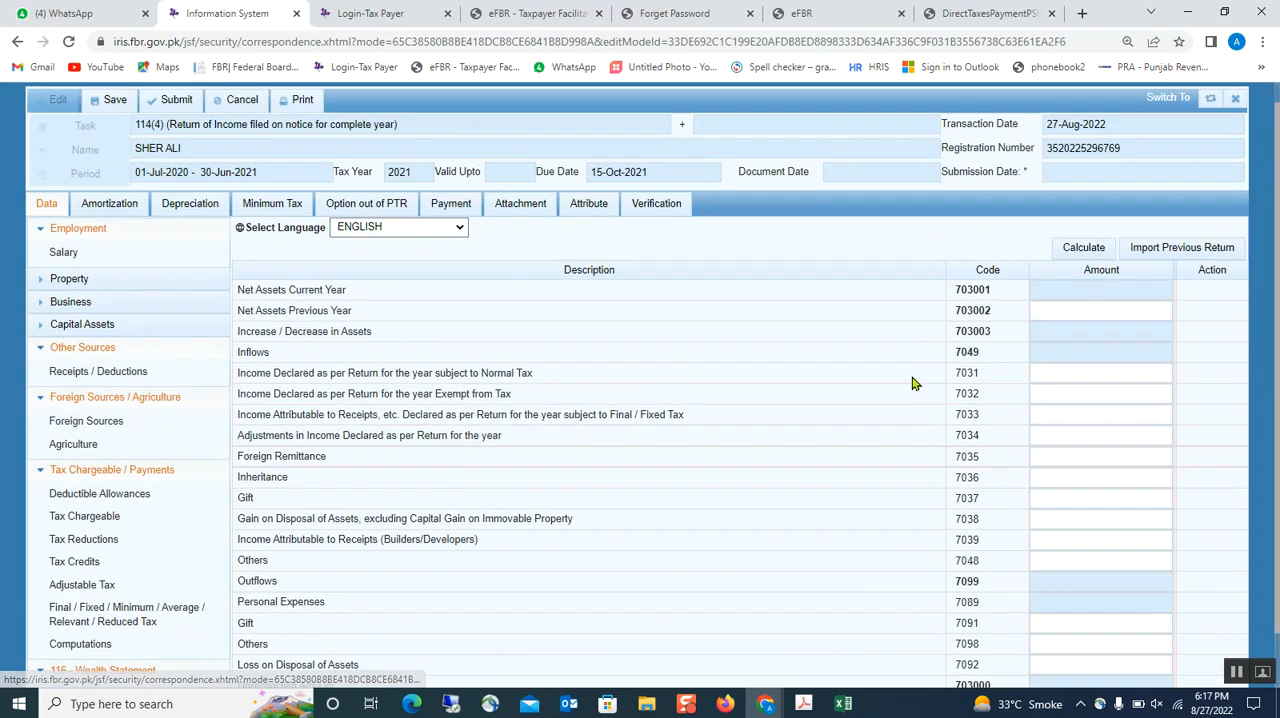
{"action": "left_click", "coordinate": [1096, 272]}
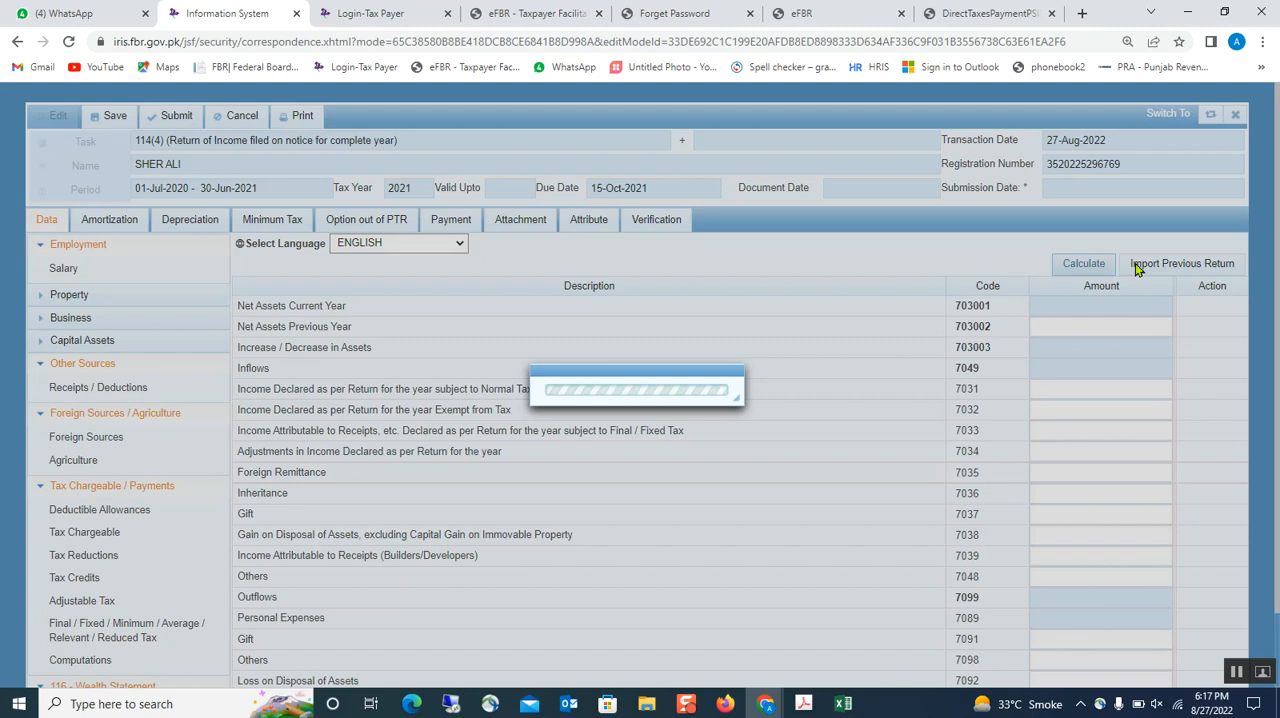
{"action": "scroll", "coordinate": [763, 460], "scroll_direction": "down", "scroll_amount": 1}
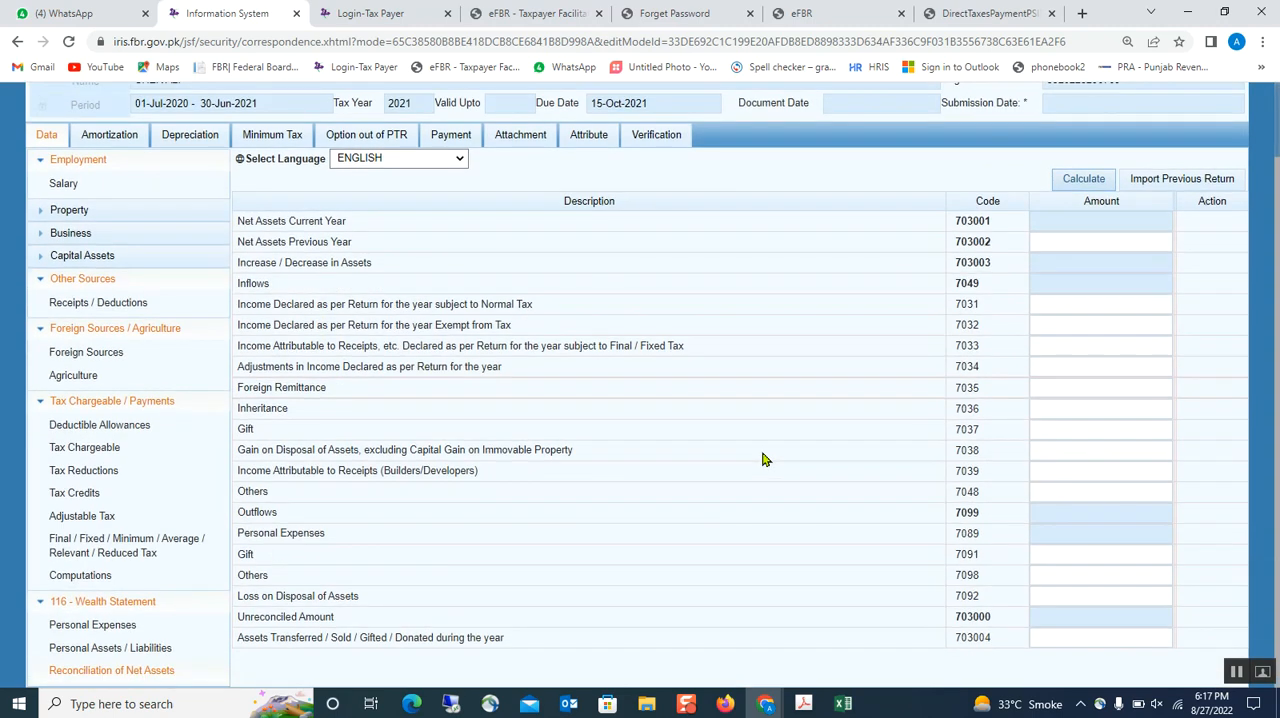
{"action": "scroll", "coordinate": [763, 460], "scroll_direction": "up", "scroll_amount": 1}
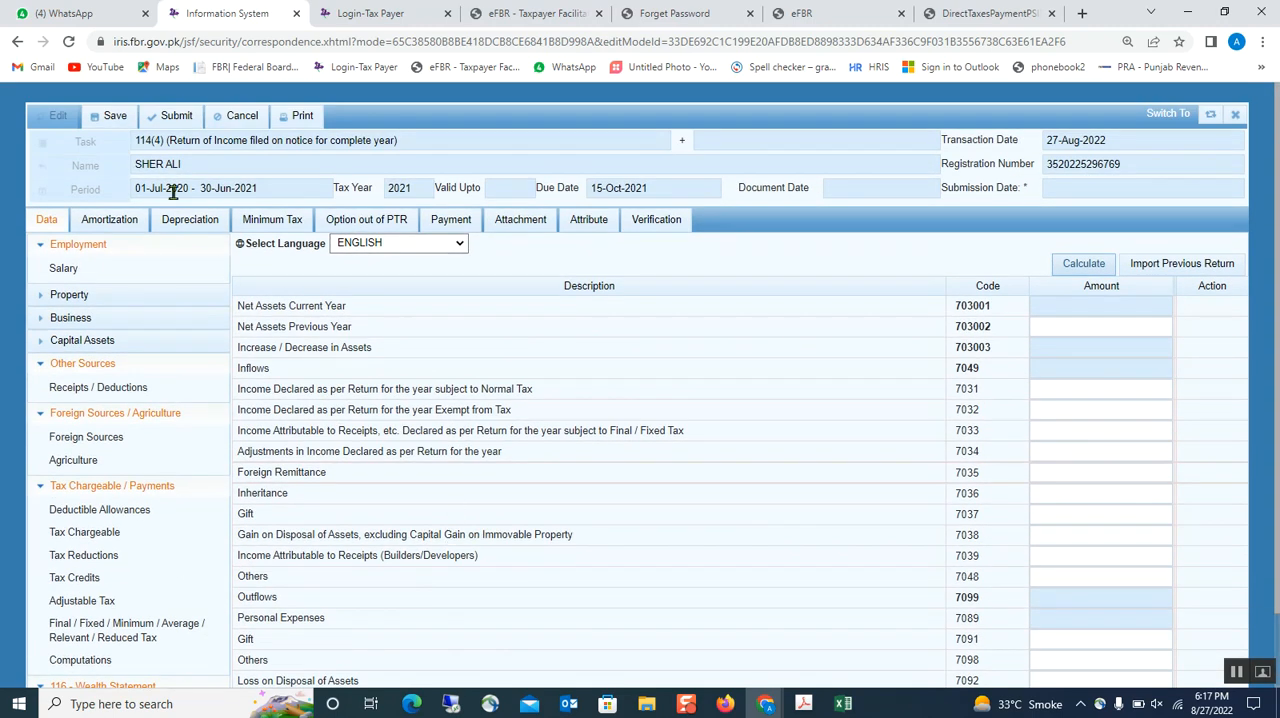
{"action": "left_click", "coordinate": [118, 117]}
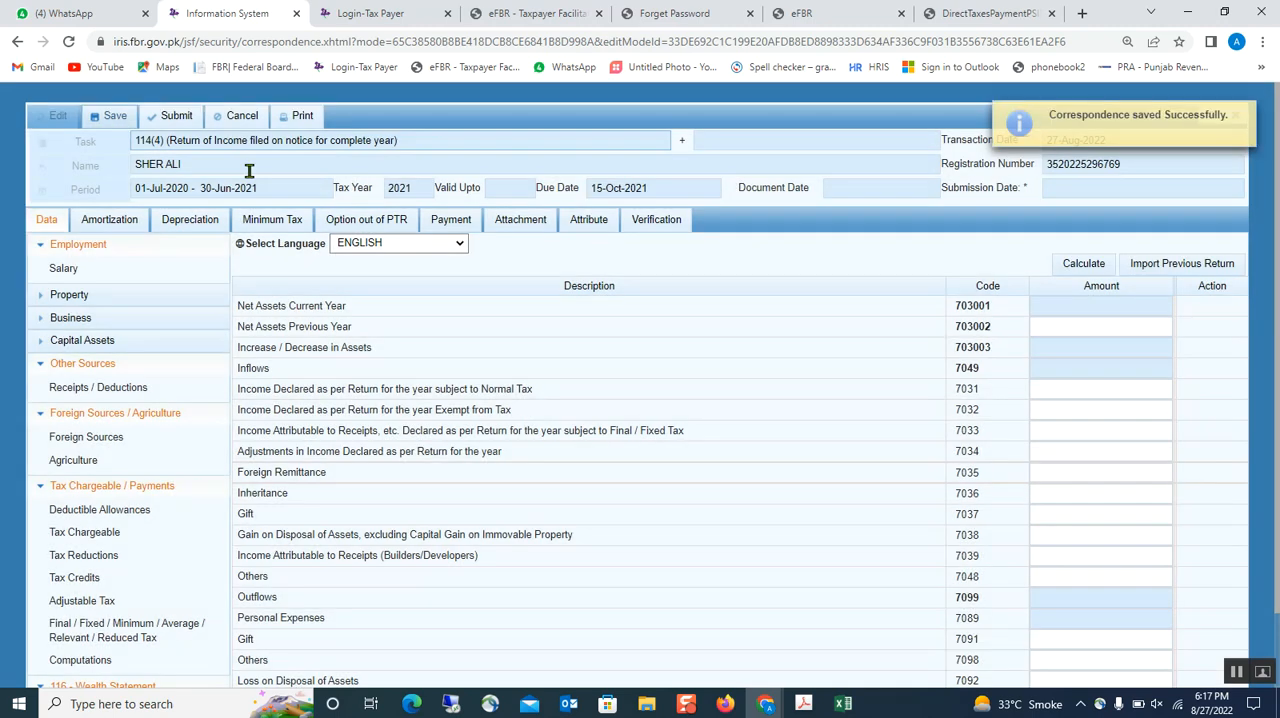
- Try to verify the return with the taxpayer's PIN, decline the browser's password update, and start the submission but answer No
{"action": "left_click", "coordinate": [657, 222]}
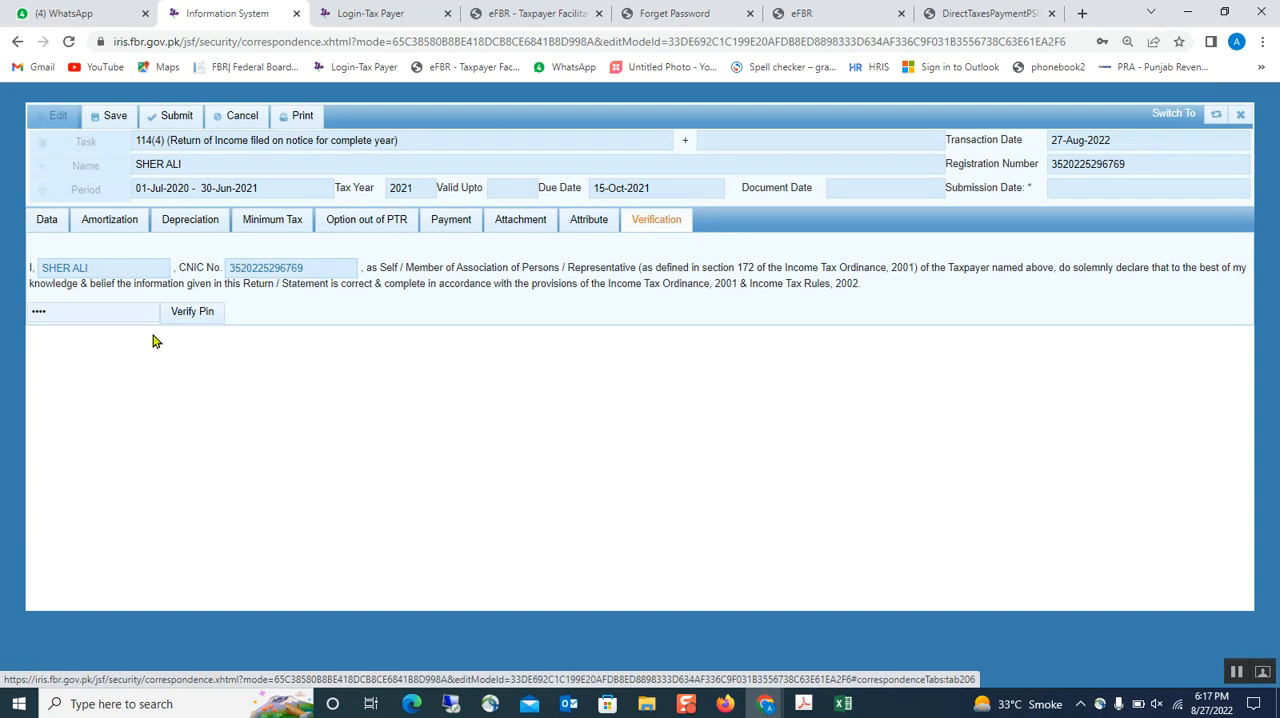
{"action": "left_click_drag", "start_coordinate": [123, 316], "coordinate": [4, 306]}
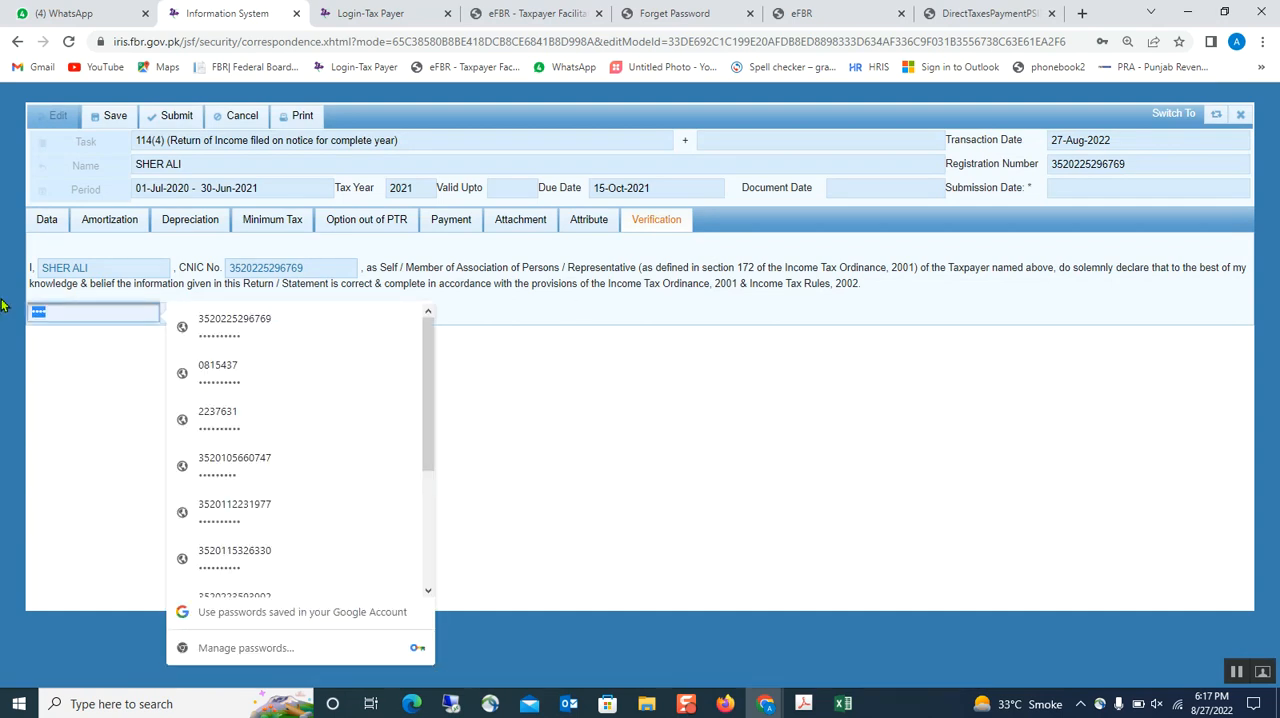
{"action": "type", "text": "1"}
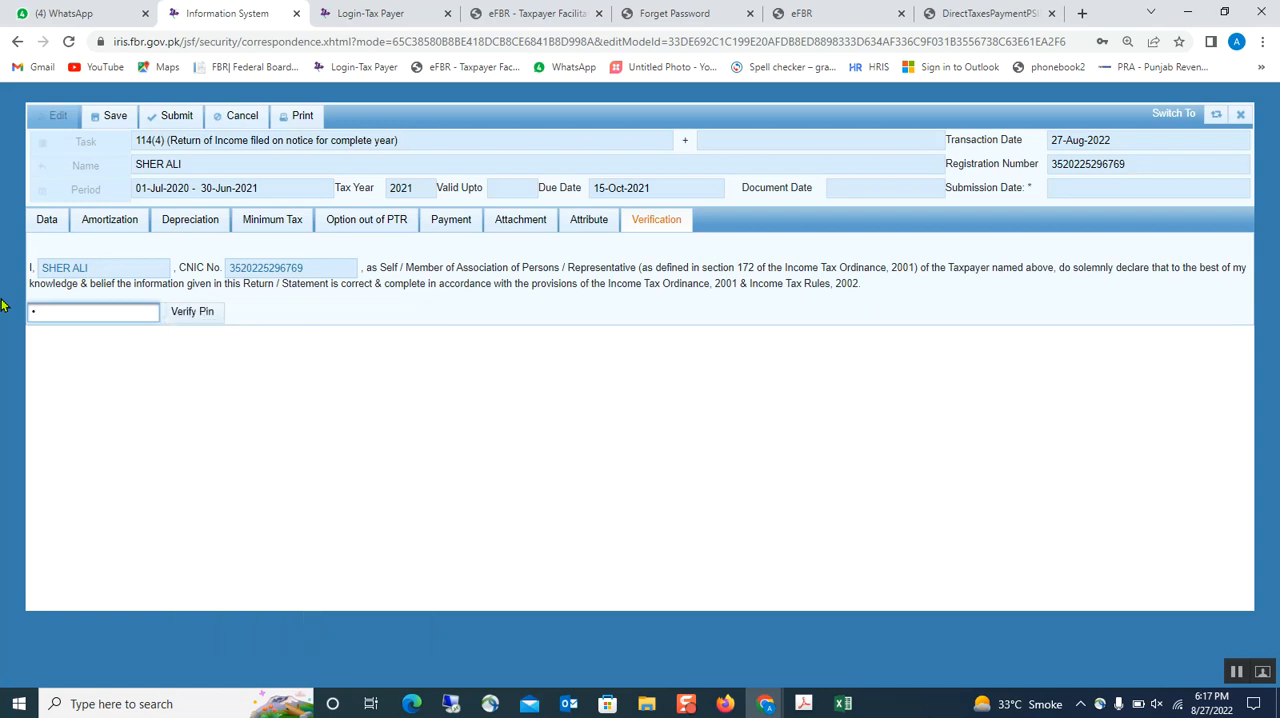
{"action": "left_click", "coordinate": [188, 314]}
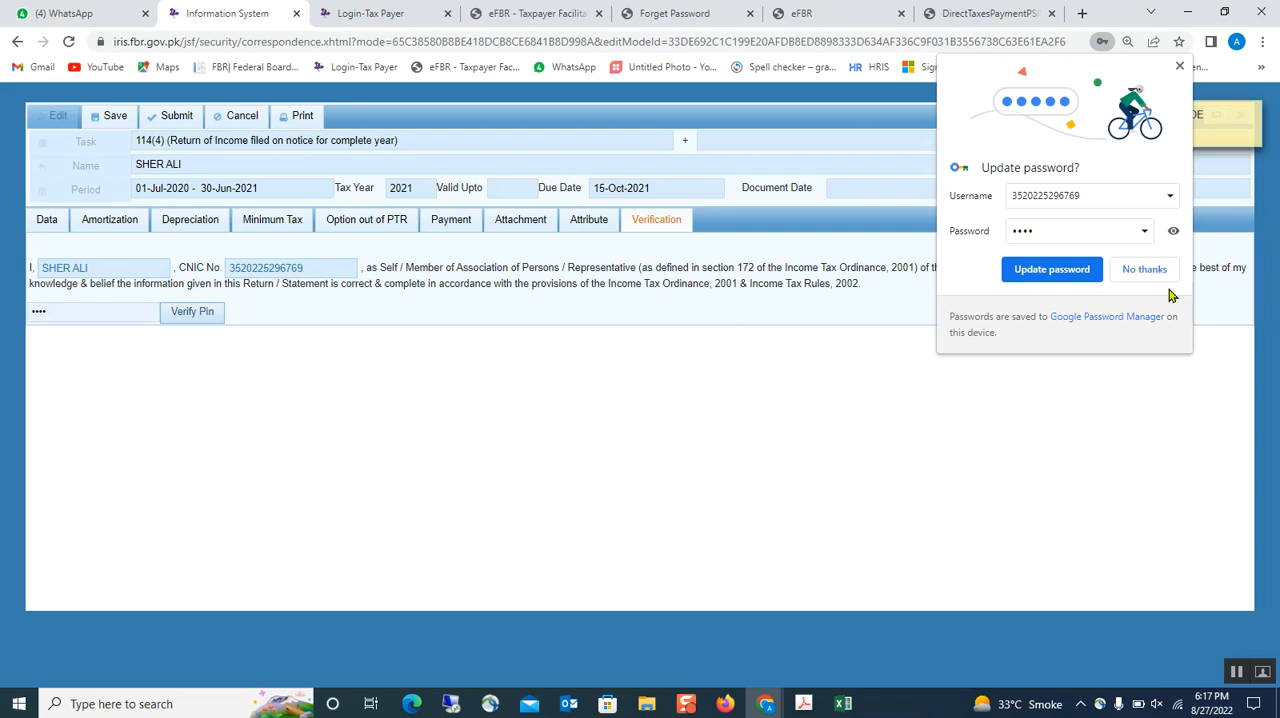
{"action": "left_click", "coordinate": [1144, 269]}
{"action": "left_click", "coordinate": [174, 116]}
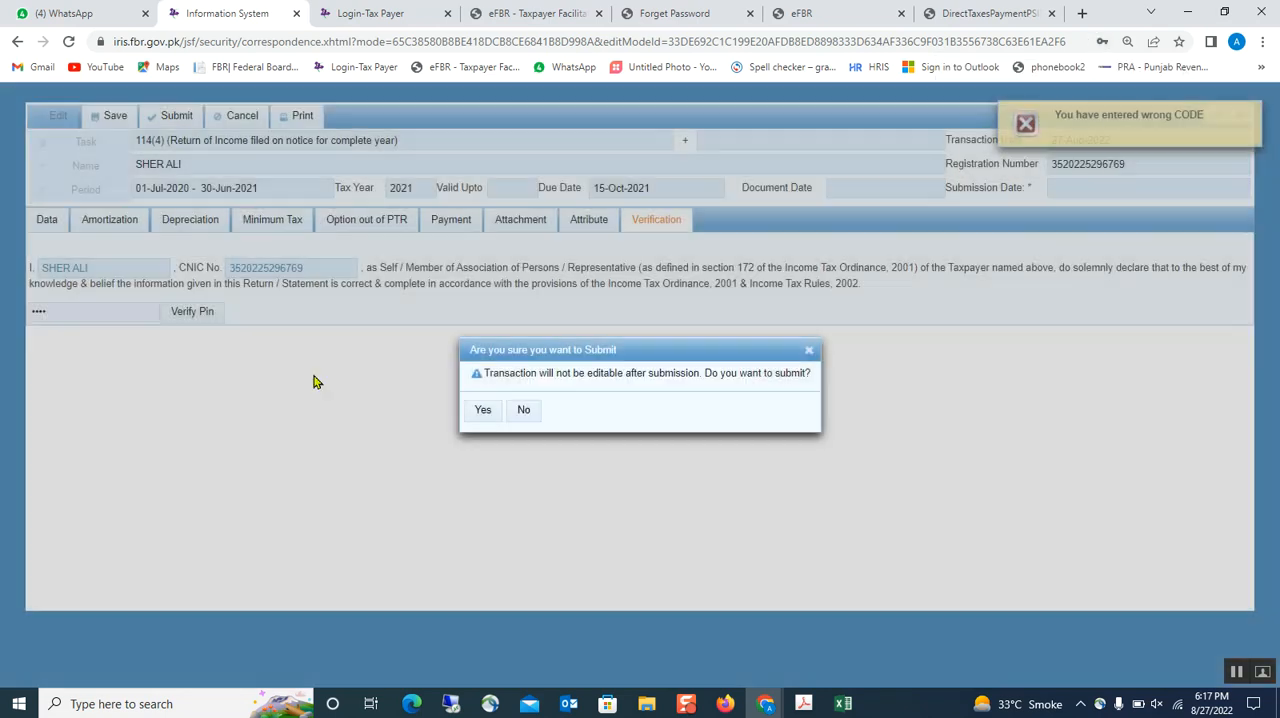
{"action": "left_click", "coordinate": [523, 411]}
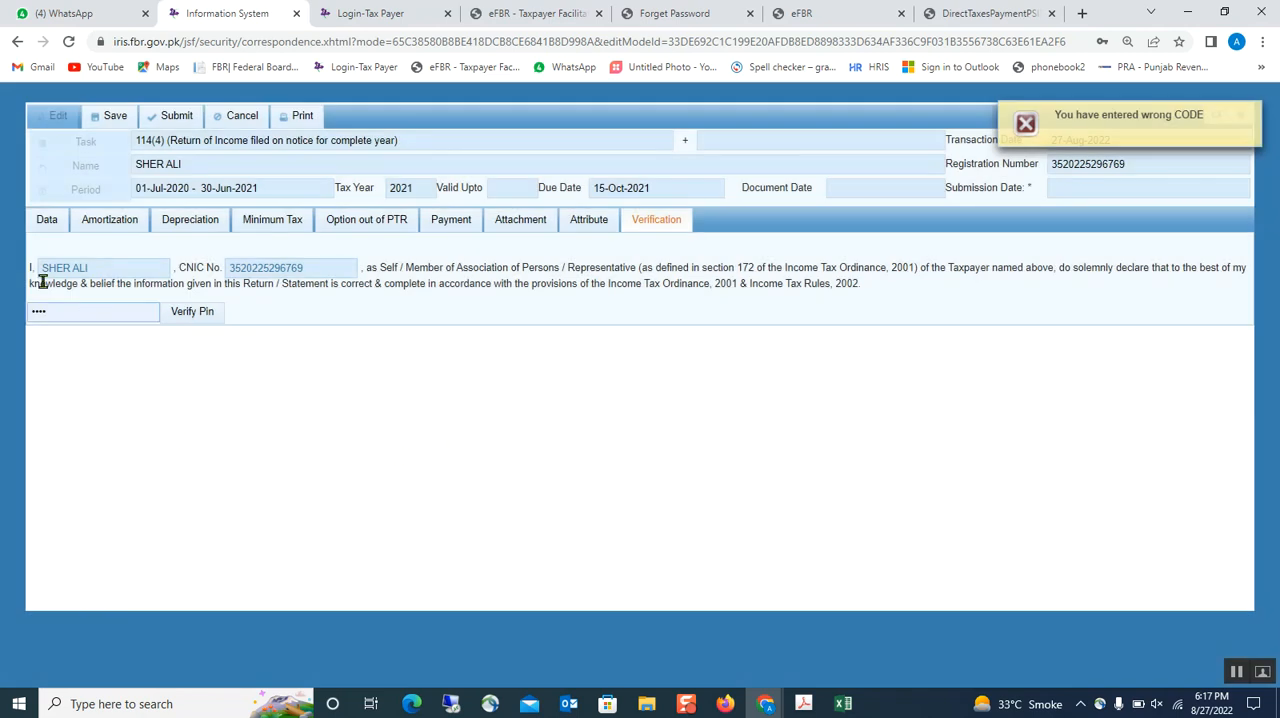
- Set Net Assets Previous Year (code 703002) to 0 in the Reconciliation of Net Assets
{"action": "left_click", "coordinate": [42, 222]}
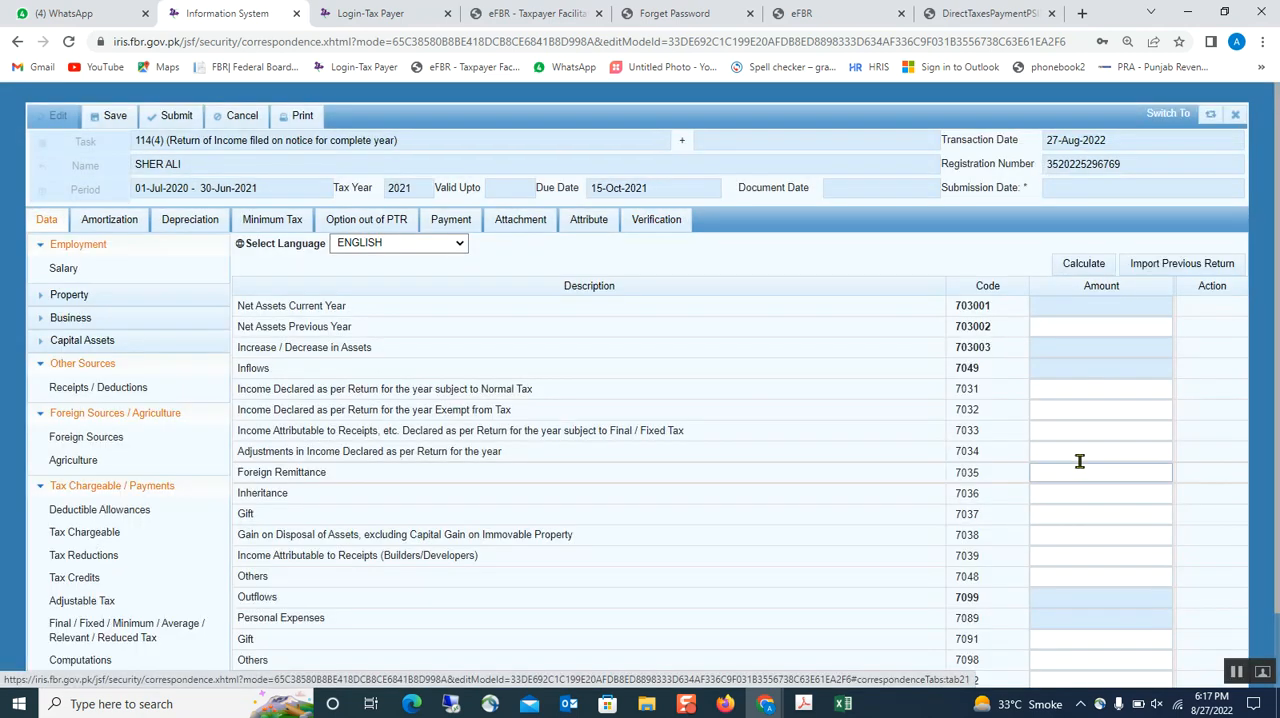
{"action": "left_click", "coordinate": [1075, 325]}
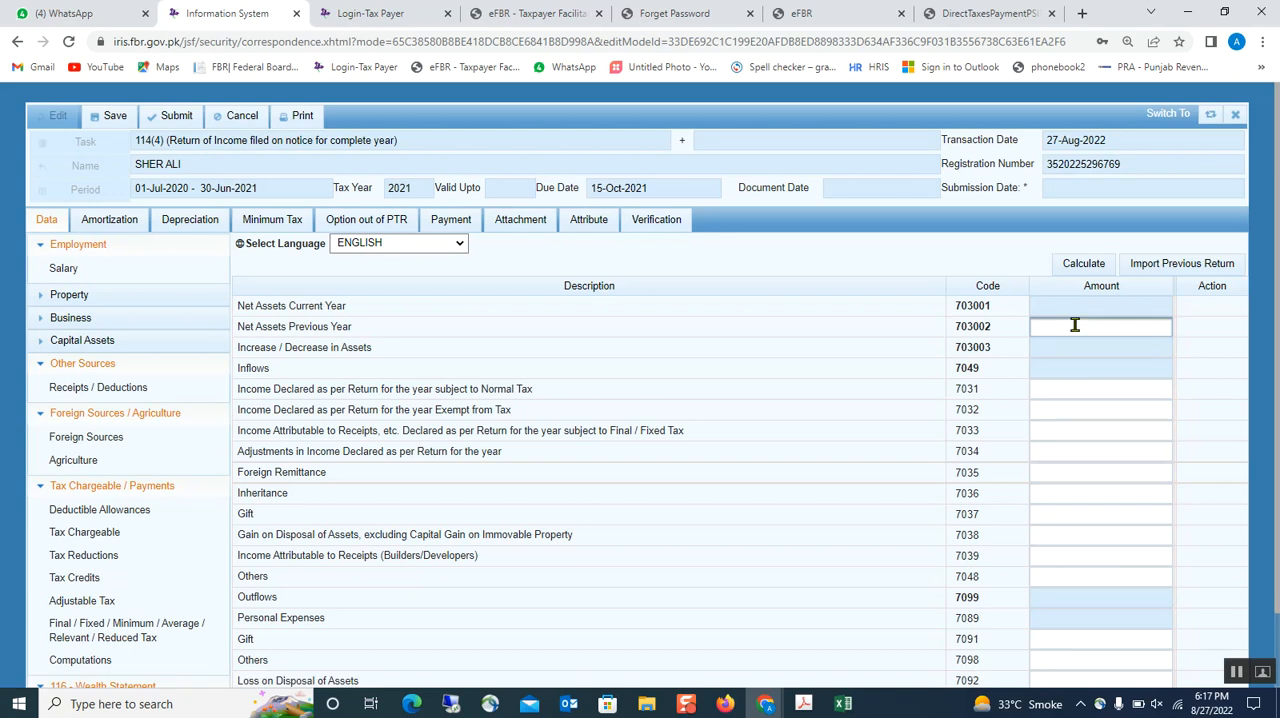
{"action": "left_click", "coordinate": [1075, 514]}
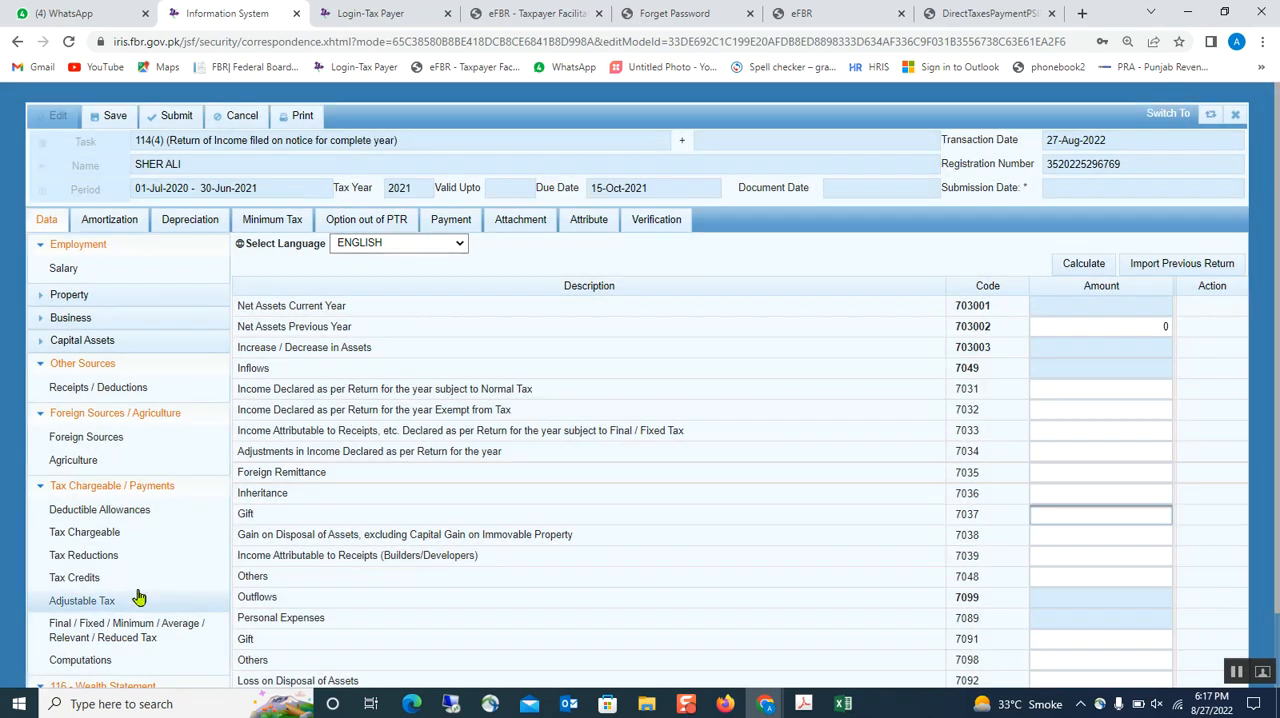
- Set Donation, Zakat, Annuity, Profit on Debt, Life Insurance Premium to 0 under Personal Expenses, calculate, and save the return
{"action": "scroll", "coordinate": [100, 640], "scroll_direction": "down", "scroll_amount": 1}
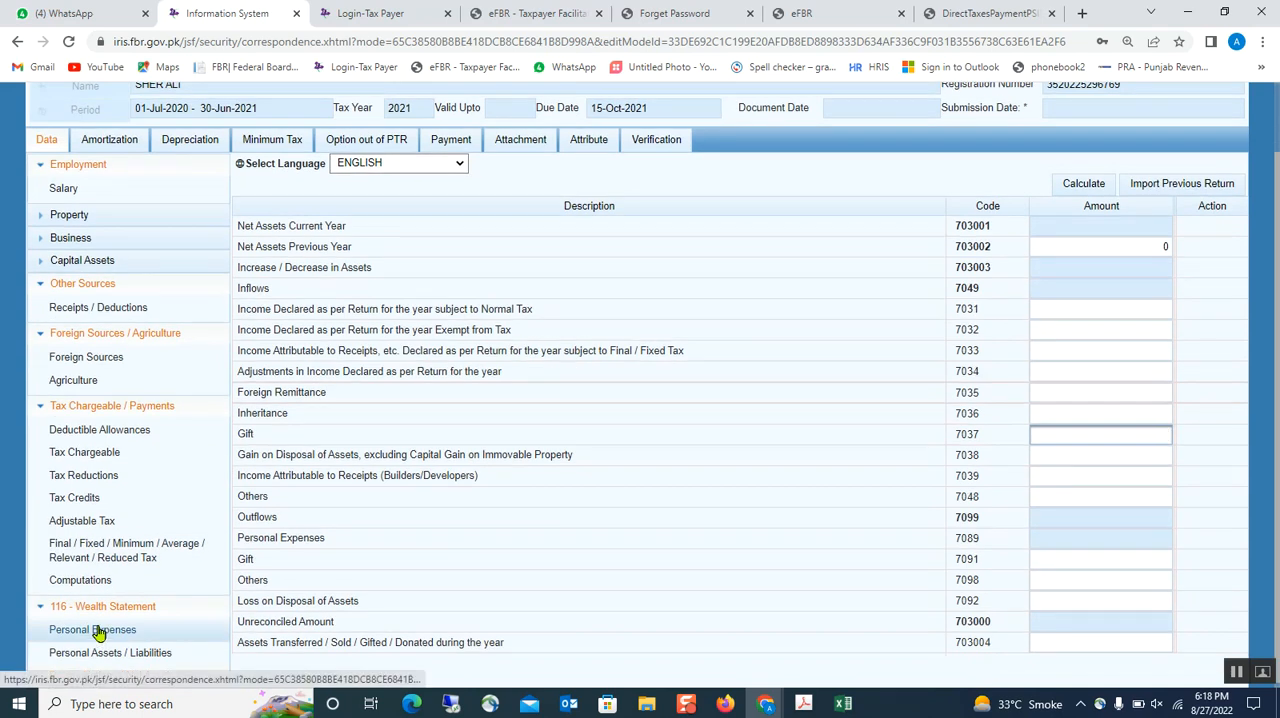
{"action": "left_click", "coordinate": [94, 625]}
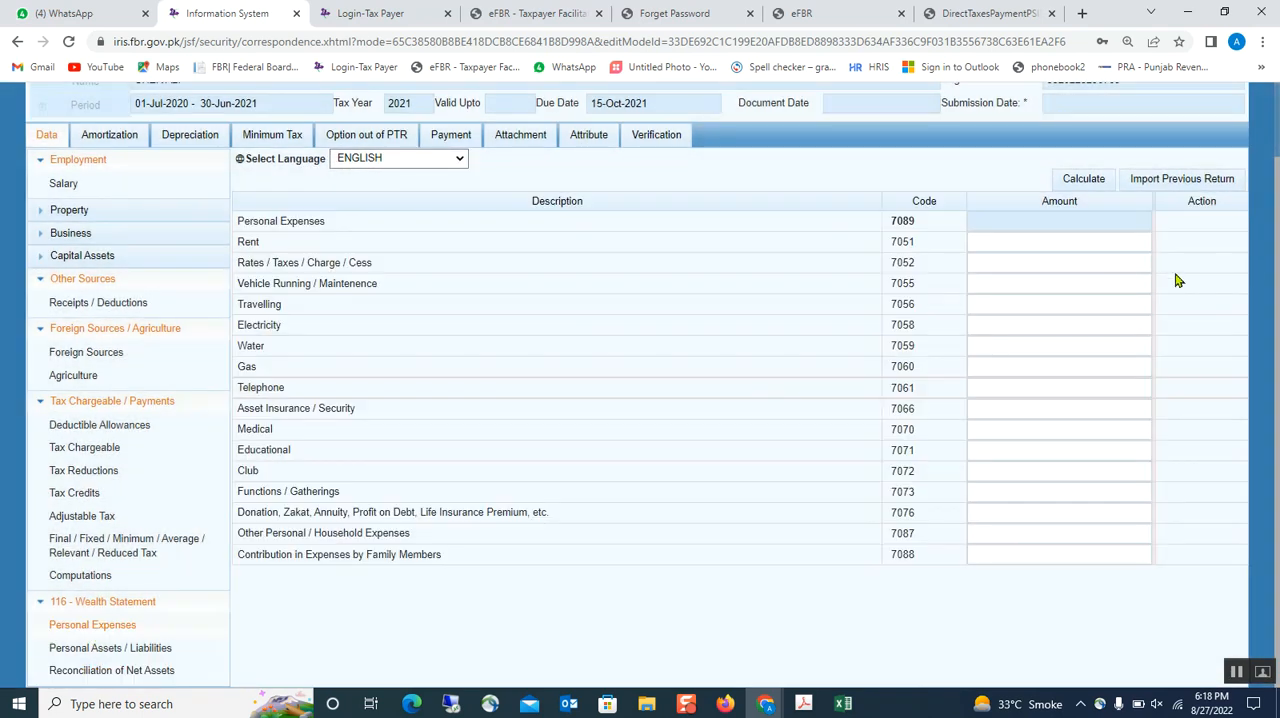
{"action": "type", "text": "0"}
{"action": "left_click", "coordinate": [1038, 389]}
{"action": "left_click", "coordinate": [1084, 185]}
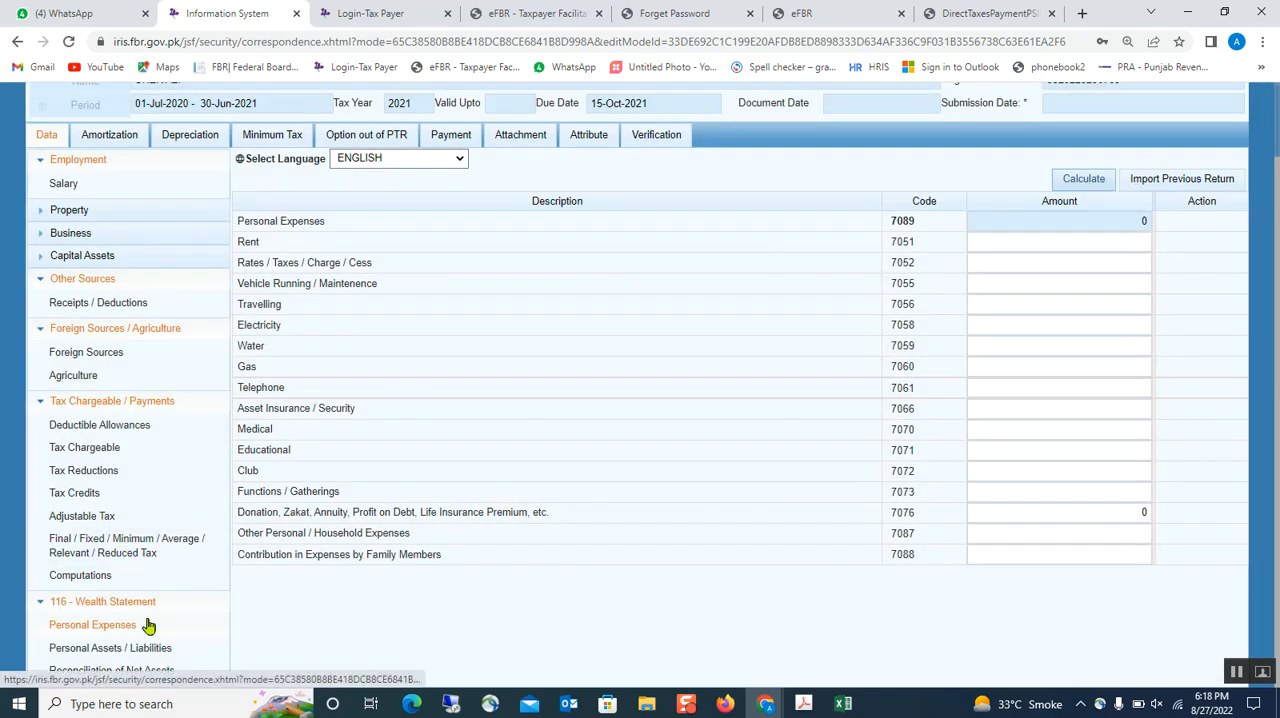
{"action": "scroll", "coordinate": [147, 625], "scroll_direction": "up", "scroll_amount": 2}
{"action": "left_click", "coordinate": [116, 117]}
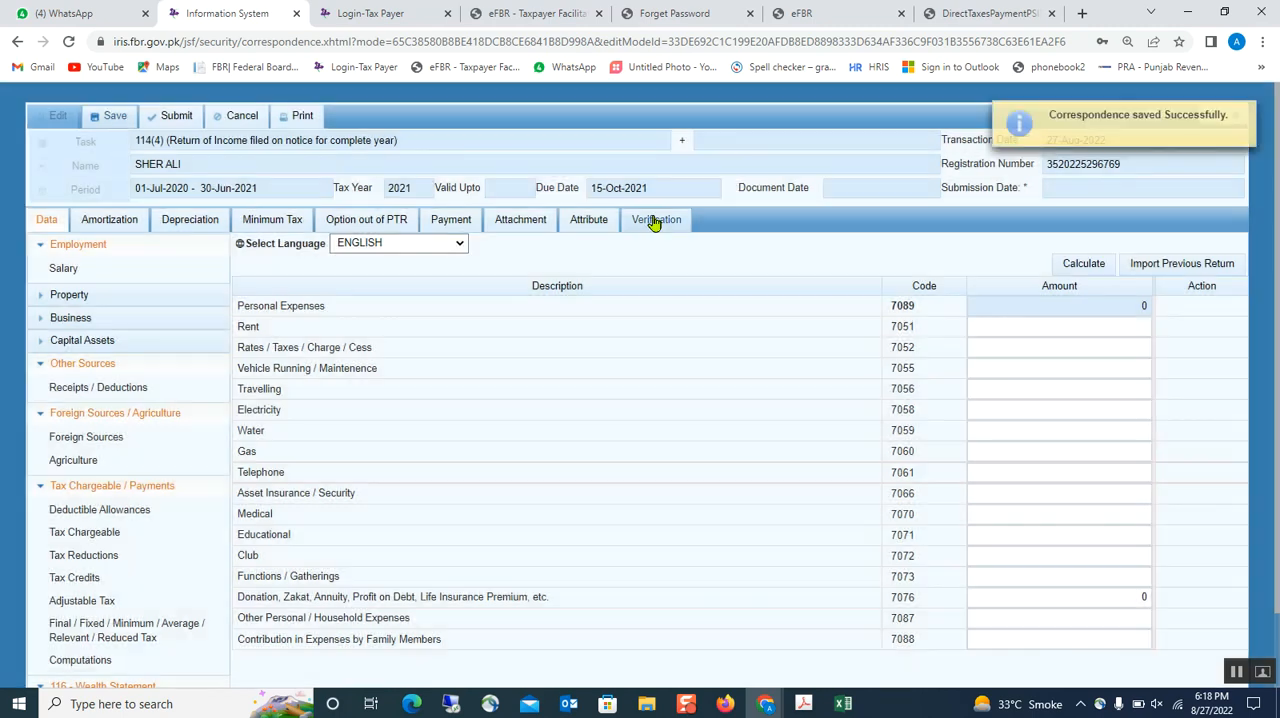
- Try again to verify the declaration with a re-entered PIN and decline the browser's password update
{"action": "left_click", "coordinate": [653, 222]}
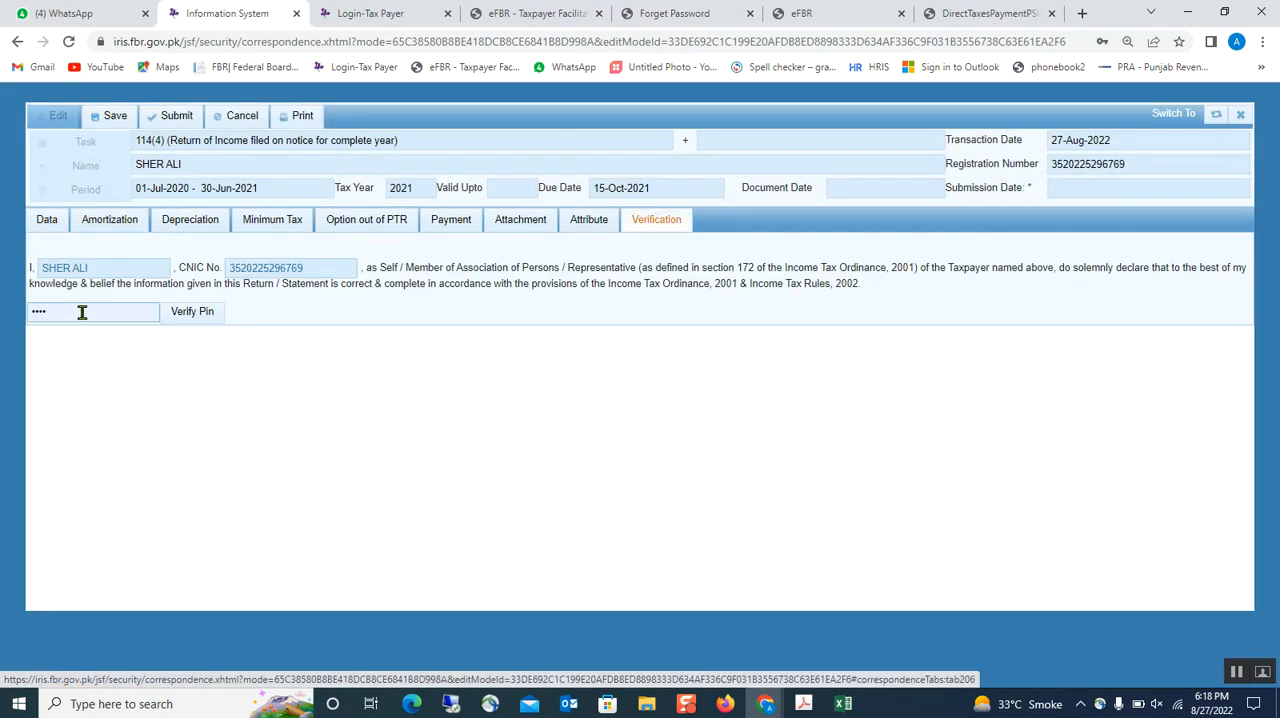
{"action": "left_click", "coordinate": [83, 311]}
{"action": "left_click_drag", "start_coordinate": [114, 315], "coordinate": [16, 320]}
{"action": "type", "text": "1•••"}
{"action": "left_click", "coordinate": [189, 312]}
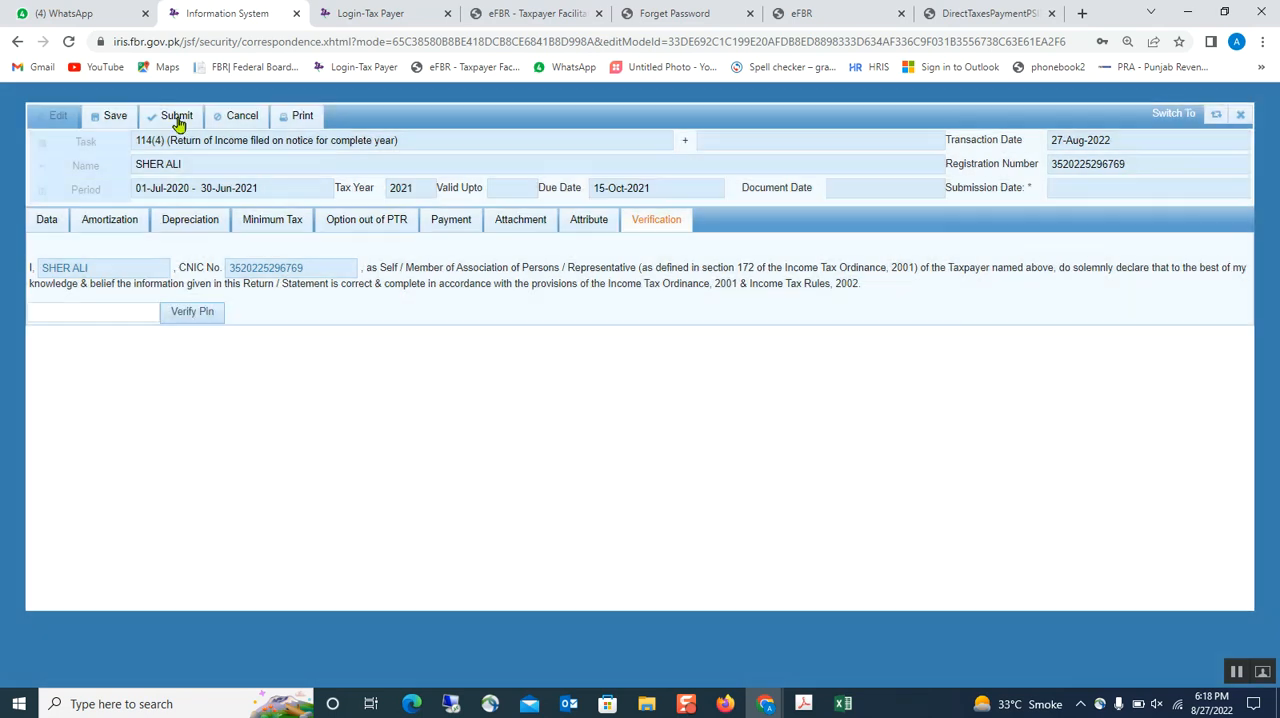
{"action": "left_click", "coordinate": [1144, 269]}
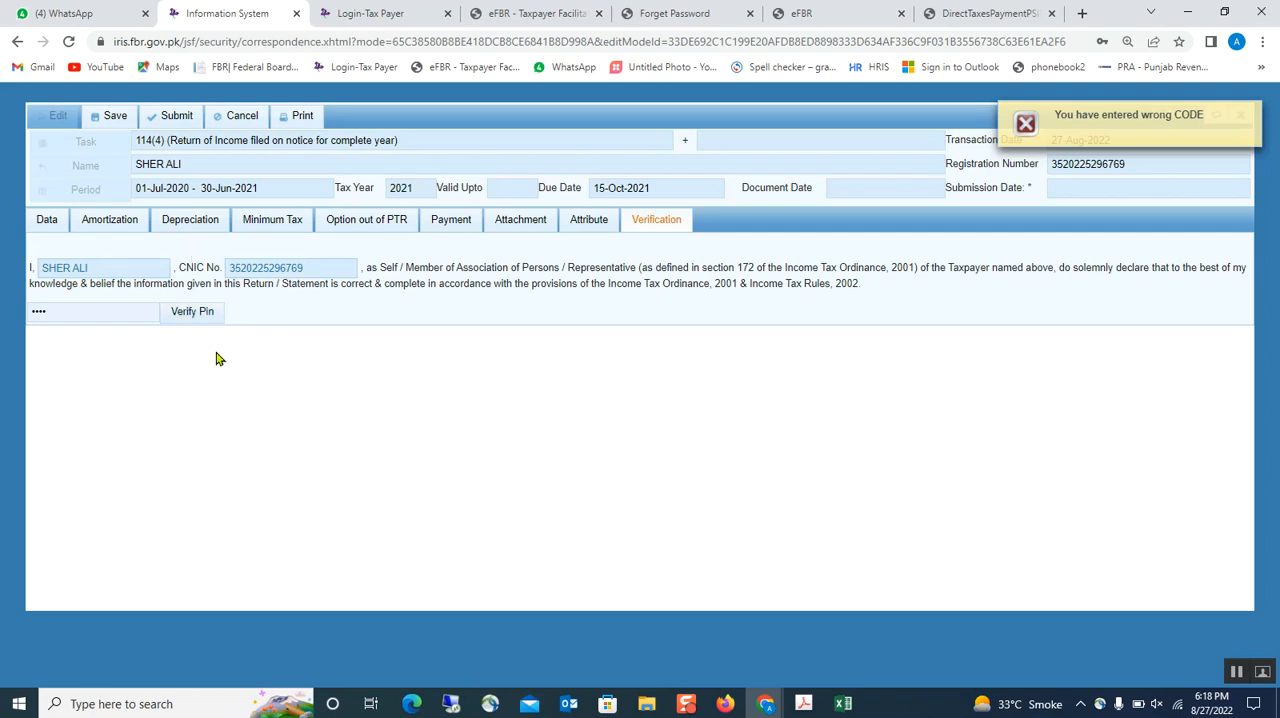
- Find section 236K under Adjustable Tax and enter 30,000 as tax collected on Purchase / Transfer of Immovable Property
{"action": "left_click", "coordinate": [50, 225]}
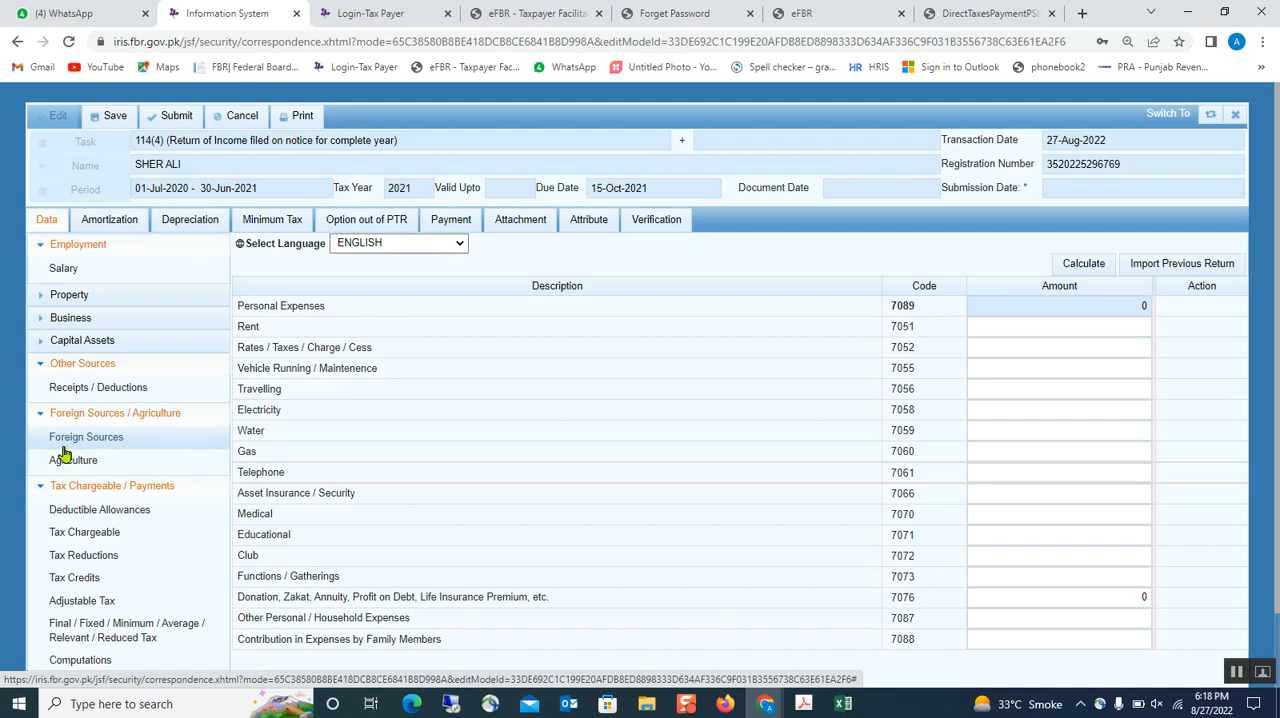
{"action": "scroll", "coordinate": [64, 455], "scroll_direction": "down", "scroll_amount": 1}
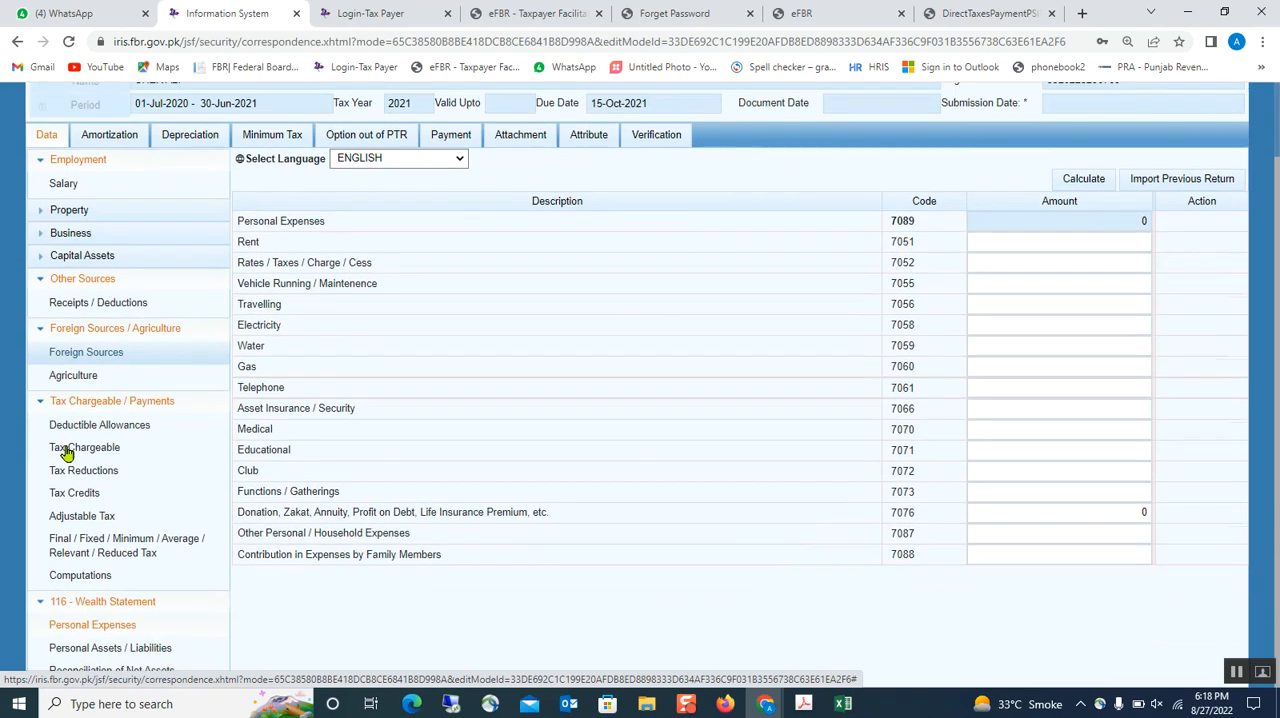
{"action": "left_click", "coordinate": [85, 517]}
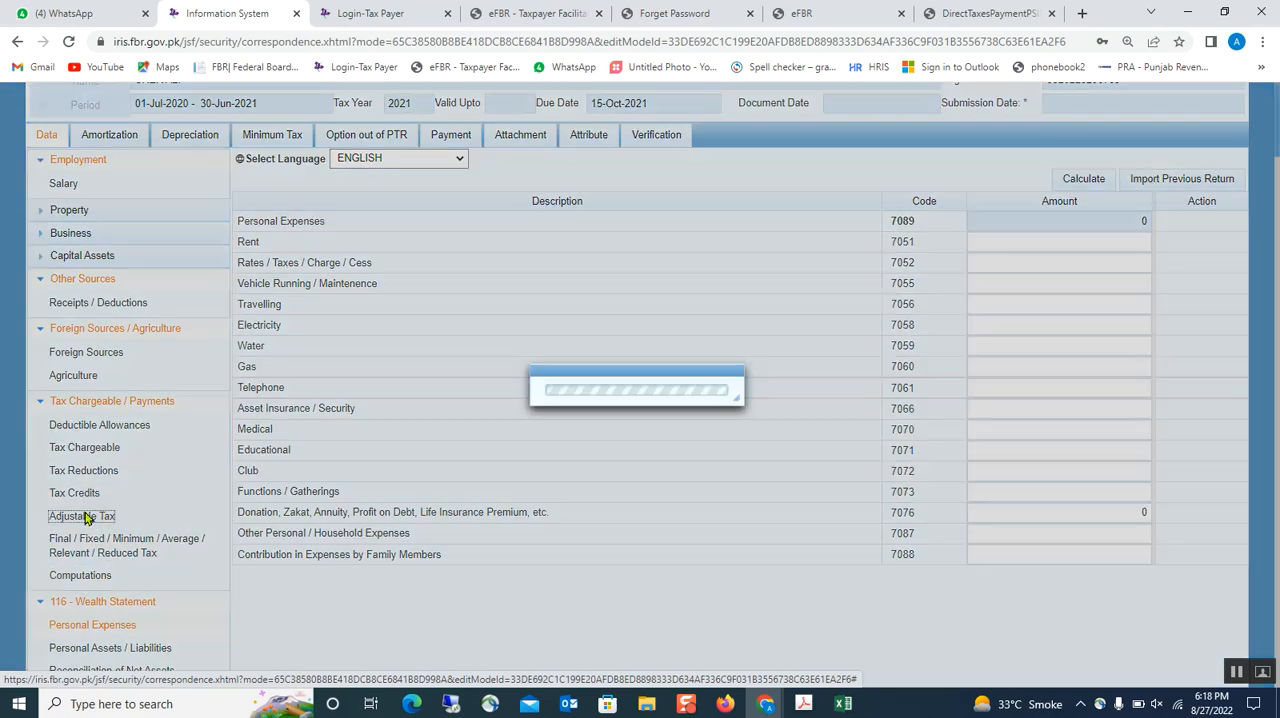
{"action": "scroll", "coordinate": [328, 452], "scroll_direction": "down", "scroll_amount": 3}
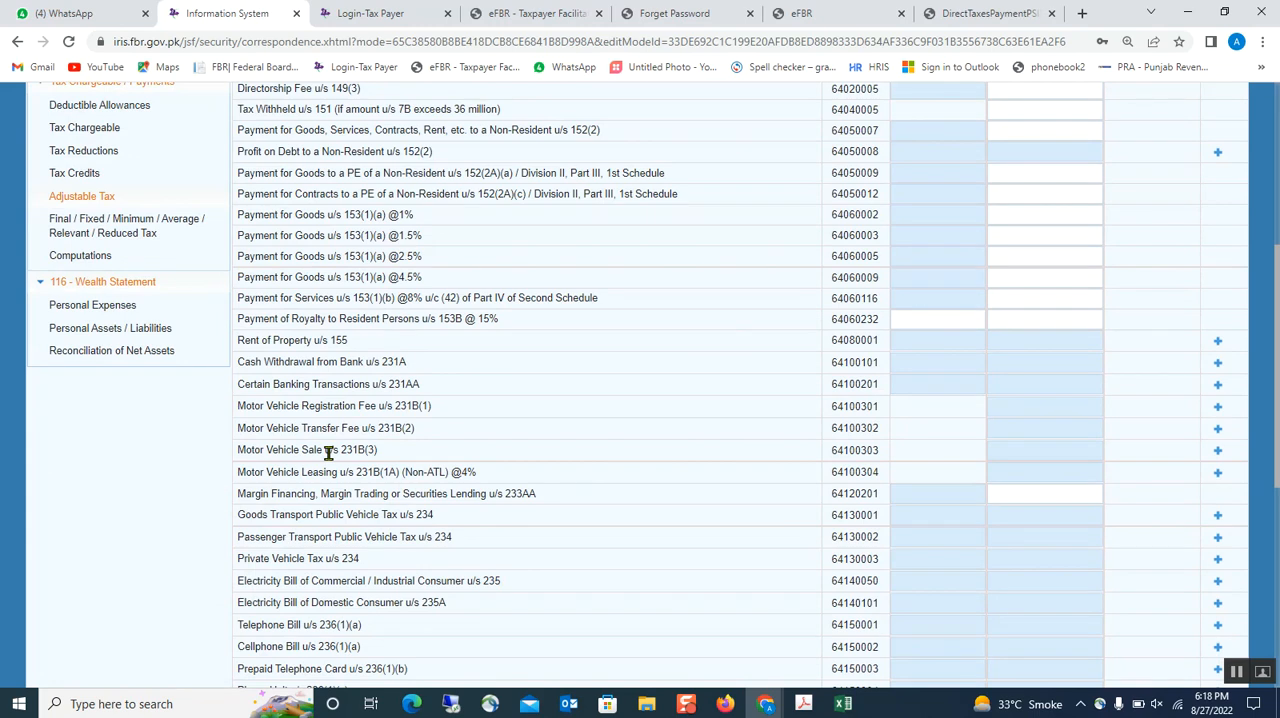
{"action": "key", "text": "ctrl+f"}
{"action": "type", "text": "23"}
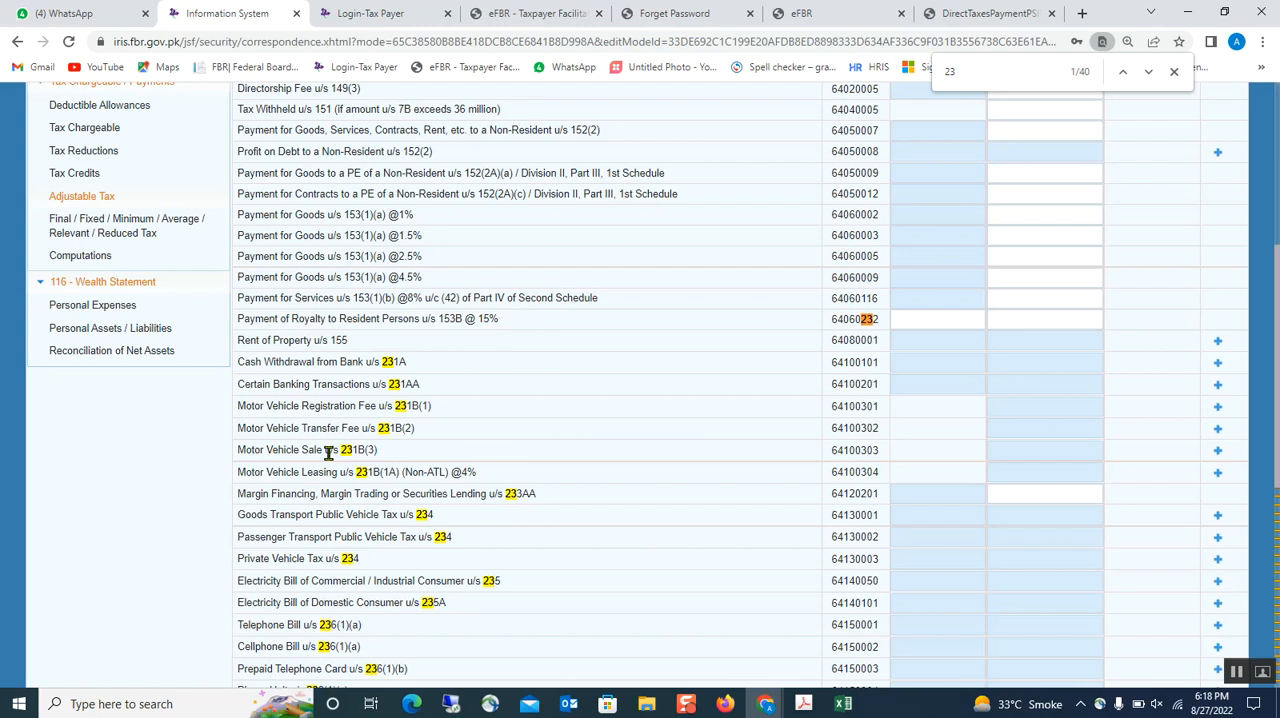
{"action": "type", "text": "6k"}
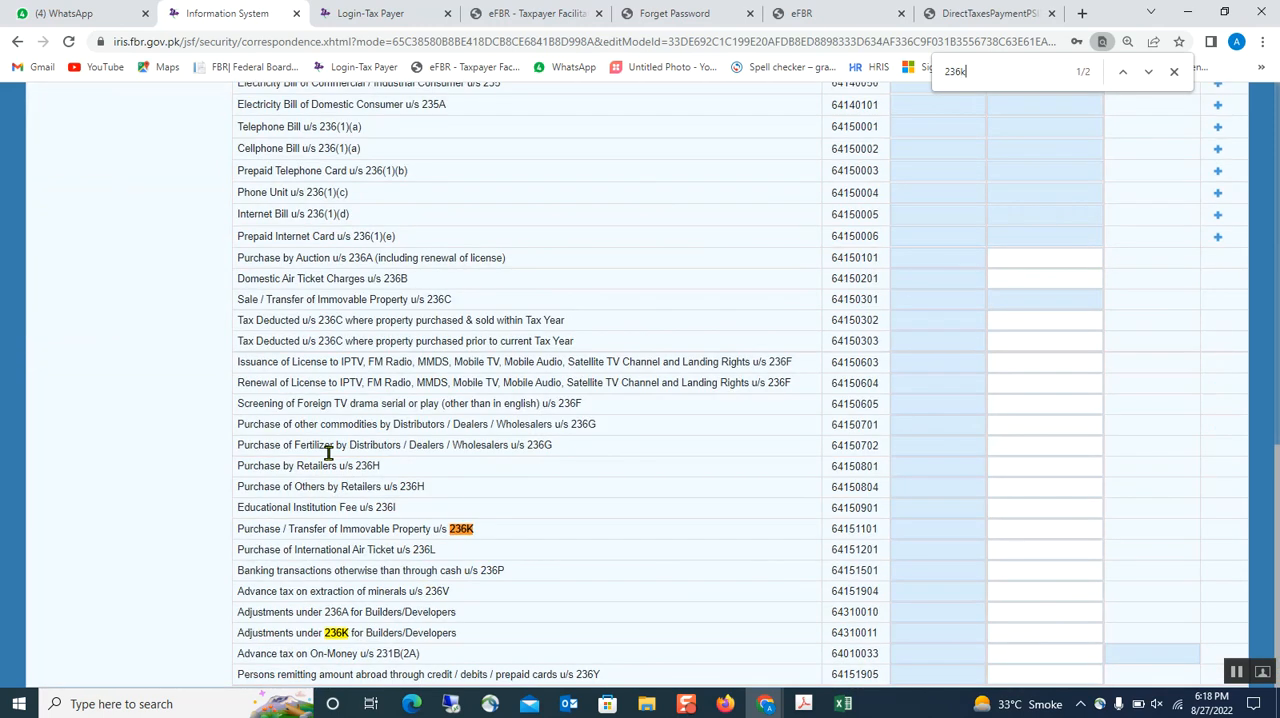
{"action": "left_click", "coordinate": [1025, 529]}
{"action": "type", "text": "30,000"}
{"action": "left_click", "coordinate": [945, 402]}
- Find section 236C and enter 2,333 as tax deducted where the property was purchased and sold within the tax year
{"action": "key", "text": "ctrl+f"}
{"action": "left_click", "coordinate": [1030, 74]}
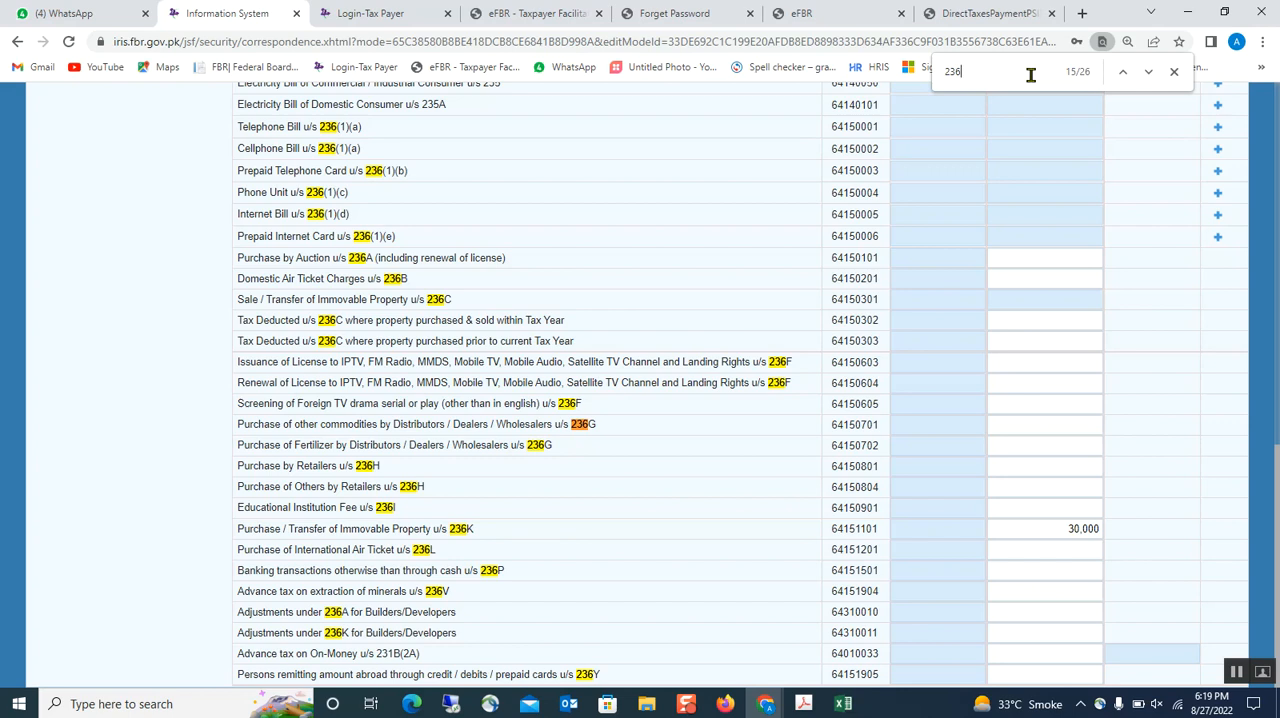
{"action": "type", "text": "c"}
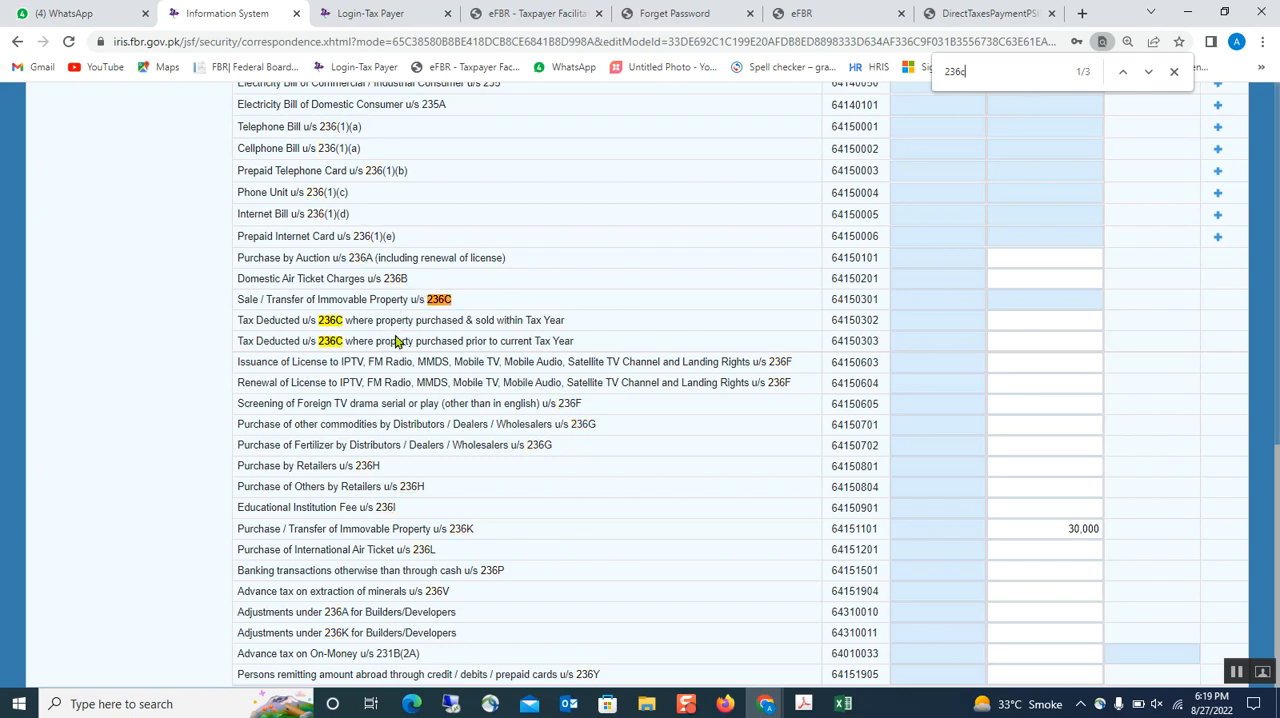
{"action": "left_click", "coordinate": [1049, 329]}
{"action": "left_click", "coordinate": [1031, 365]}
{"action": "left_click", "coordinate": [1032, 362]}
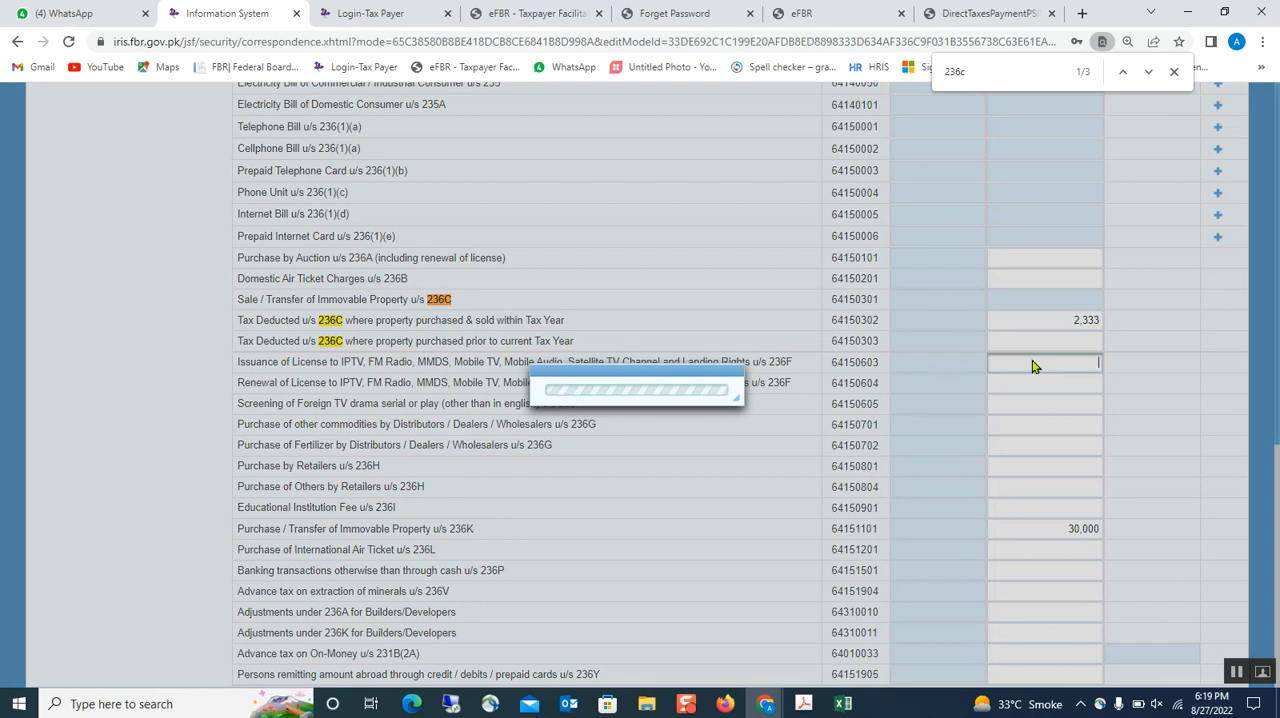
- Switch to the Adobe Acrobat PDF on the Finance Act 2022 changes to examine the 236C and 236K rates
{"action": "scroll", "coordinate": [1037, 293], "scroll_direction": "up", "scroll_amount": 4}
{"action": "scroll", "coordinate": [1037, 293], "scroll_direction": "up", "scroll_amount": 6}
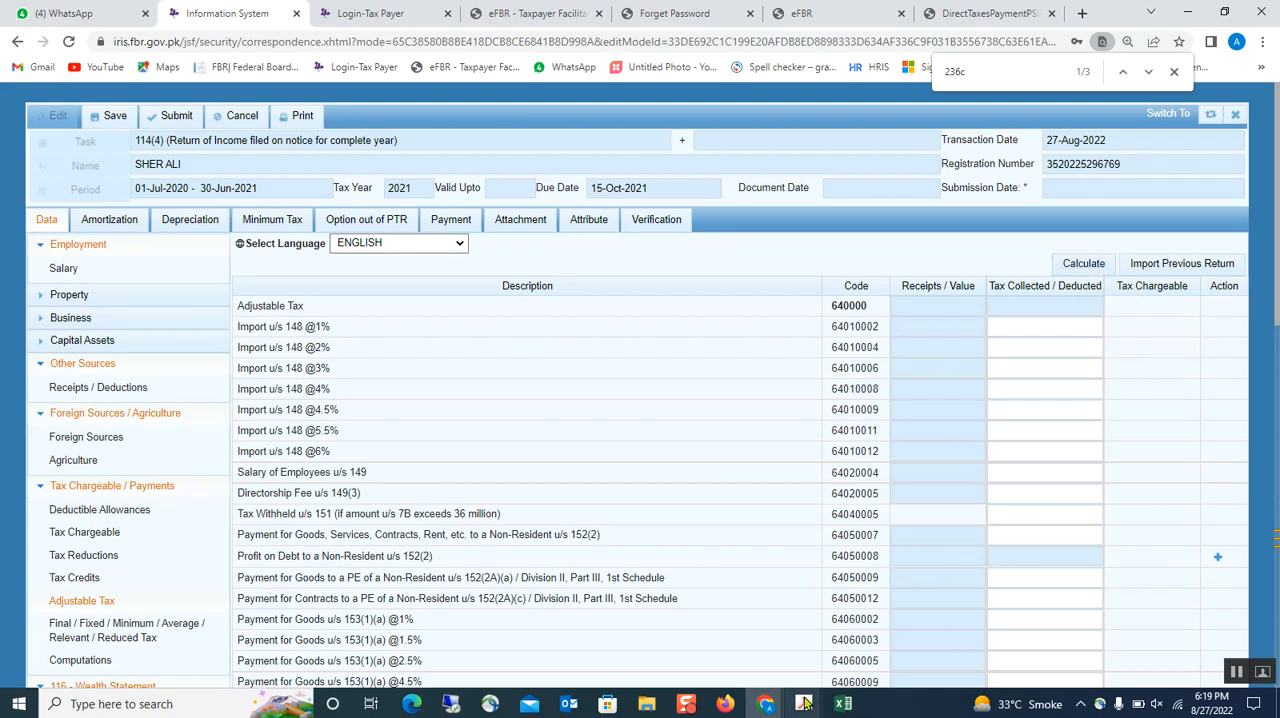
{"action": "mouse_move", "coordinate": [803, 704]}
{"action": "left_click", "coordinate": [835, 657]}
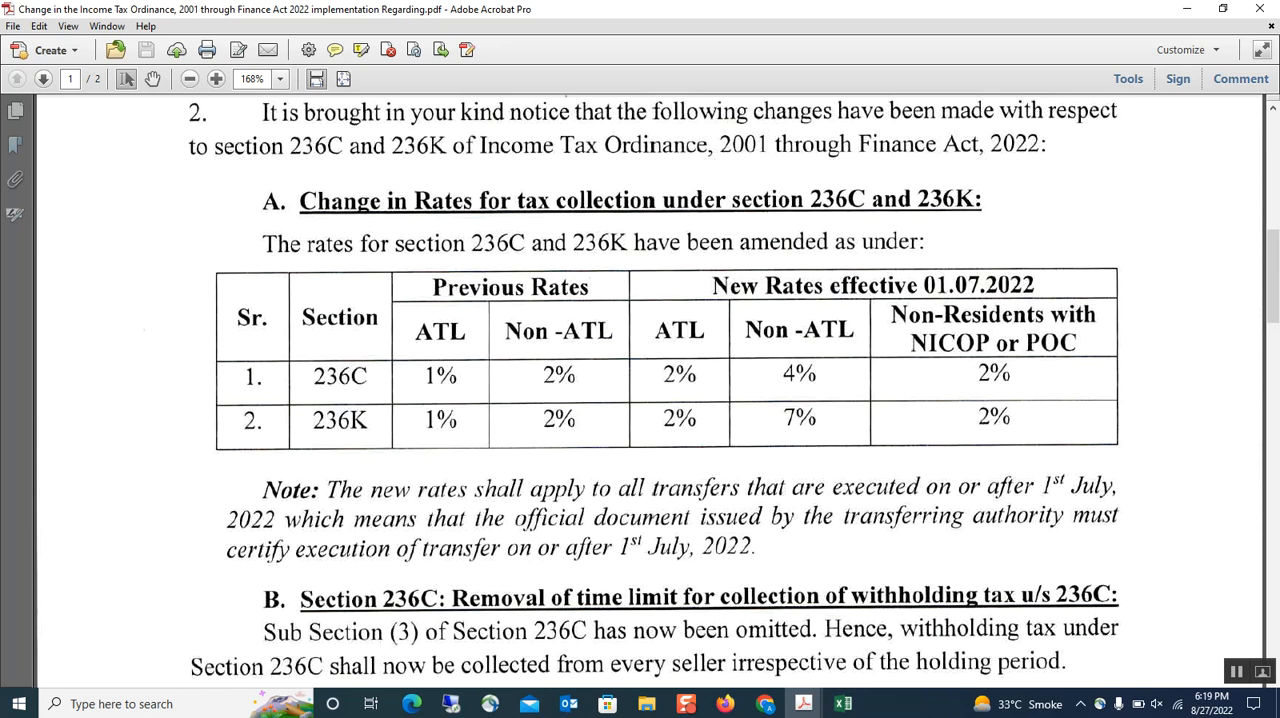
- Switch back to the IRIS return in Chrome and open Personal Expenses under the 116 Wealth Statement
{"action": "left_click", "coordinate": [765, 704]}
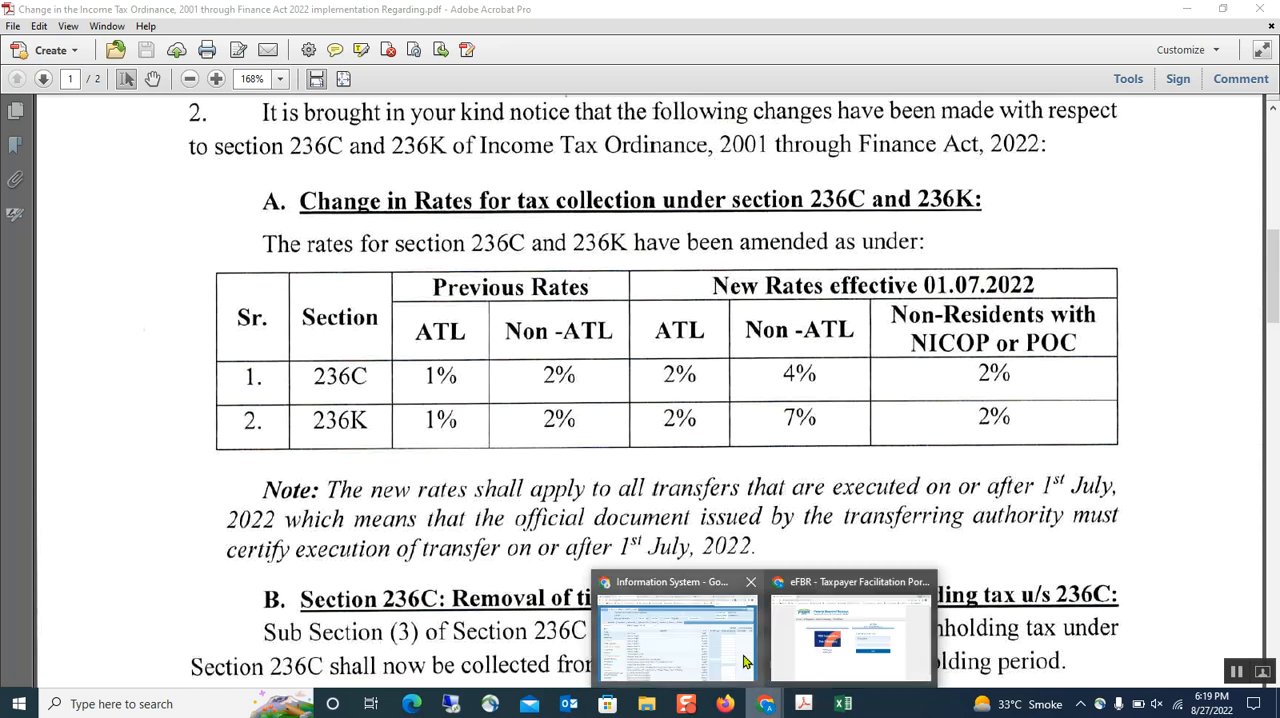
{"action": "left_click", "coordinate": [676, 640]}
{"action": "scroll", "coordinate": [700, 530], "scroll_direction": "down", "scroll_amount": 3}
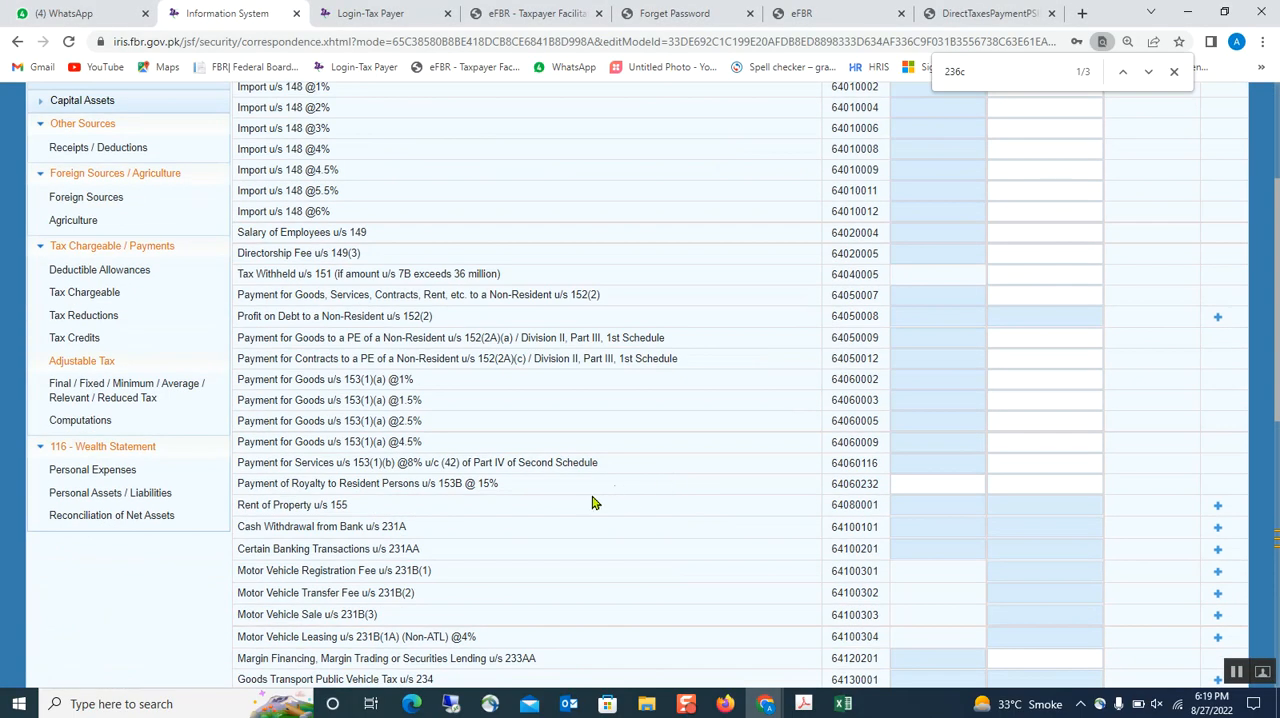
{"action": "left_click", "coordinate": [125, 478]}
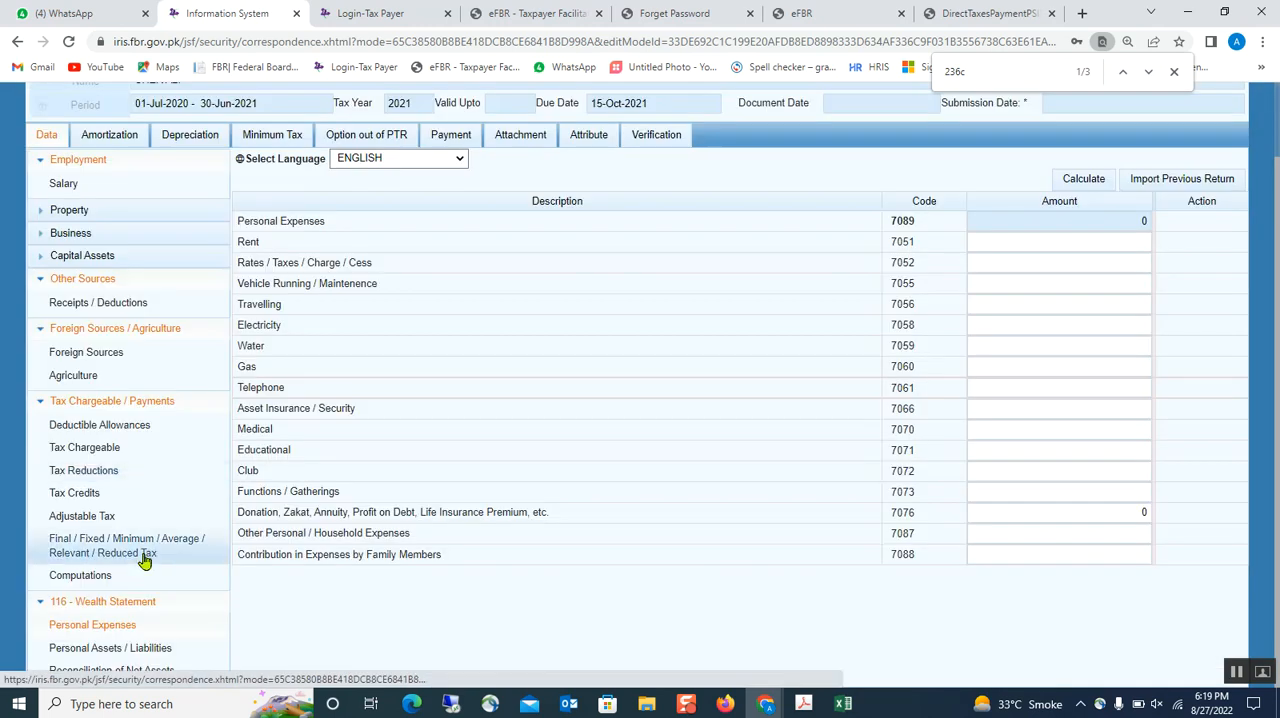
- In Personal Assets / Liabilities, add a non-business Investment entry with investment "hosue" and contents 263
{"action": "left_click", "coordinate": [135, 652]}
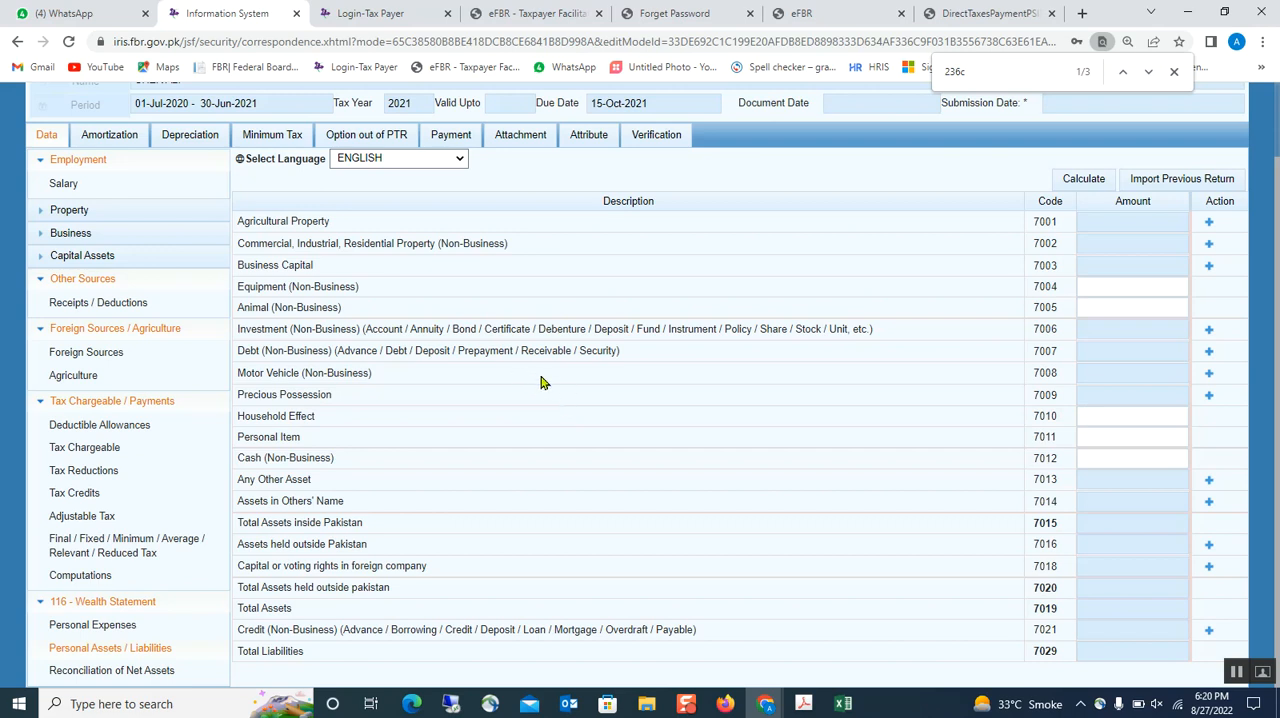
{"action": "scroll", "coordinate": [545, 385], "scroll_direction": "up", "scroll_amount": 1}
{"action": "left_click", "coordinate": [1210, 410]}
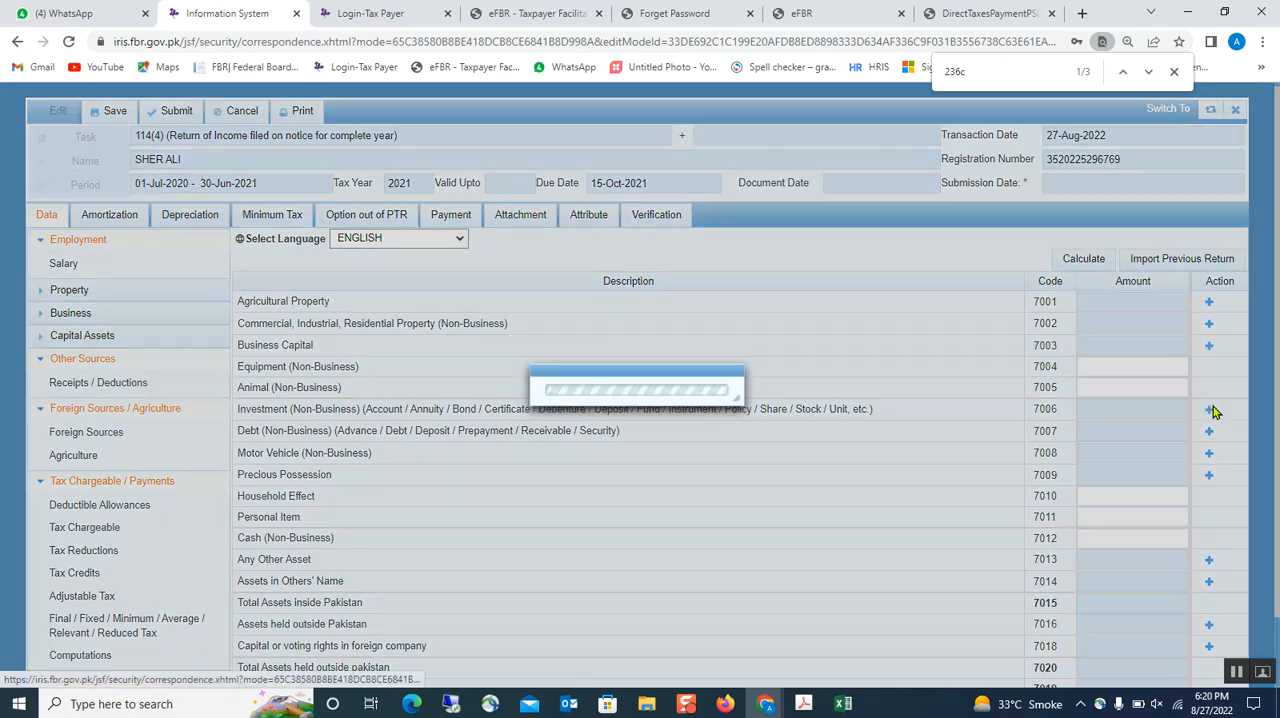
{"action": "left_click", "coordinate": [584, 363]}
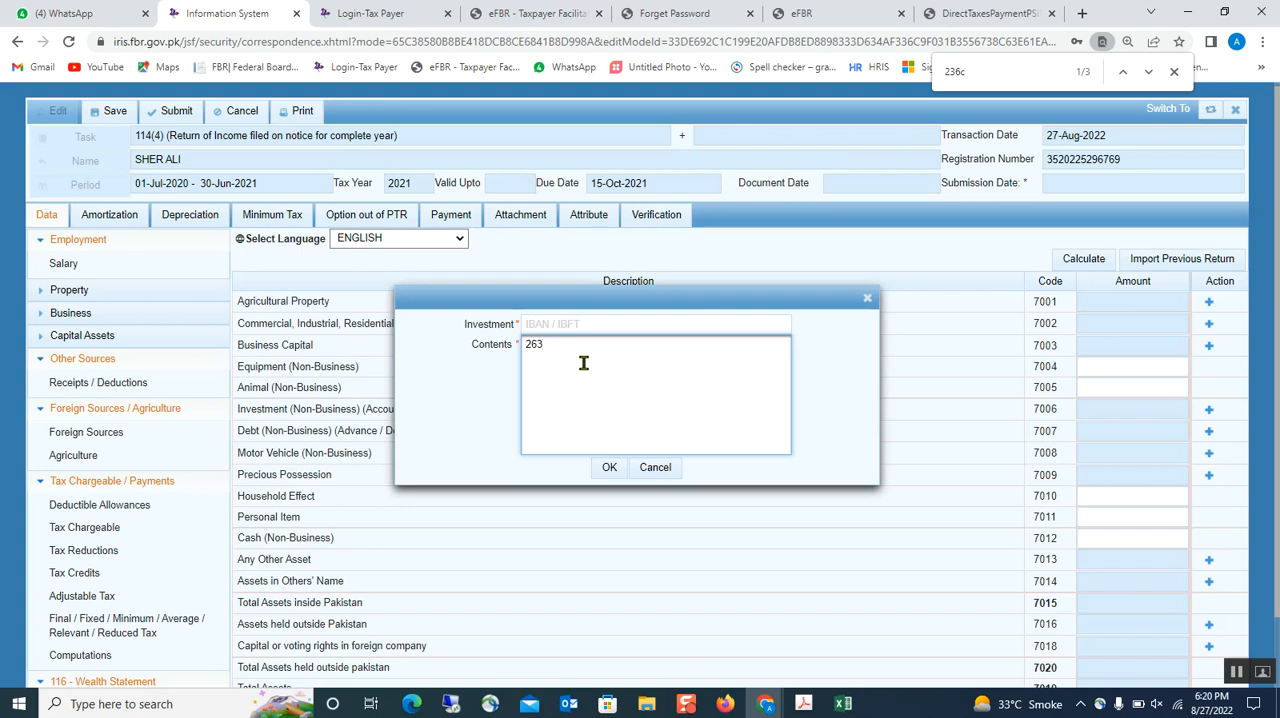
{"action": "left_click", "coordinate": [587, 321]}
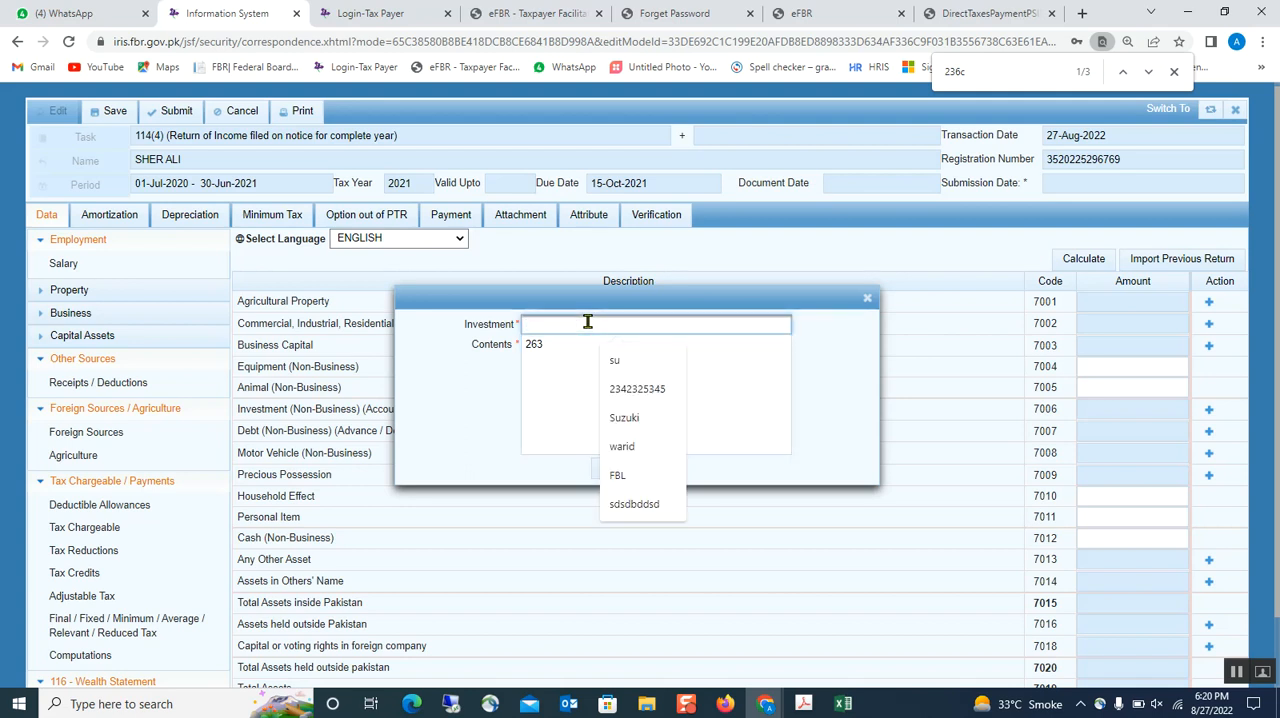
{"action": "type", "text": "hosue"}
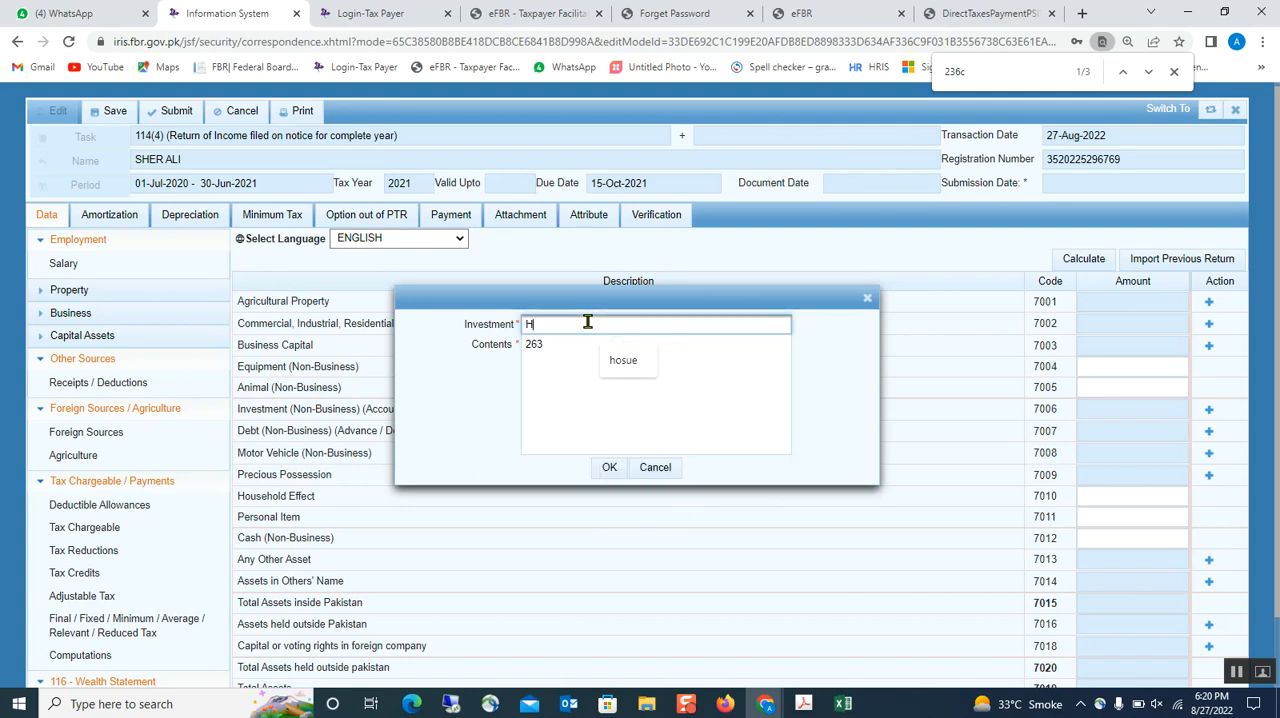
{"action": "left_click", "coordinate": [608, 468]}
- Keep the new investment's amount at 0 and calculate the Personal Assets / Liabilities
{"action": "left_click", "coordinate": [1140, 424]}
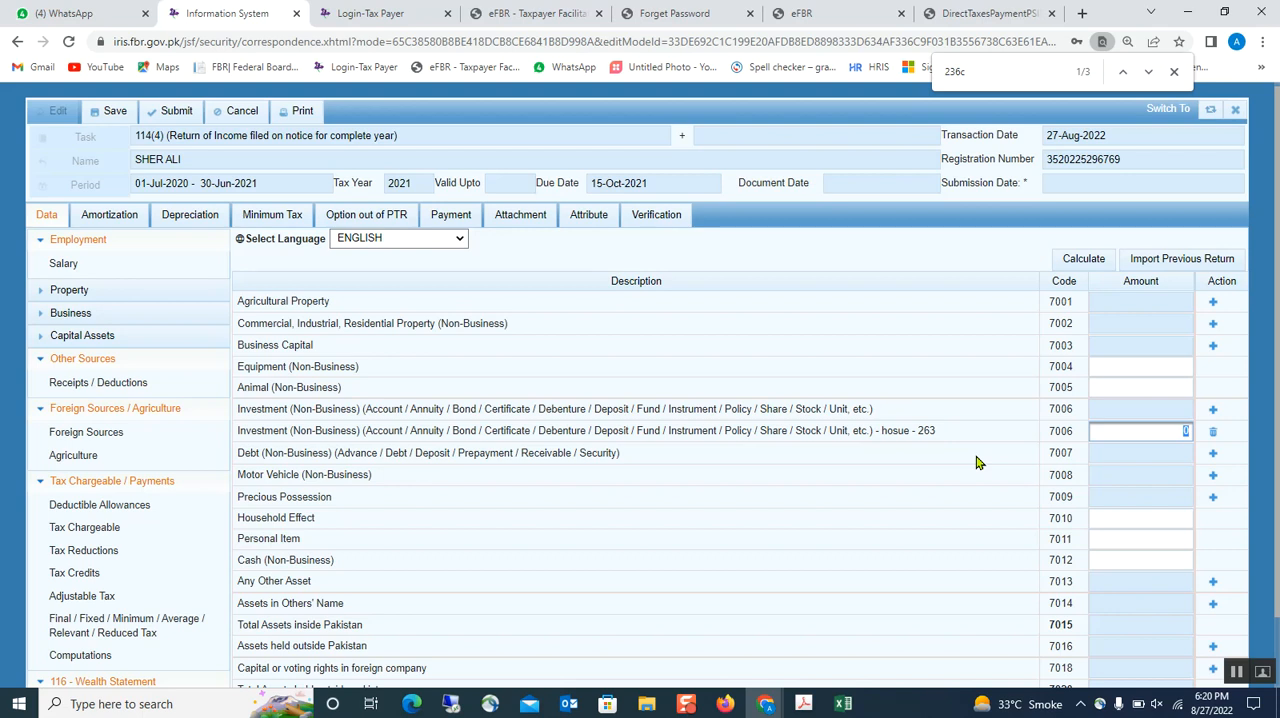
{"action": "left_click", "coordinate": [946, 463]}
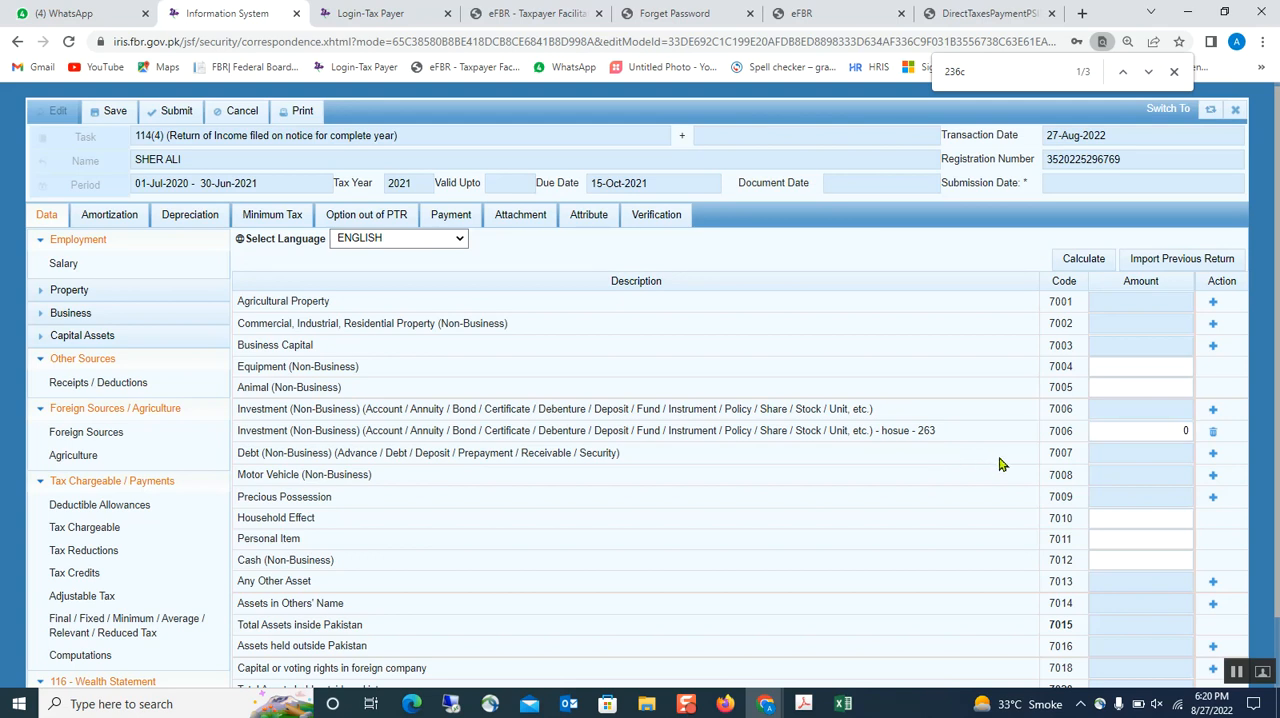
{"action": "left_click", "coordinate": [1064, 268]}
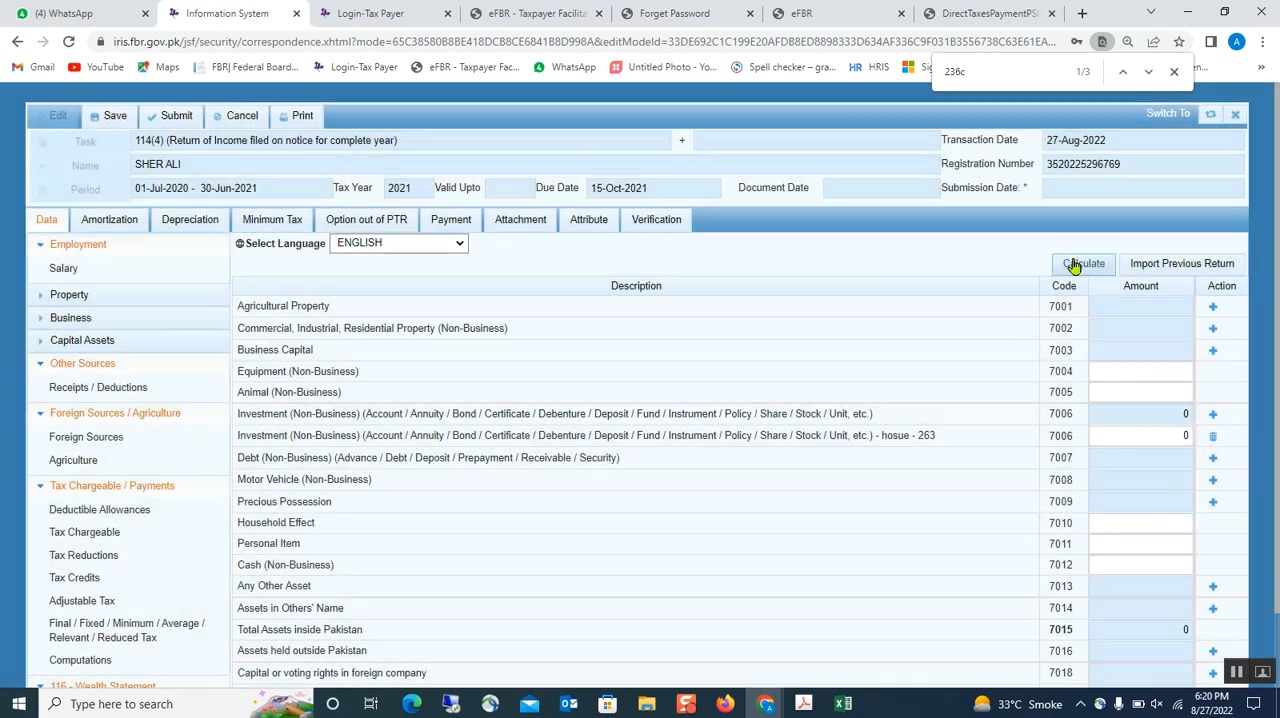
- Calculate the Reconciliation of Net Assets in the wealth statement and save the return
{"action": "scroll", "coordinate": [600, 520], "scroll_direction": "down", "scroll_amount": 1}
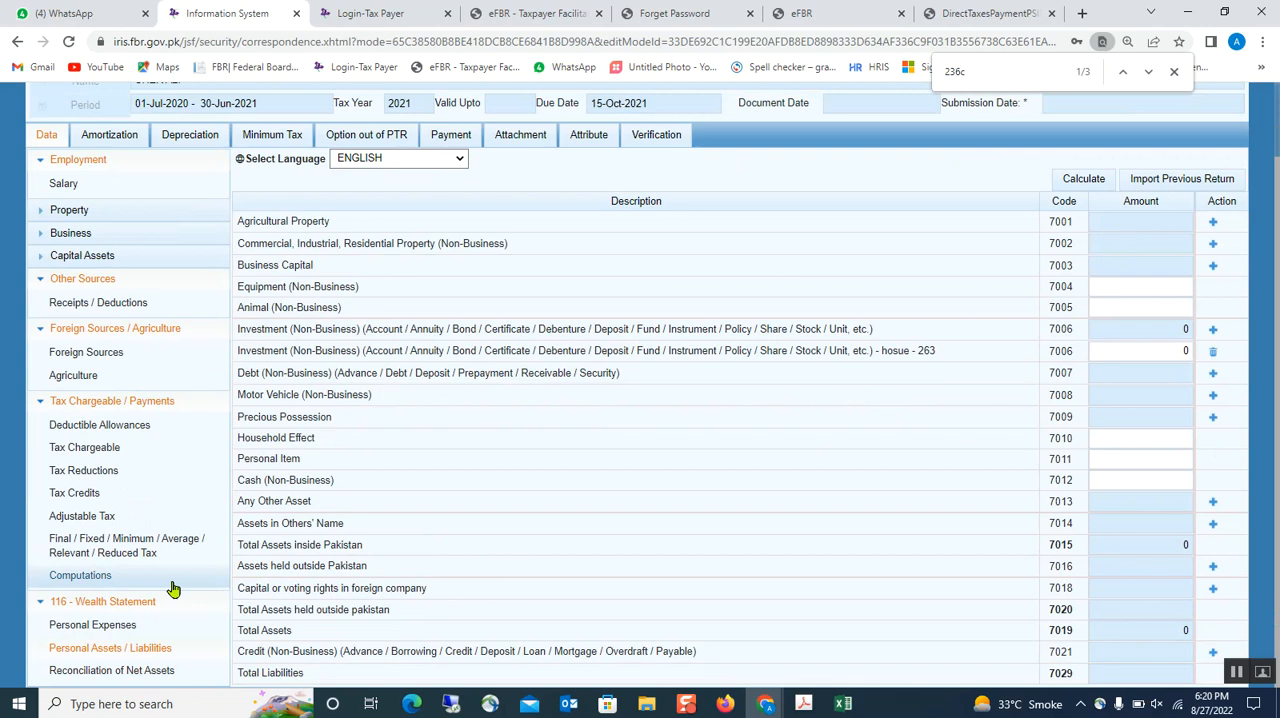
{"action": "left_click", "coordinate": [118, 670]}
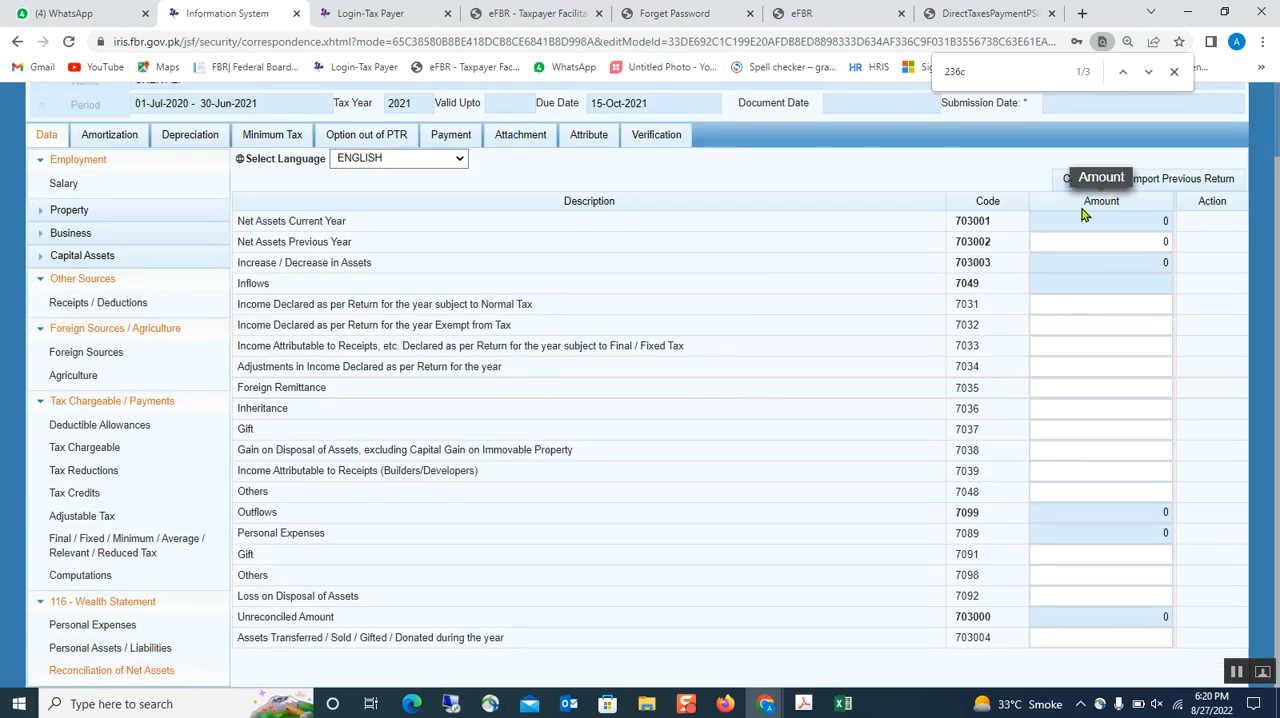
{"action": "left_click", "coordinate": [1096, 180]}
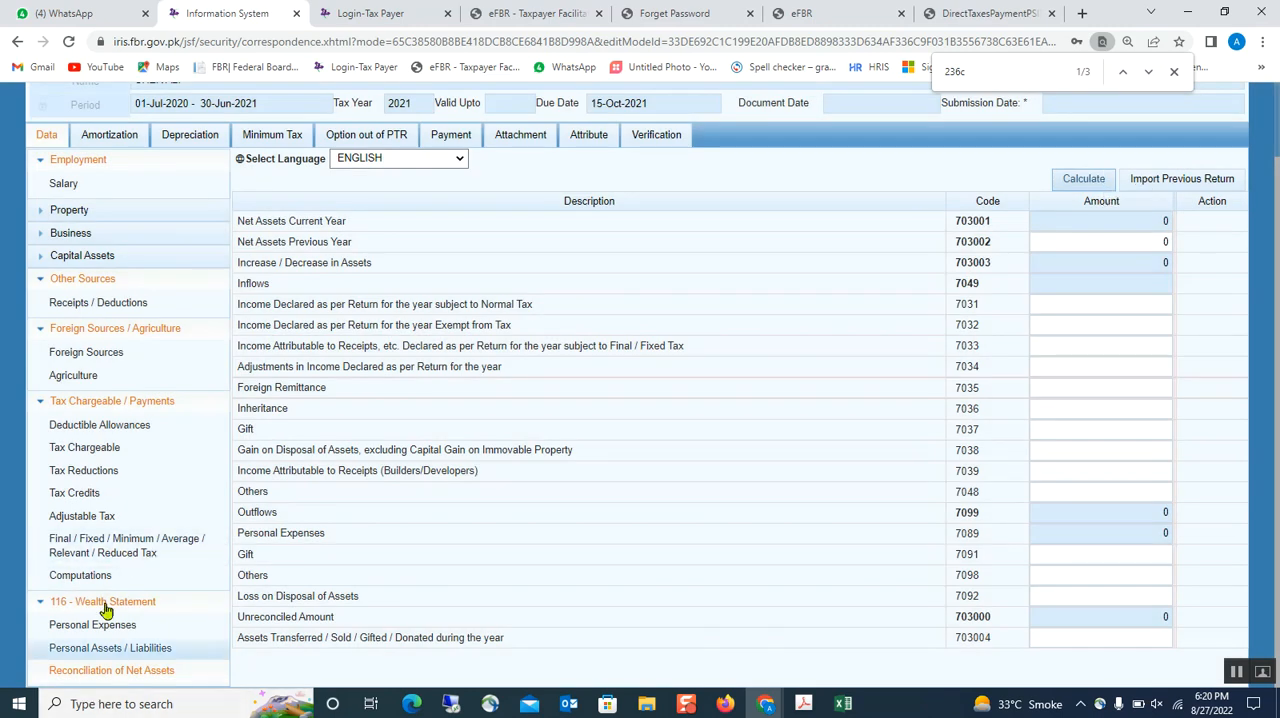
{"action": "scroll", "coordinate": [150, 217], "scroll_direction": "up", "scroll_amount": 1}
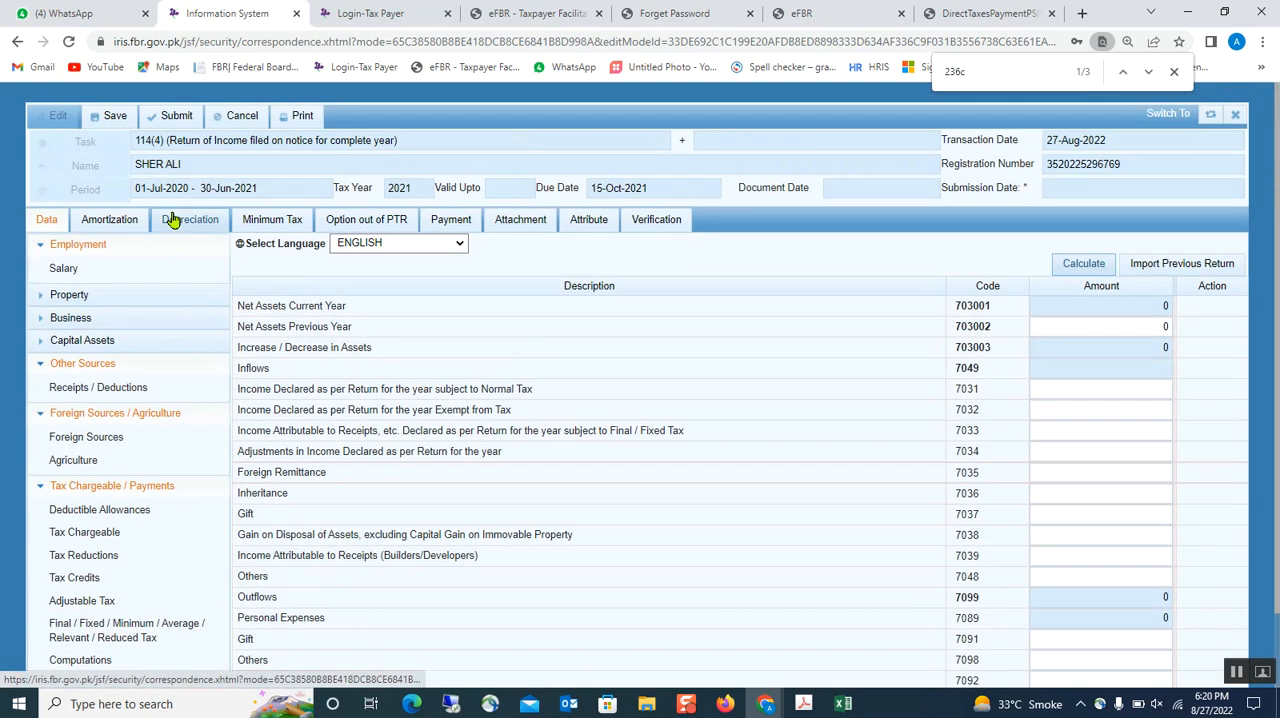
{"action": "left_click", "coordinate": [113, 116]}
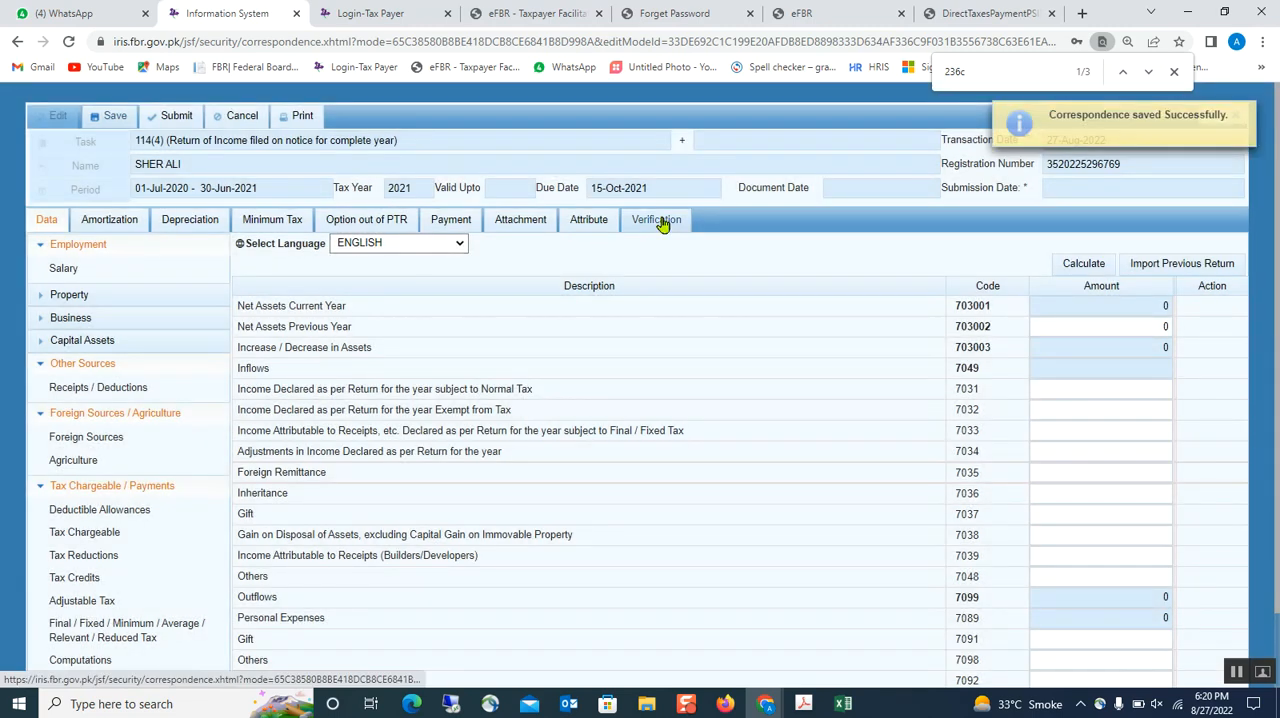
- Enter the PIN in the return's Verification section and try to verify it
{"action": "left_click", "coordinate": [660, 220]}
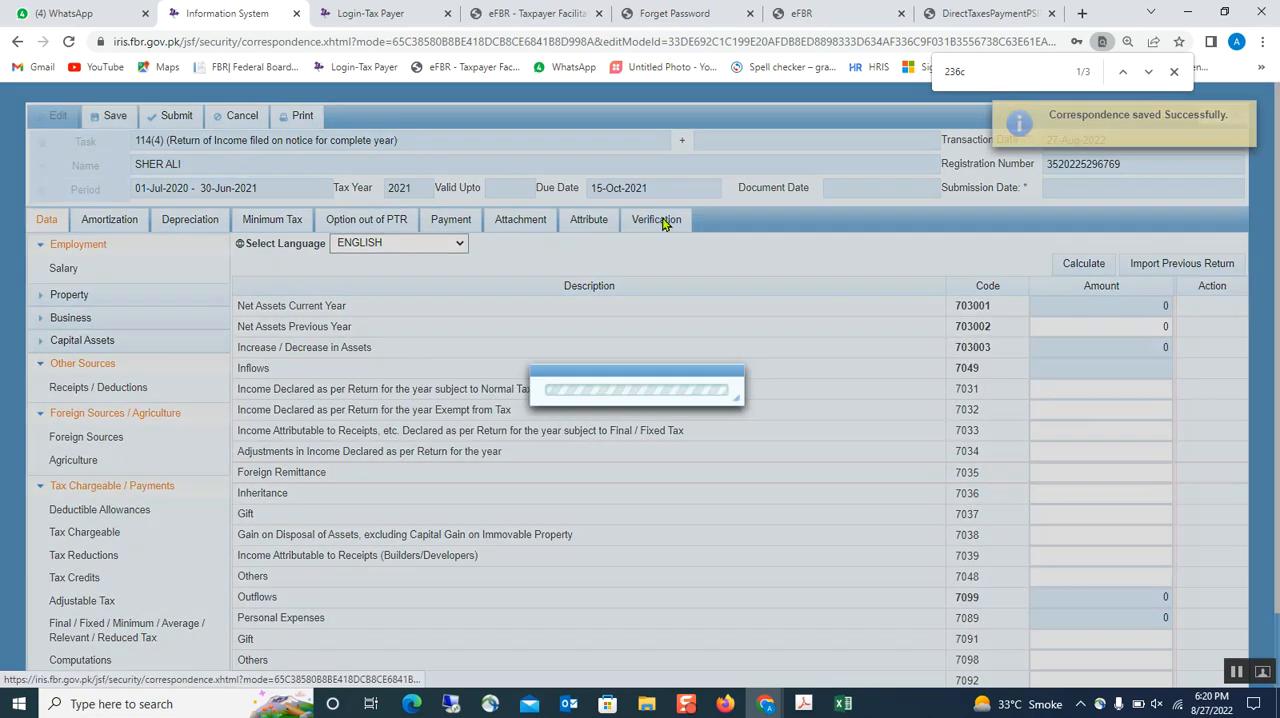
{"action": "left_click", "coordinate": [85, 310]}
{"action": "left_click_drag", "start_coordinate": [85, 307], "coordinate": [4, 310]}
{"action": "type", "text": "11"}
{"action": "left_click", "coordinate": [192, 311]}
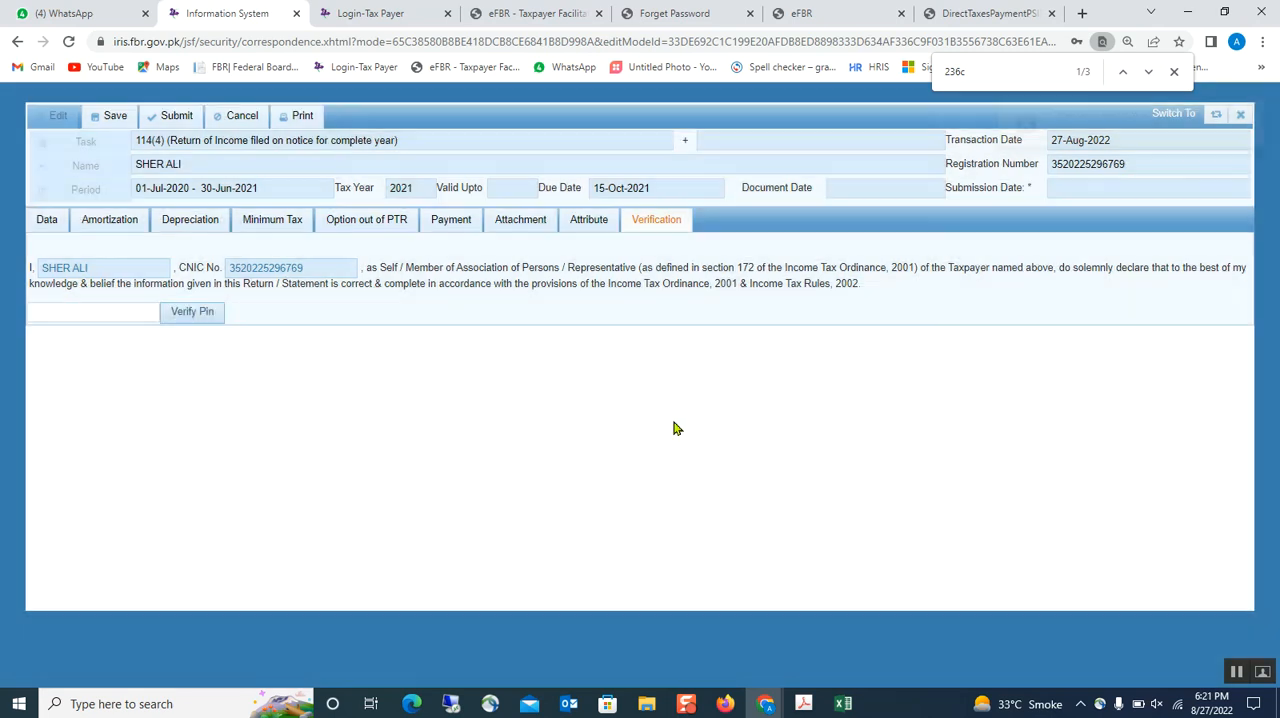
{"action": "left_click", "coordinate": [1152, 270]}
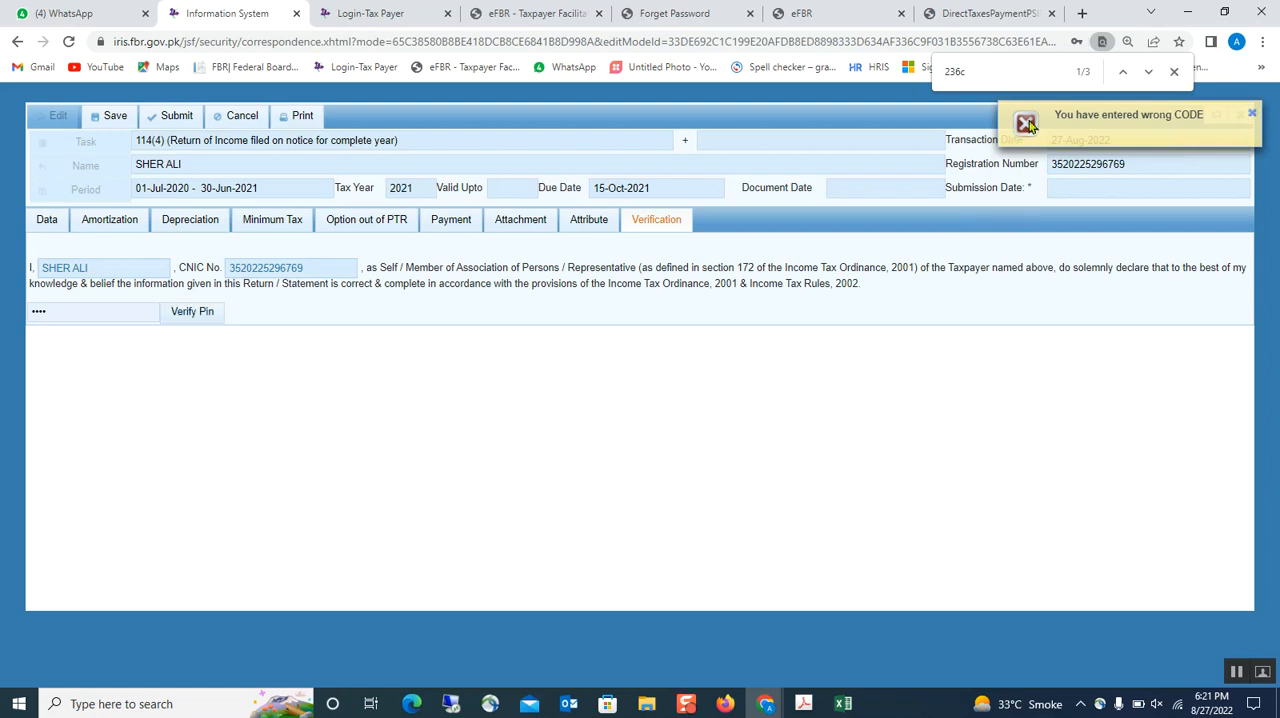
- Request submission of the return, decline the confirmation and dismiss the notification
{"action": "left_click", "coordinate": [177, 116]}
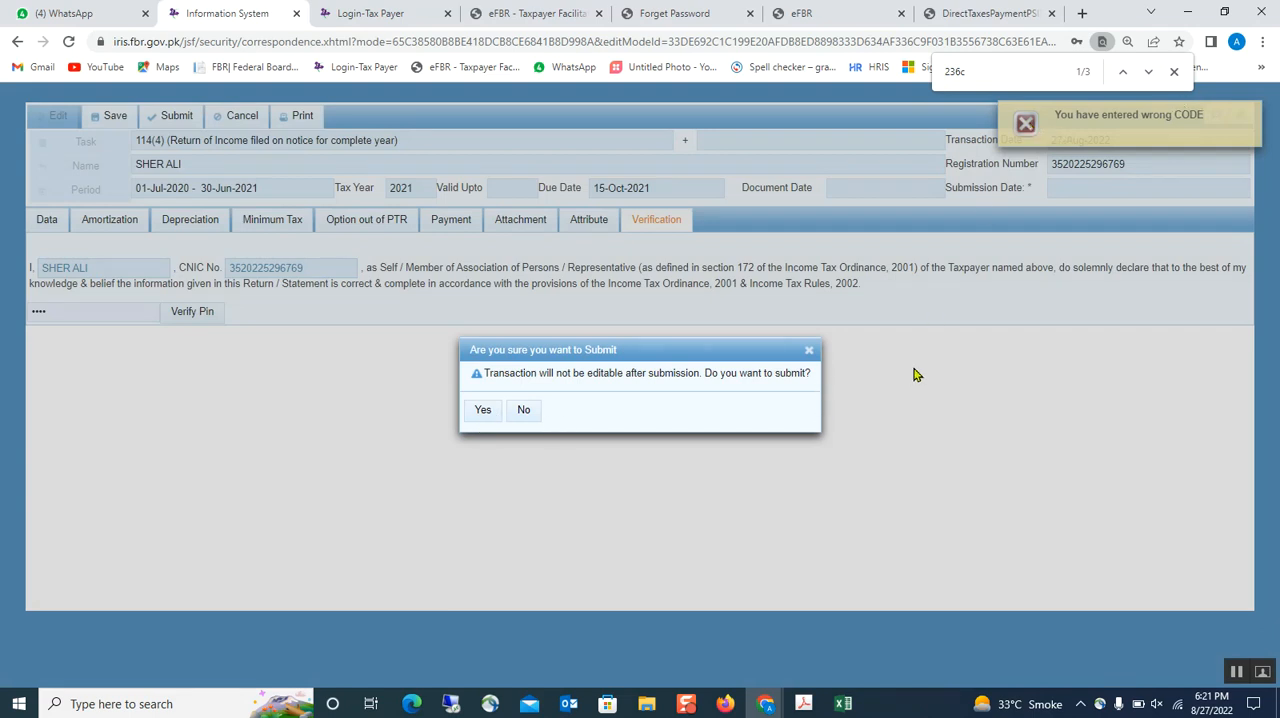
{"action": "left_click", "coordinate": [524, 412]}
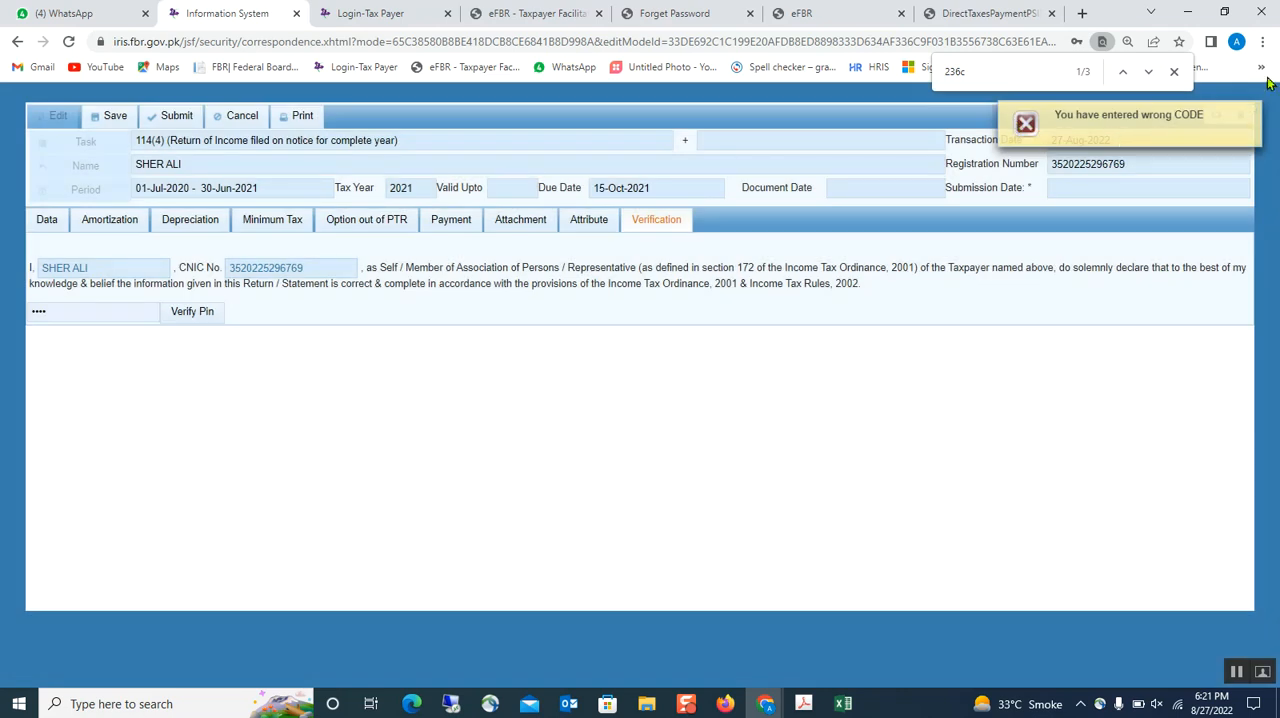
{"action": "left_click", "coordinate": [1240, 115]}
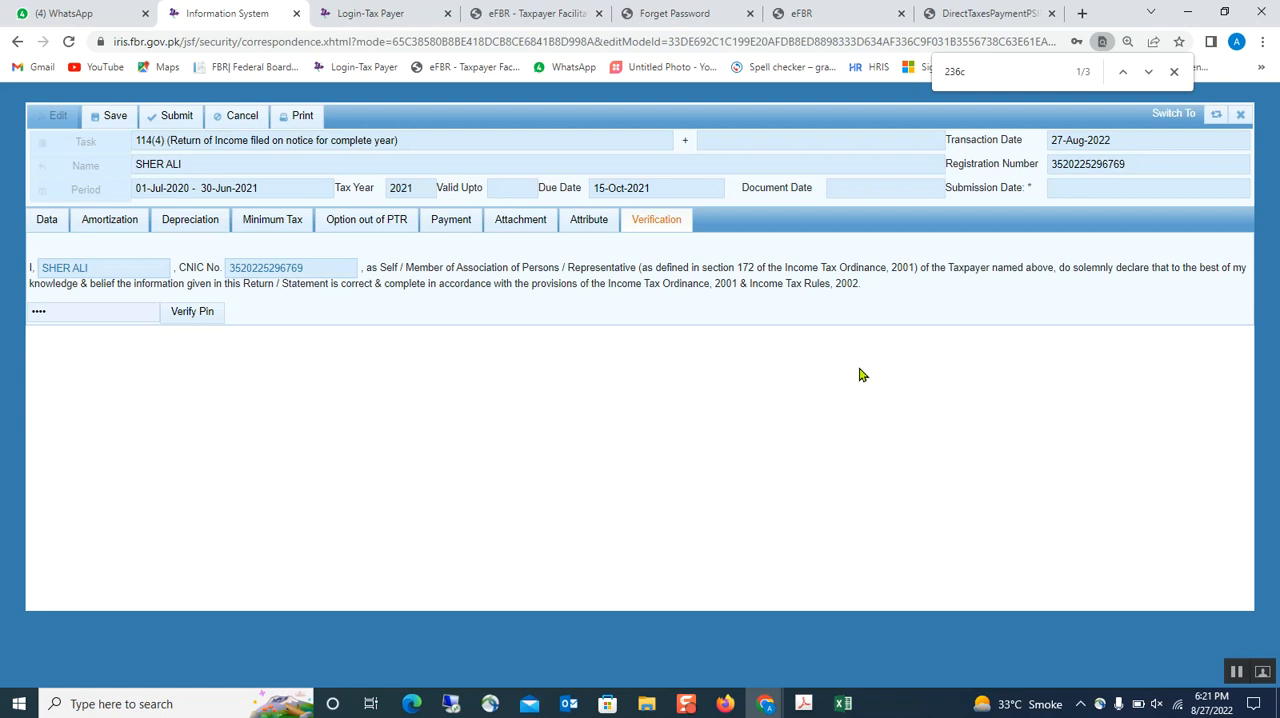
- Switch to the eFBR taxpayer portal and log in with the prefilled account credentials
{"action": "left_click", "coordinate": [539, 15]}
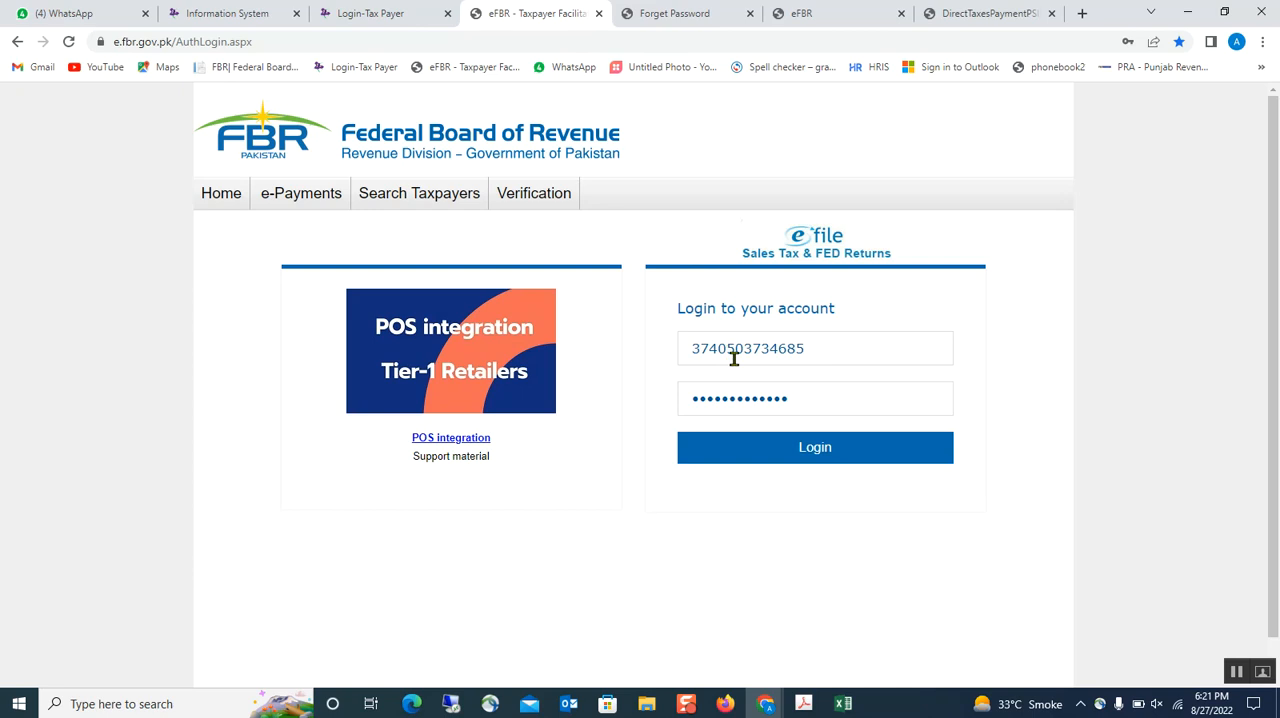
{"action": "left_click", "coordinate": [790, 450]}
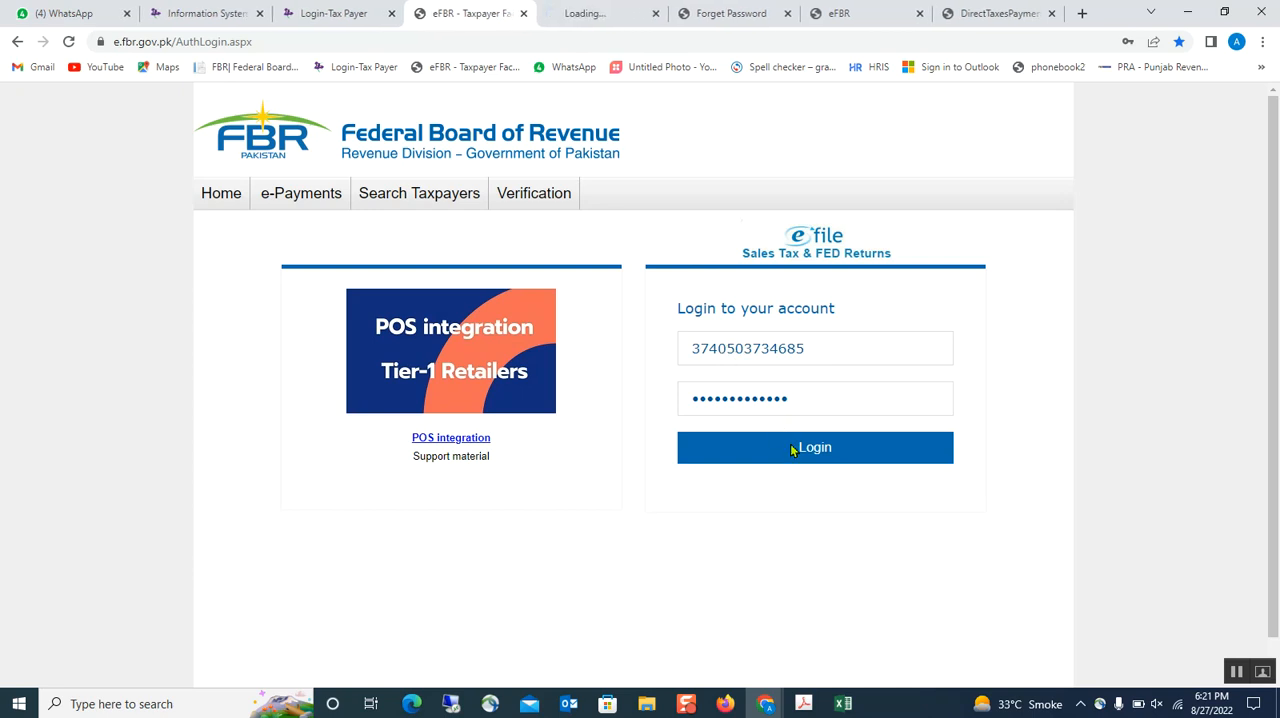
{"action": "left_click", "coordinate": [718, 13]}
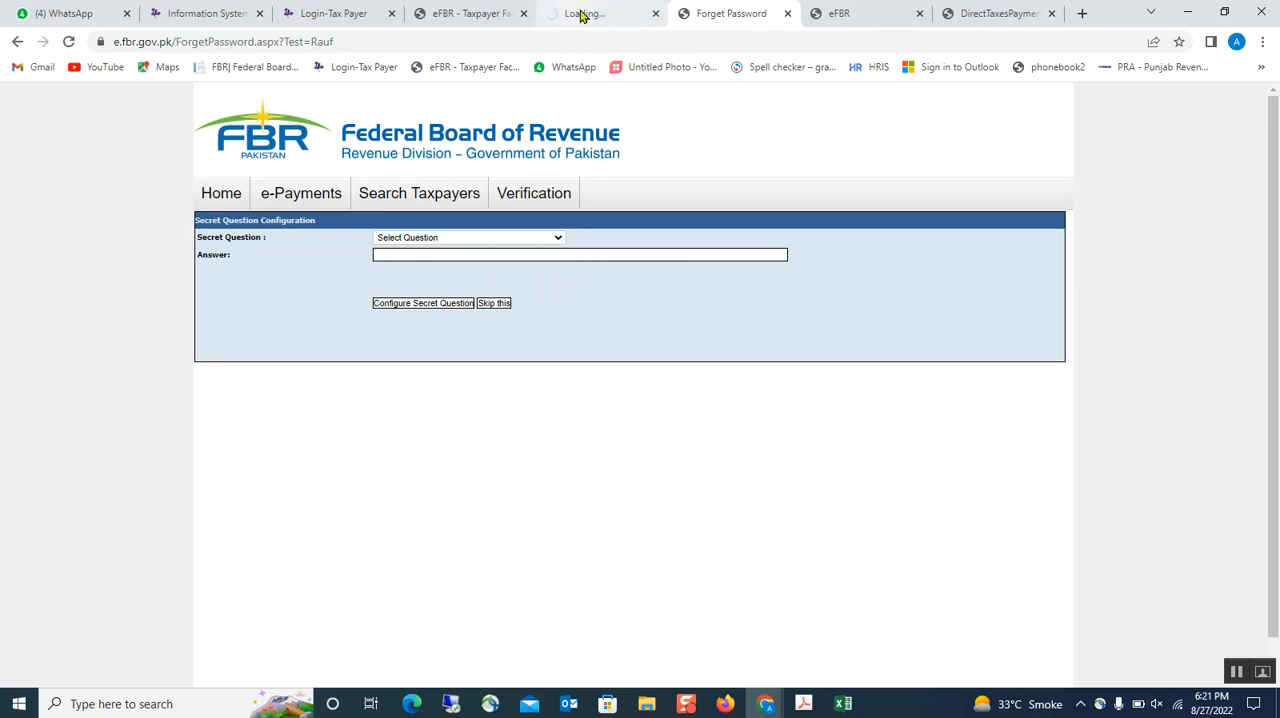
{"action": "left_click", "coordinate": [1235, 672]}
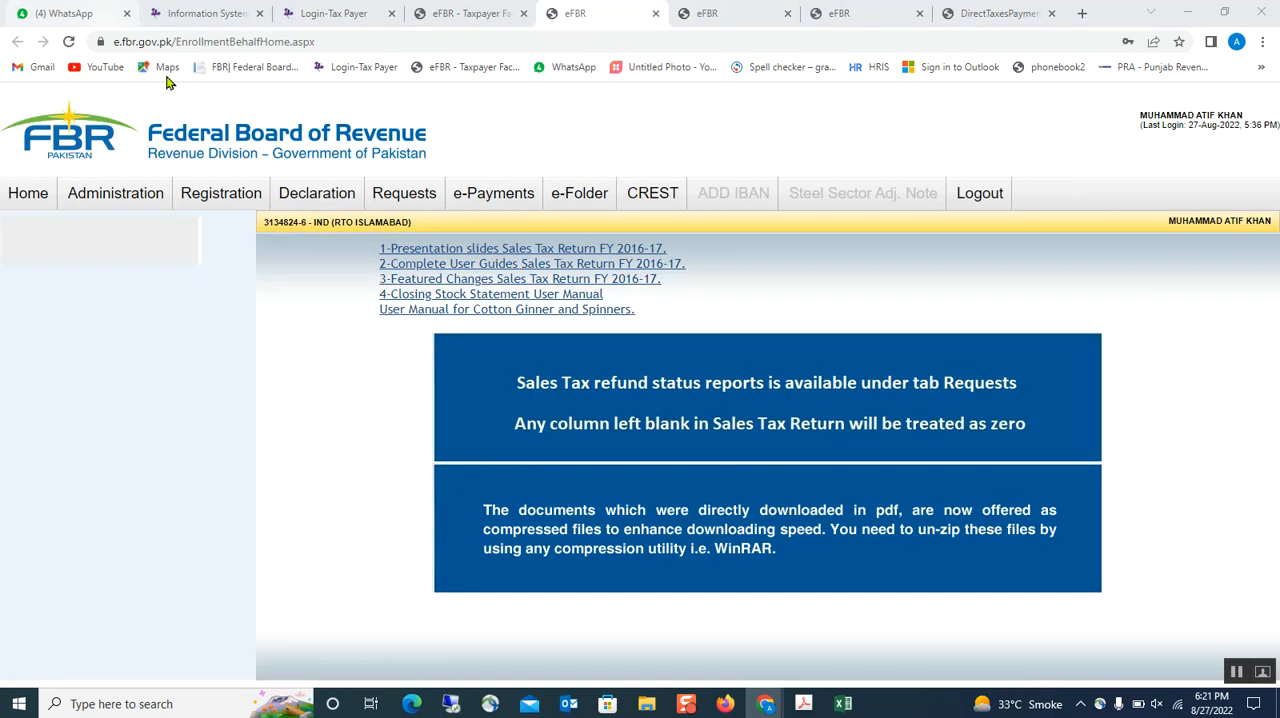
- Start creating an Income Tax e-payment in the eFBR portal
{"action": "mouse_move", "coordinate": [460, 194]}
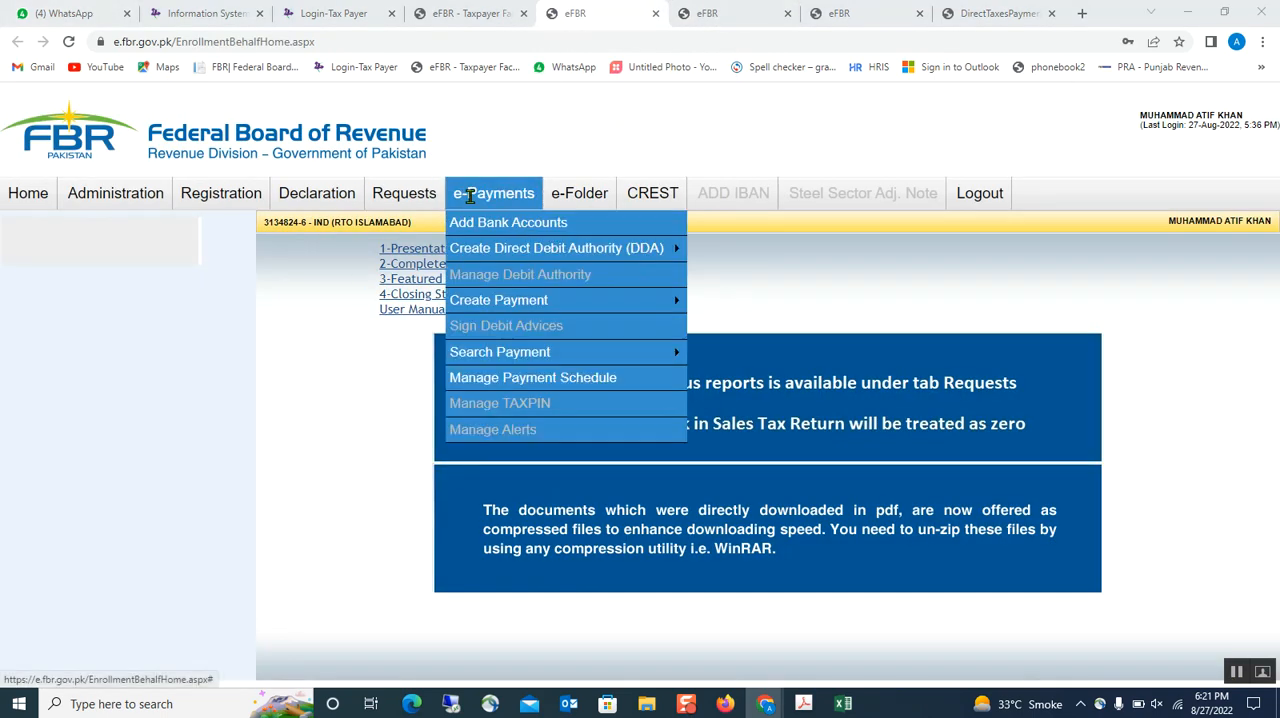
{"action": "mouse_move", "coordinate": [466, 303]}
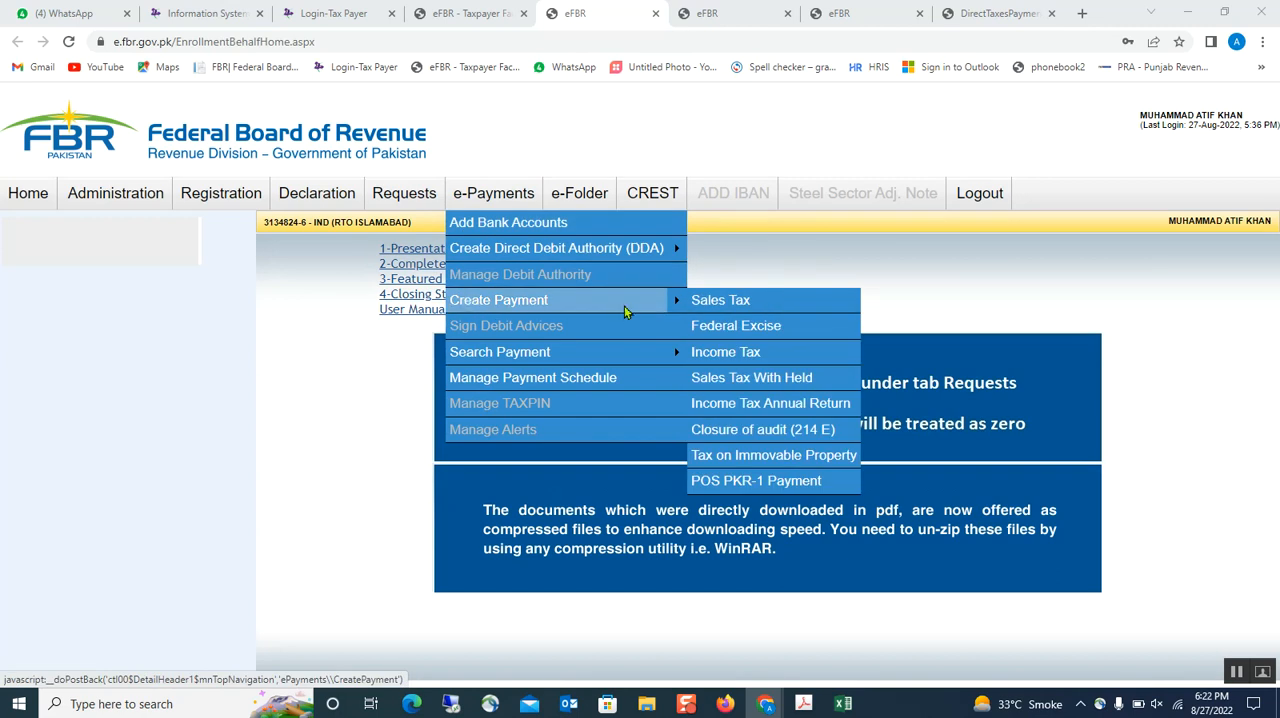
{"action": "left_click", "coordinate": [777, 357]}
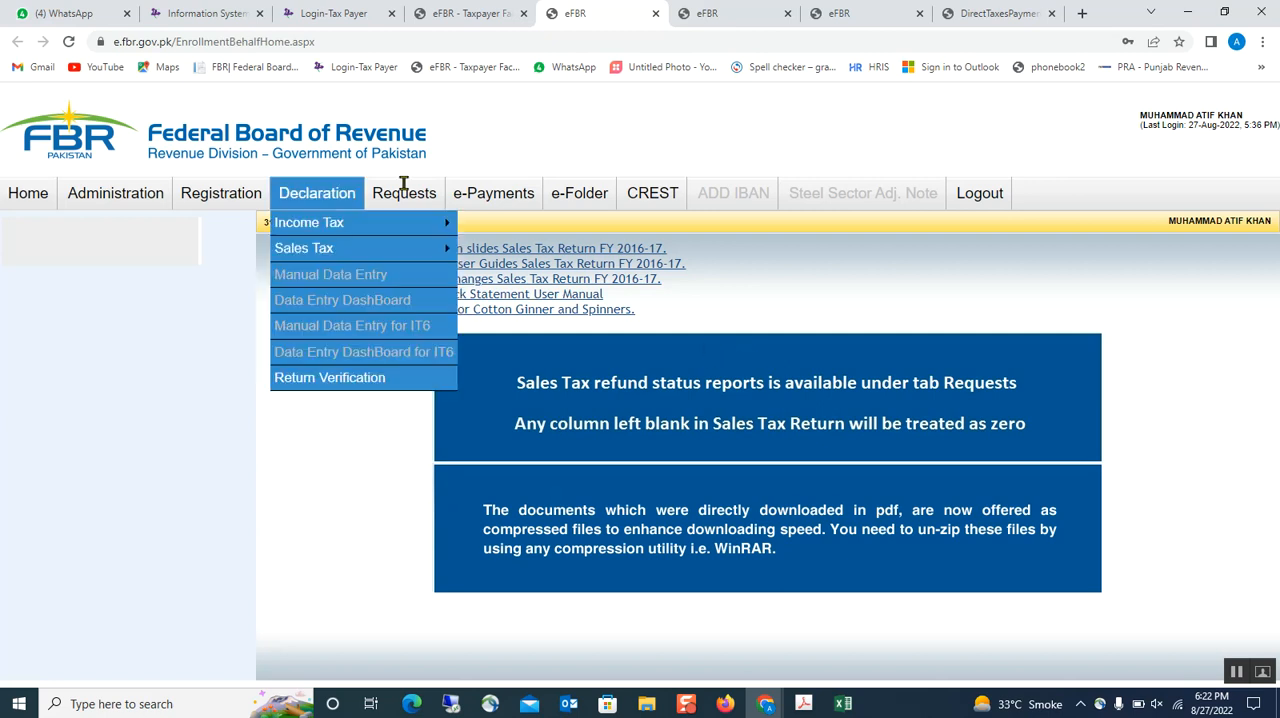
{"action": "mouse_move", "coordinate": [493, 196]}
{"action": "mouse_move", "coordinate": [512, 302]}
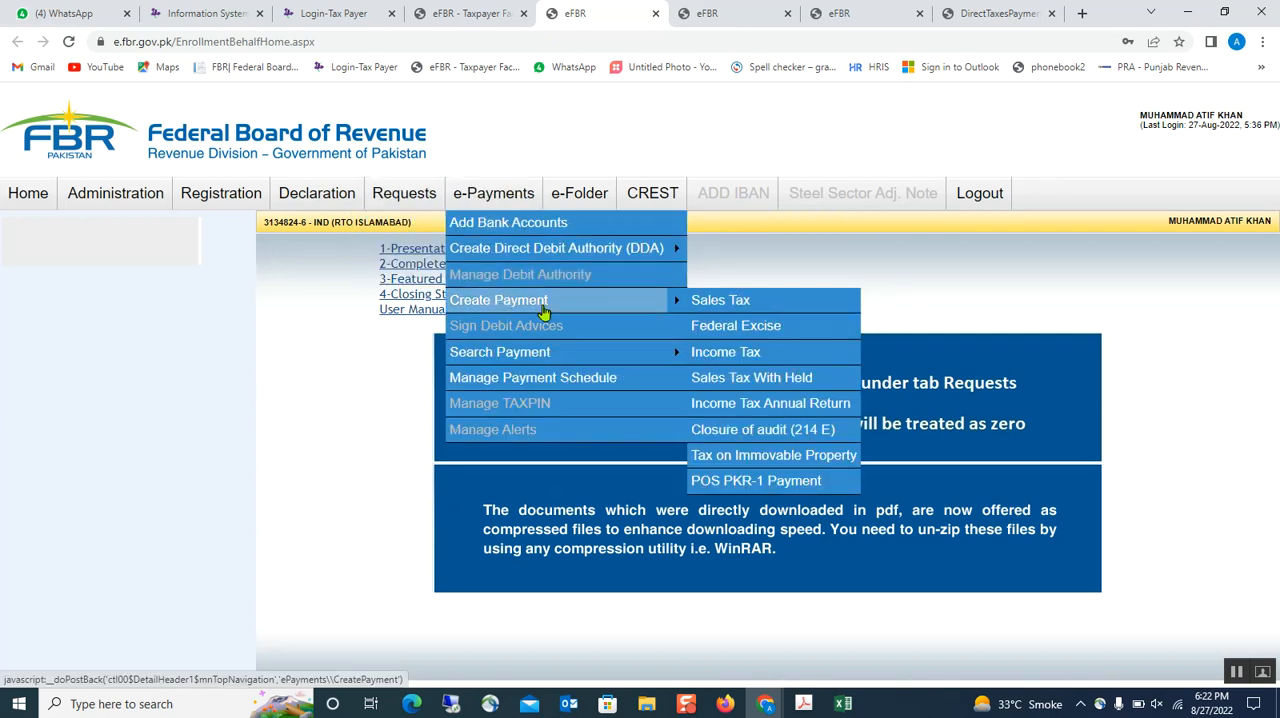
{"action": "left_click", "coordinate": [725, 355]}
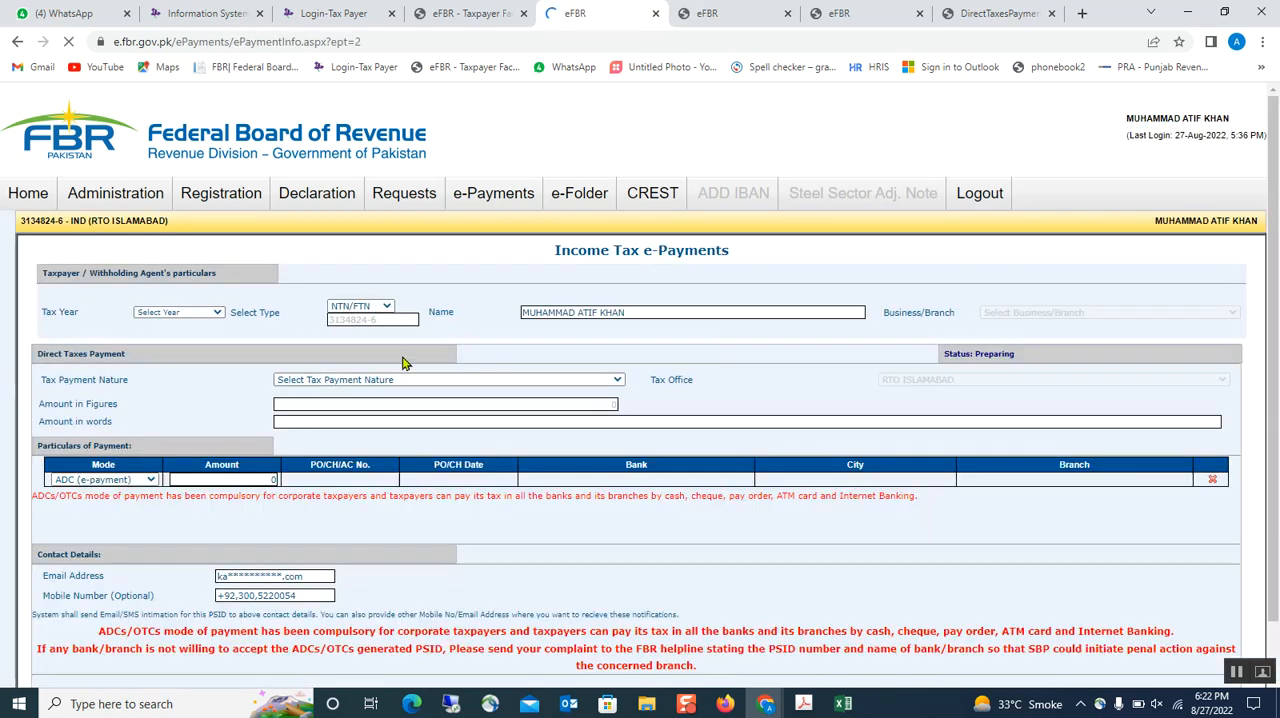
- Set the e-payment to tax year 2021, payment nature Misc. and payment section 920601 - 182(A) - Surcharge for ATL
{"action": "left_click", "coordinate": [217, 313]}
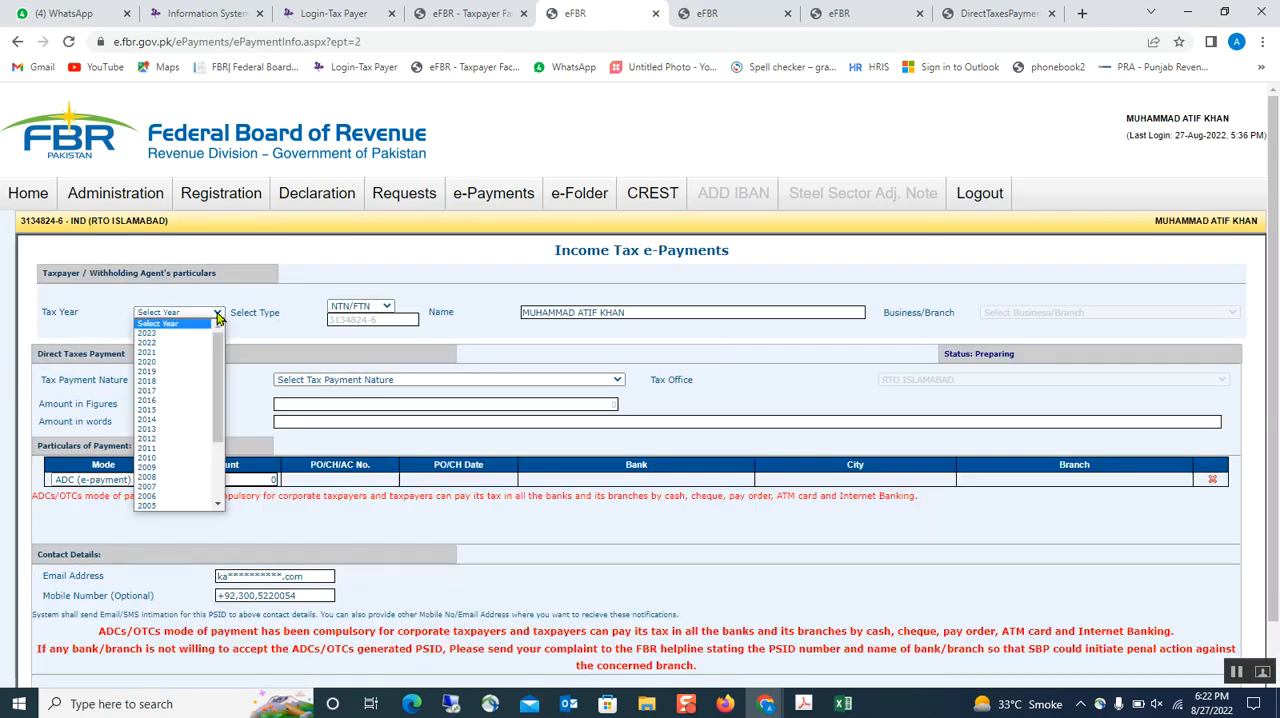
{"action": "left_click", "coordinate": [158, 354]}
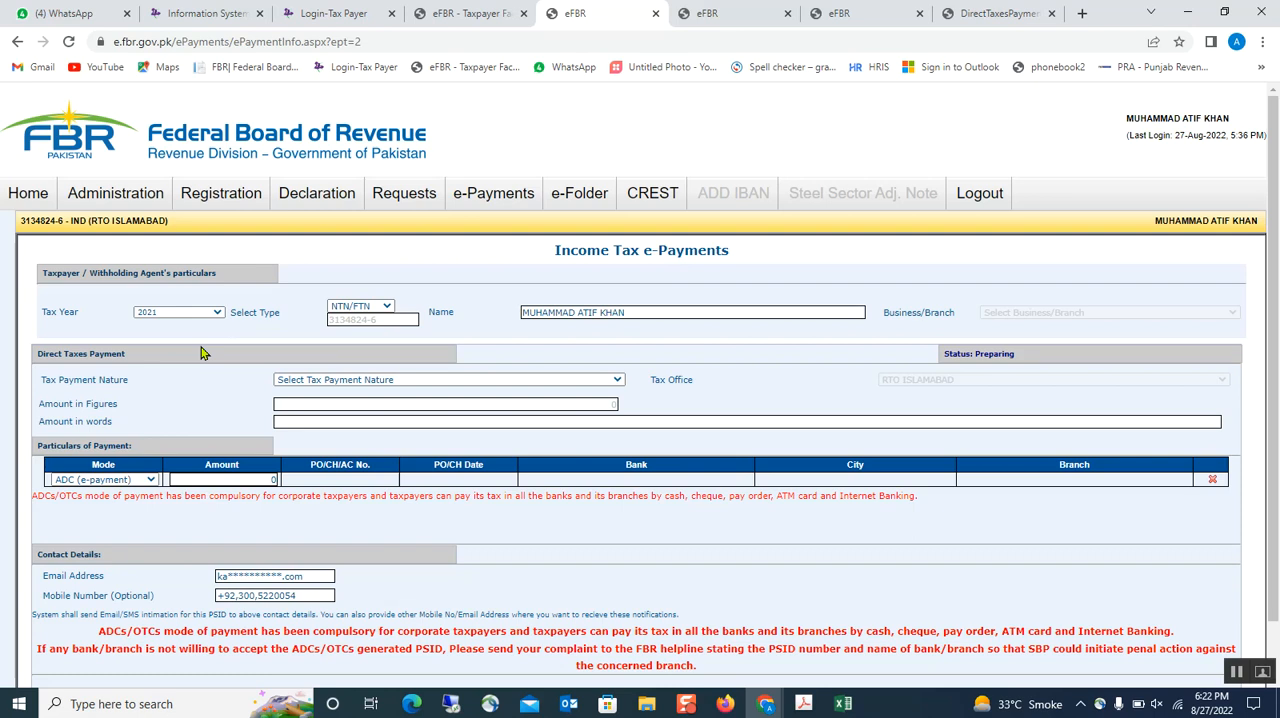
{"action": "left_click", "coordinate": [612, 382]}
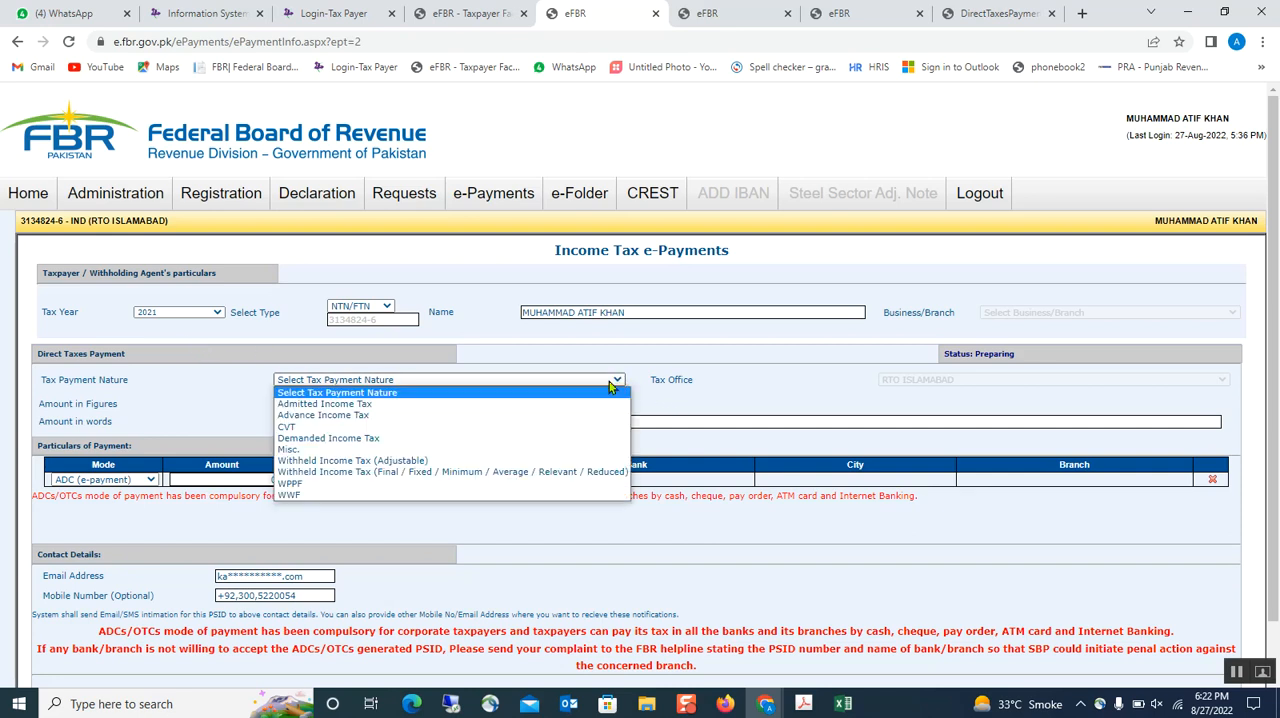
{"action": "left_click", "coordinate": [312, 450]}
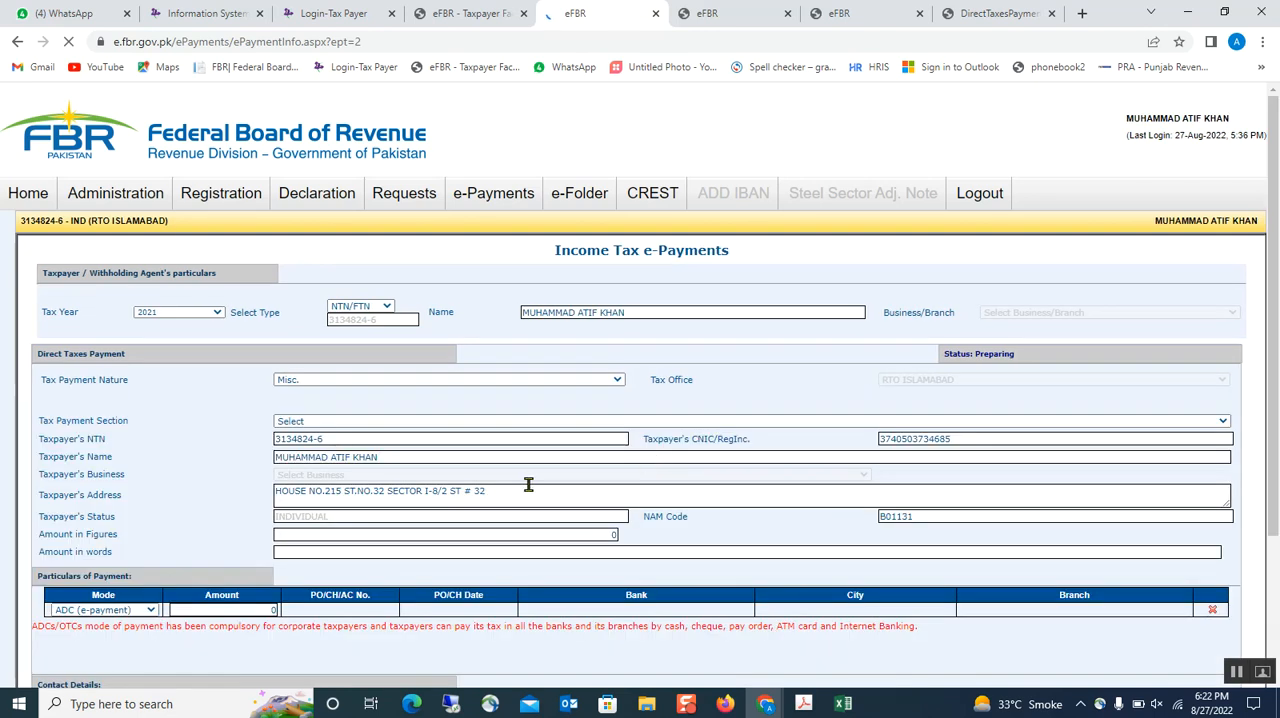
{"action": "left_click", "coordinate": [1222, 422]}
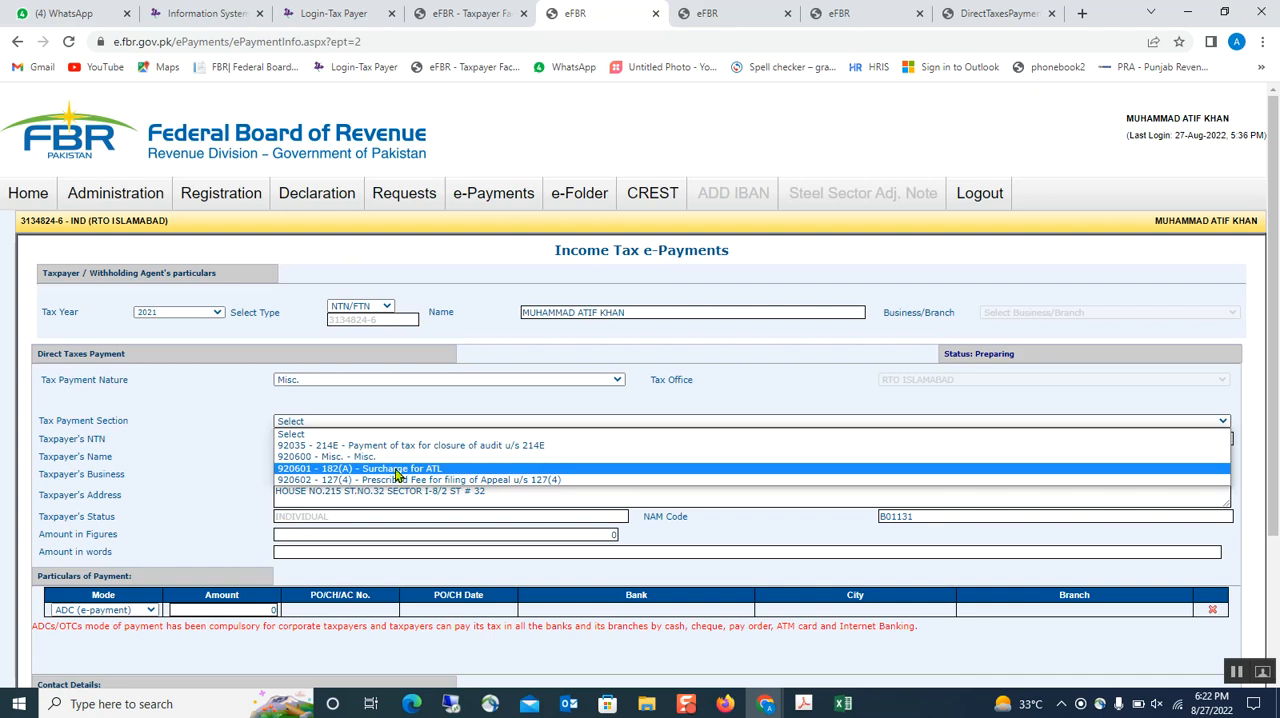
{"action": "left_click", "coordinate": [397, 469]}
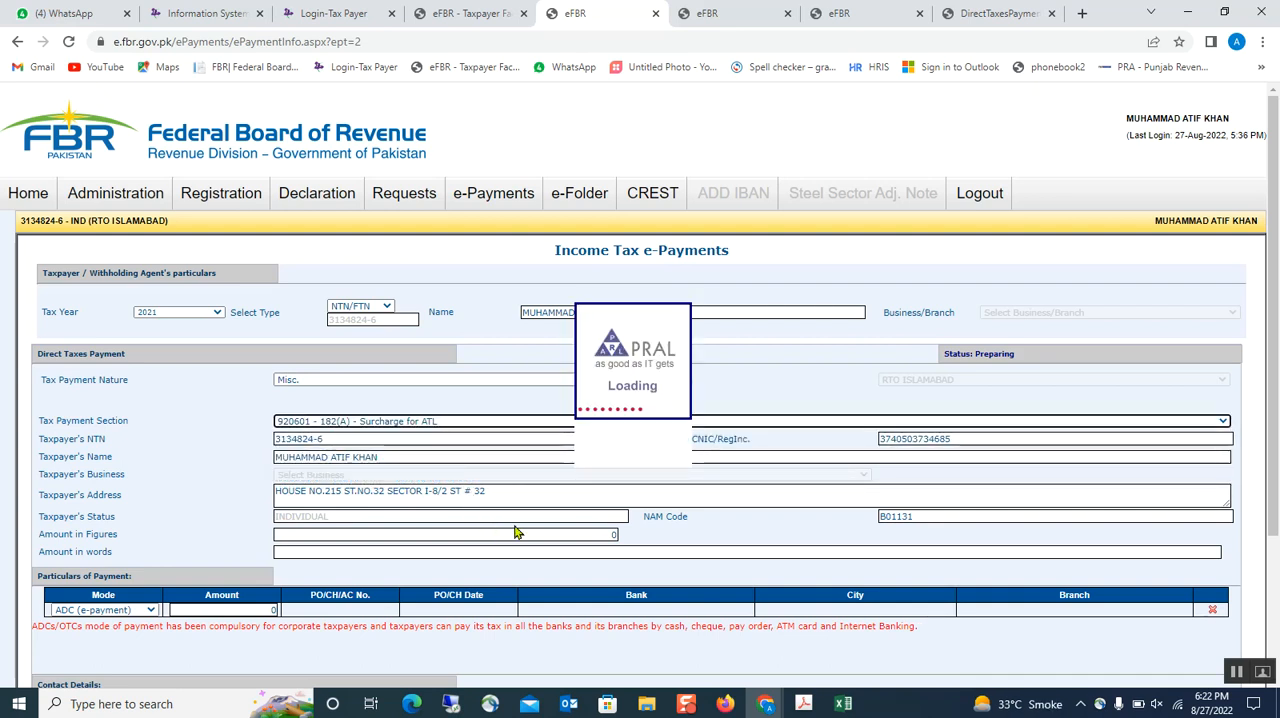
- Enter 1,000 as the tax amount in figures and as the amount of the ADC (e-payment) line
{"action": "left_click", "coordinate": [569, 552]}
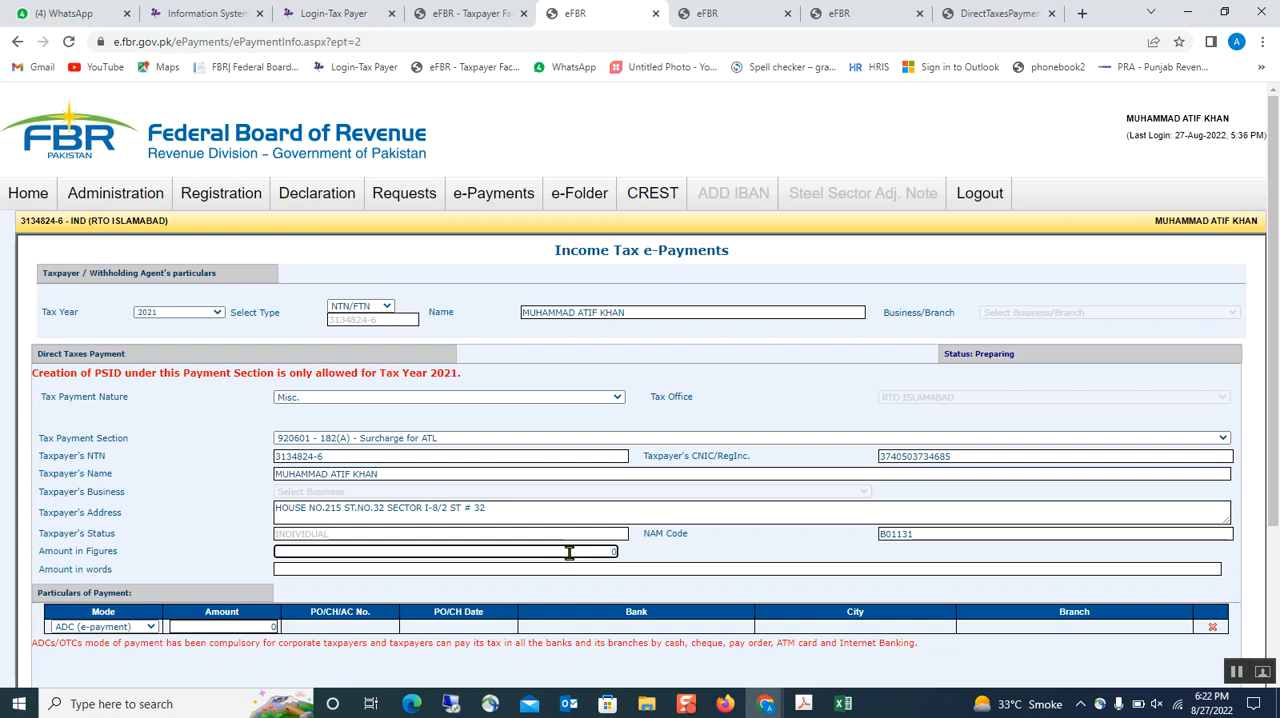
{"action": "type", "text": "1000"}
{"action": "left_click", "coordinate": [709, 572]}
{"action": "left_click", "coordinate": [233, 624]}
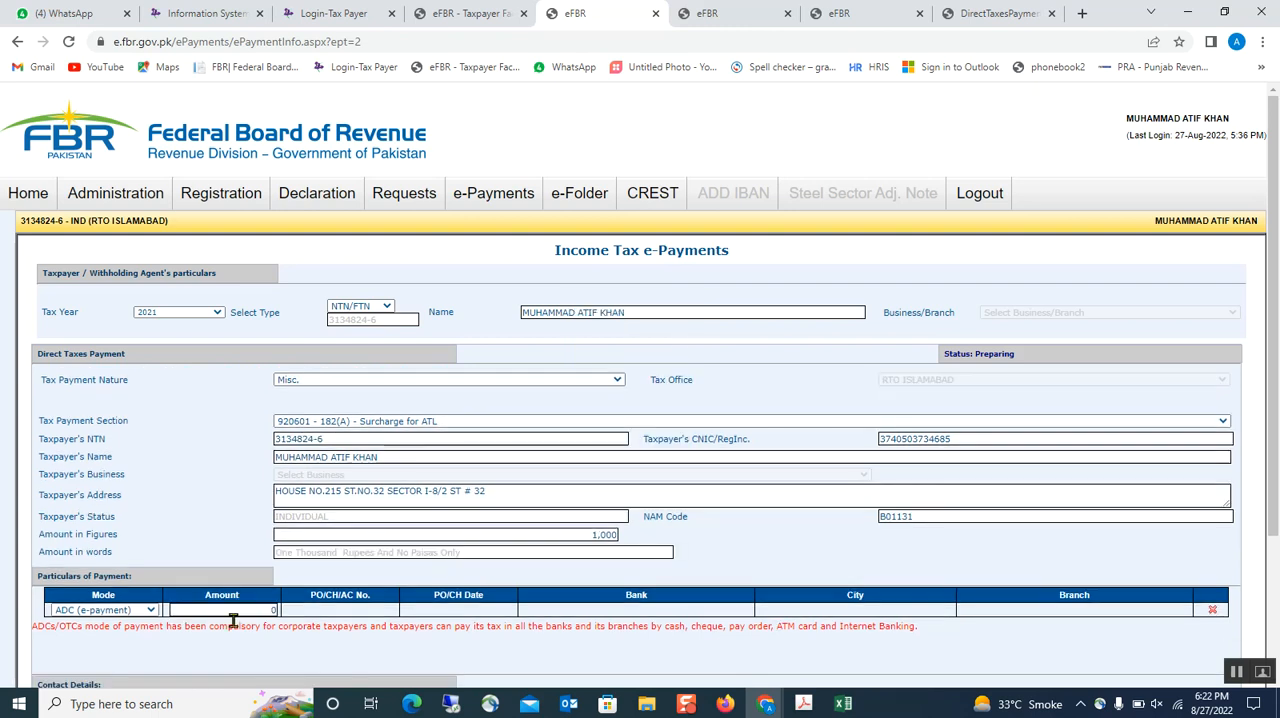
{"action": "left_click", "coordinate": [238, 605]}
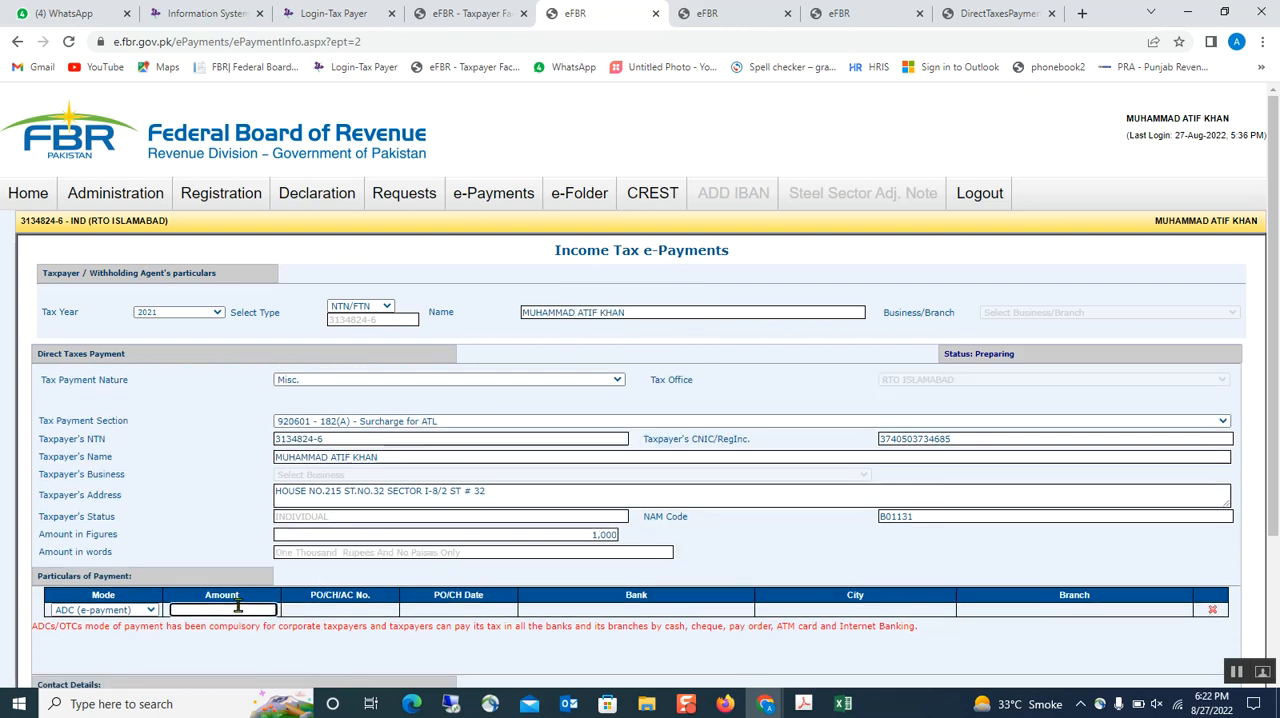
{"action": "type", "text": "1000"}
- Remove the commas from the mobile number in the contact details and create the e-payment
{"action": "scroll", "coordinate": [431, 567], "scroll_direction": "down", "scroll_amount": 1}
{"action": "scroll", "coordinate": [431, 567], "scroll_direction": "down", "scroll_amount": 1}
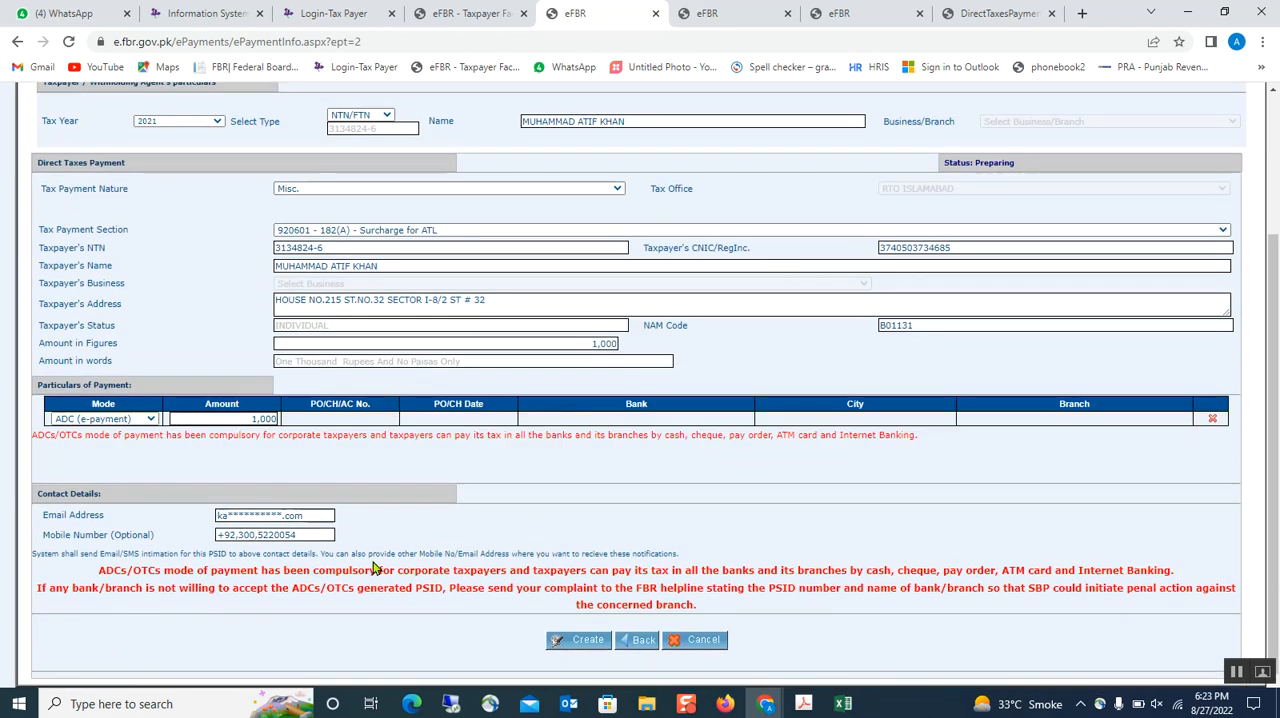
{"action": "left_click", "coordinate": [262, 535]}
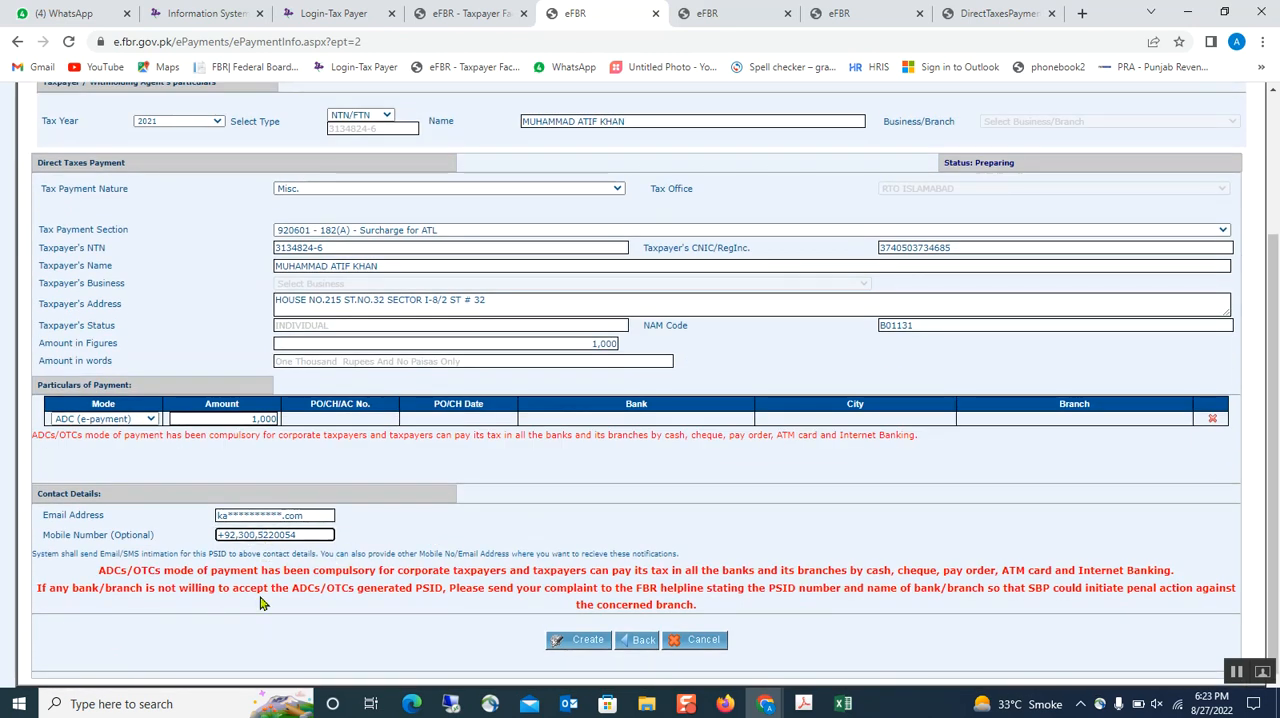
{"action": "key", "text": "BackSpace"}
{"action": "key", "text": "BackSpace"}
{"action": "left_click", "coordinate": [562, 644]}
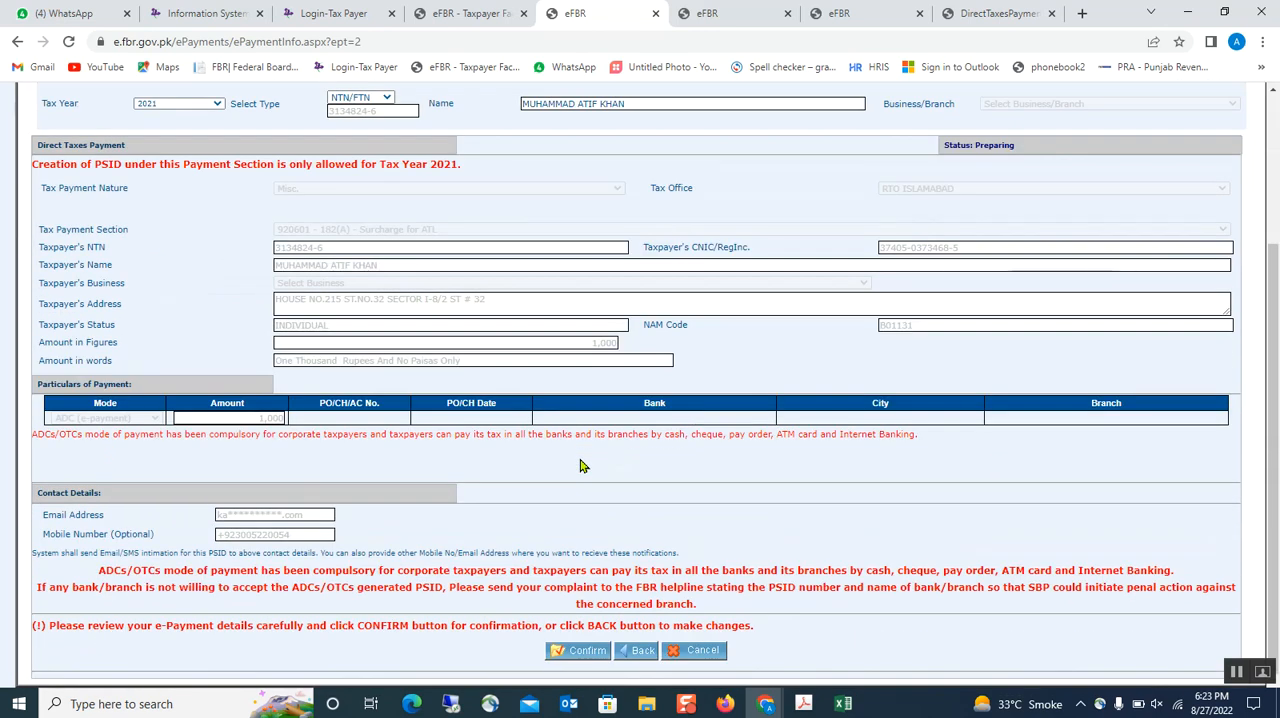
- Review the e-payment details on the confirmation page, from the taxpayer's particulars down to the contact details
{"action": "scroll", "coordinate": [400, 432], "scroll_direction": "down", "scroll_amount": 1}
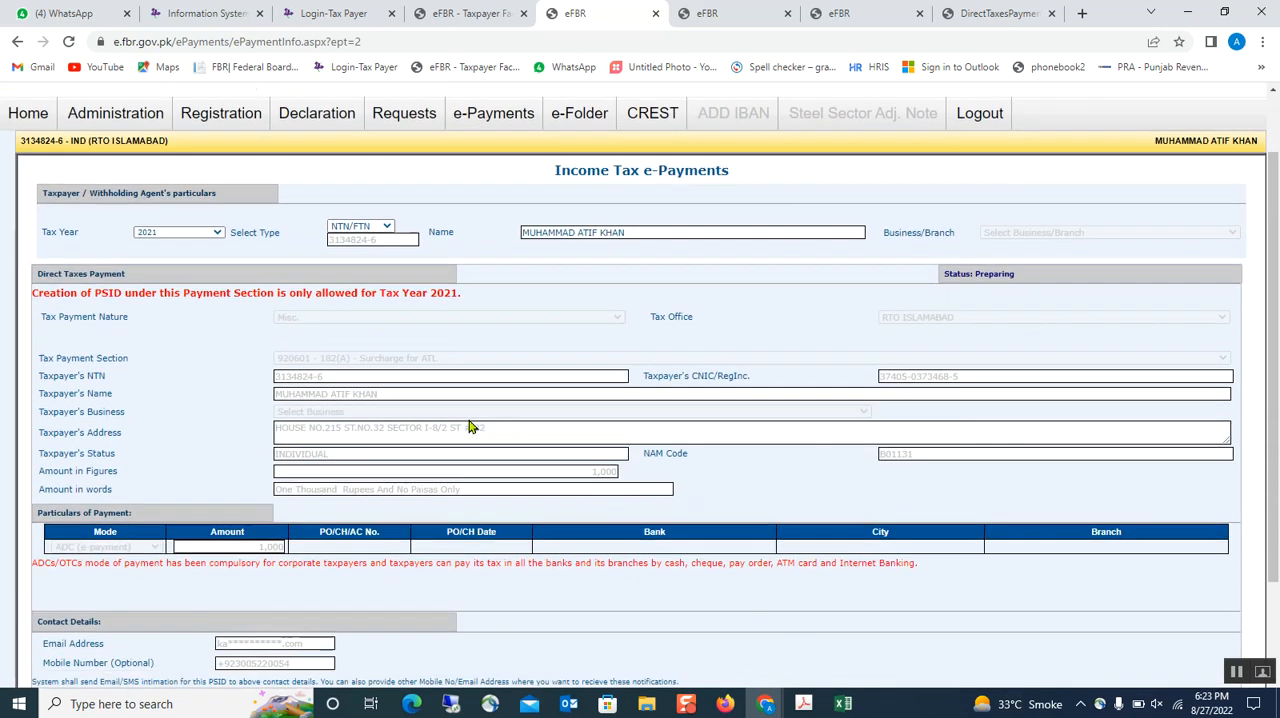
{"action": "scroll", "coordinate": [323, 420], "scroll_direction": "down", "scroll_amount": 2}
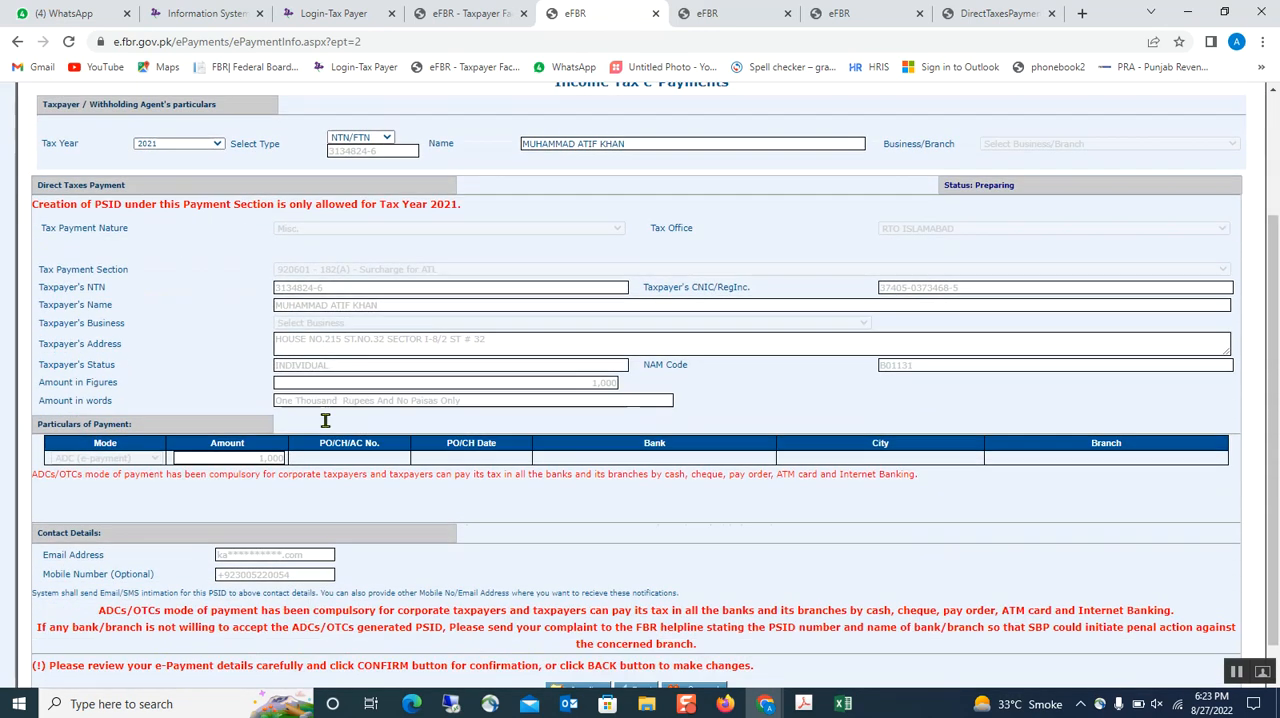
{"action": "scroll", "coordinate": [762, 223], "scroll_direction": "up", "scroll_amount": 1}
{"action": "scroll", "coordinate": [758, 222], "scroll_direction": "up", "scroll_amount": 2}
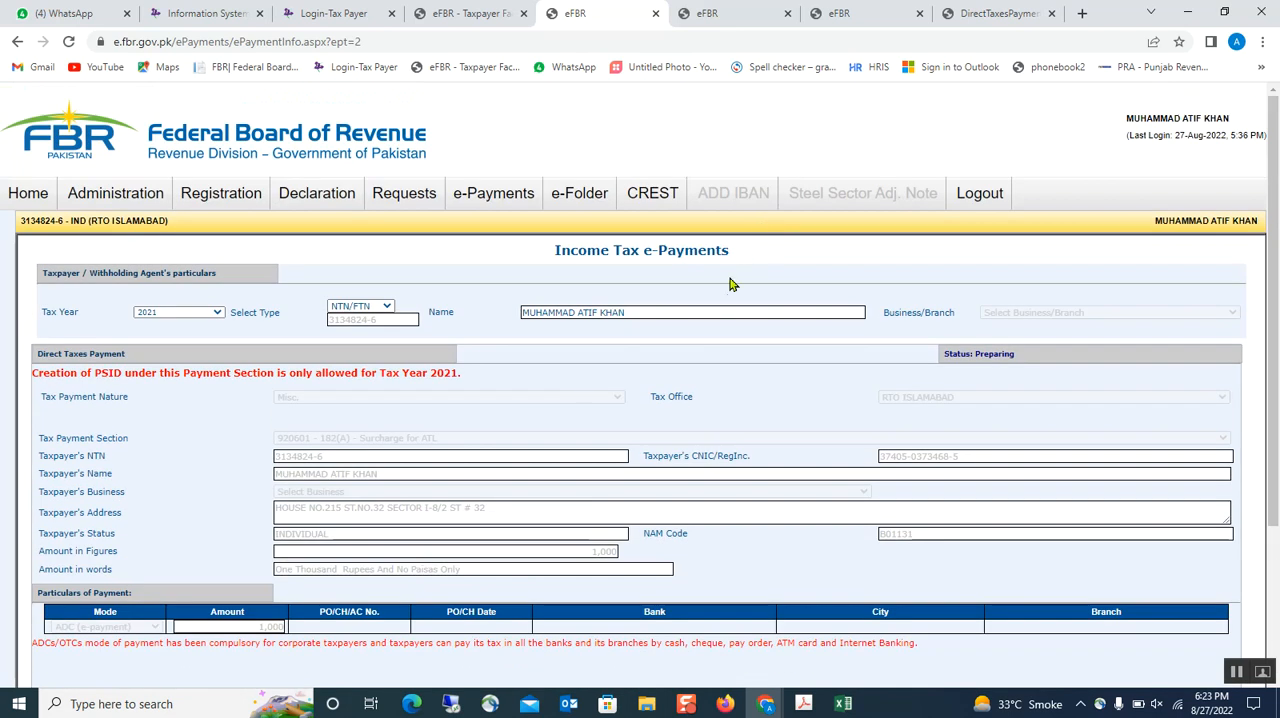
- Look over the bank branch list of an existing PSID and its Income Tax Payment Challan PDF for the ATL surcharge
{"action": "left_click", "coordinate": [716, 14]}
{"action": "left_click", "coordinate": [802, 13]}
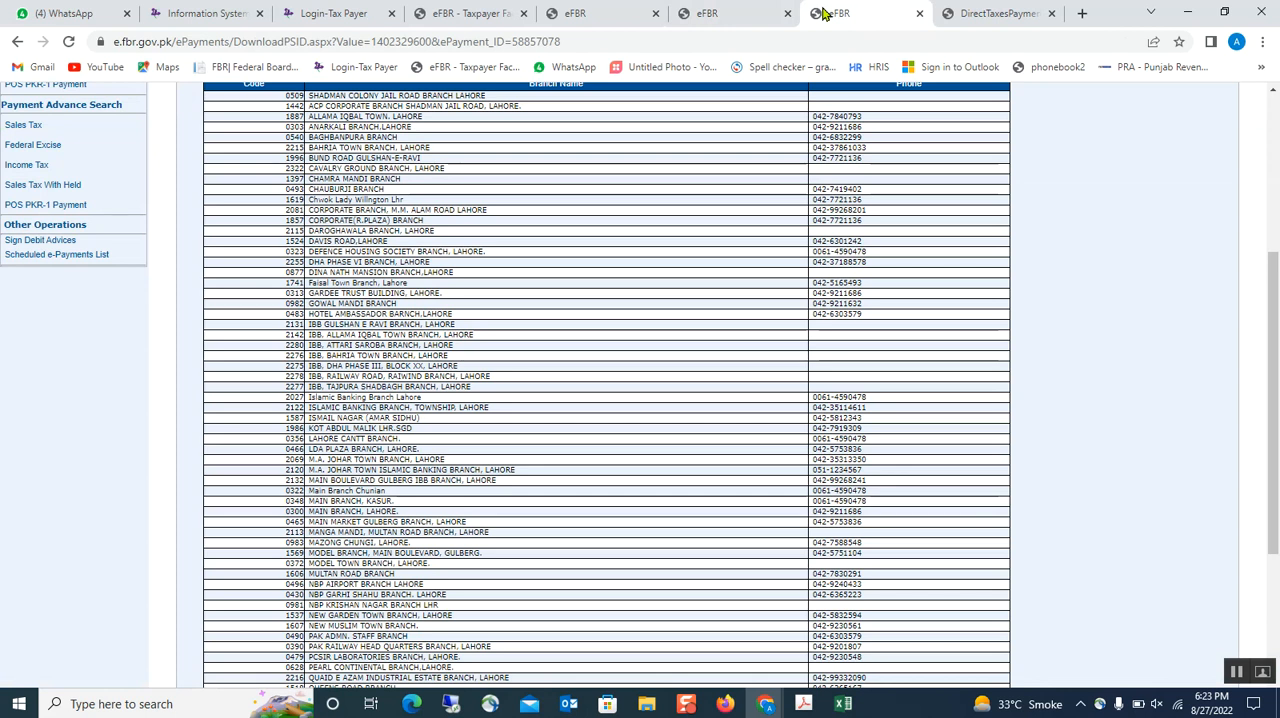
{"action": "scroll", "coordinate": [725, 345], "scroll_direction": "up", "scroll_amount": 3}
{"action": "scroll", "coordinate": [714, 410], "scroll_direction": "down", "scroll_amount": 6}
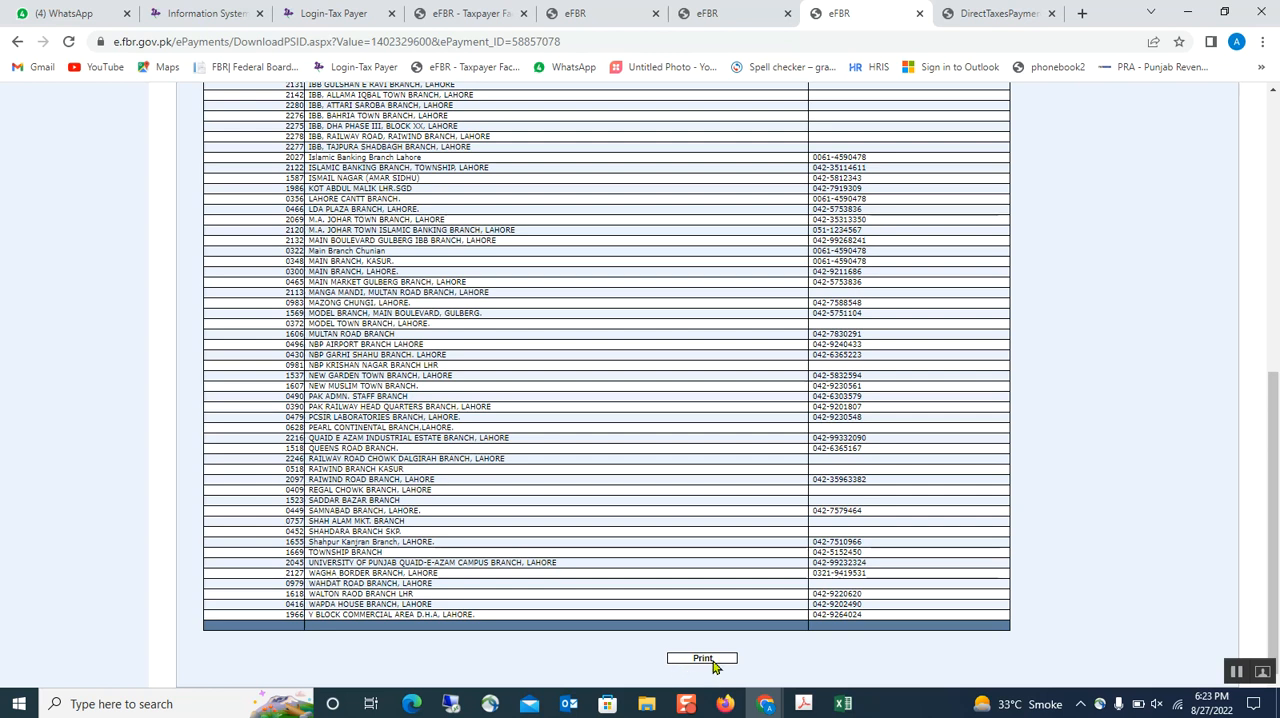
{"action": "left_click", "coordinate": [975, 14]}
{"action": "scroll", "coordinate": [782, 302], "scroll_direction": "up", "scroll_amount": 2}
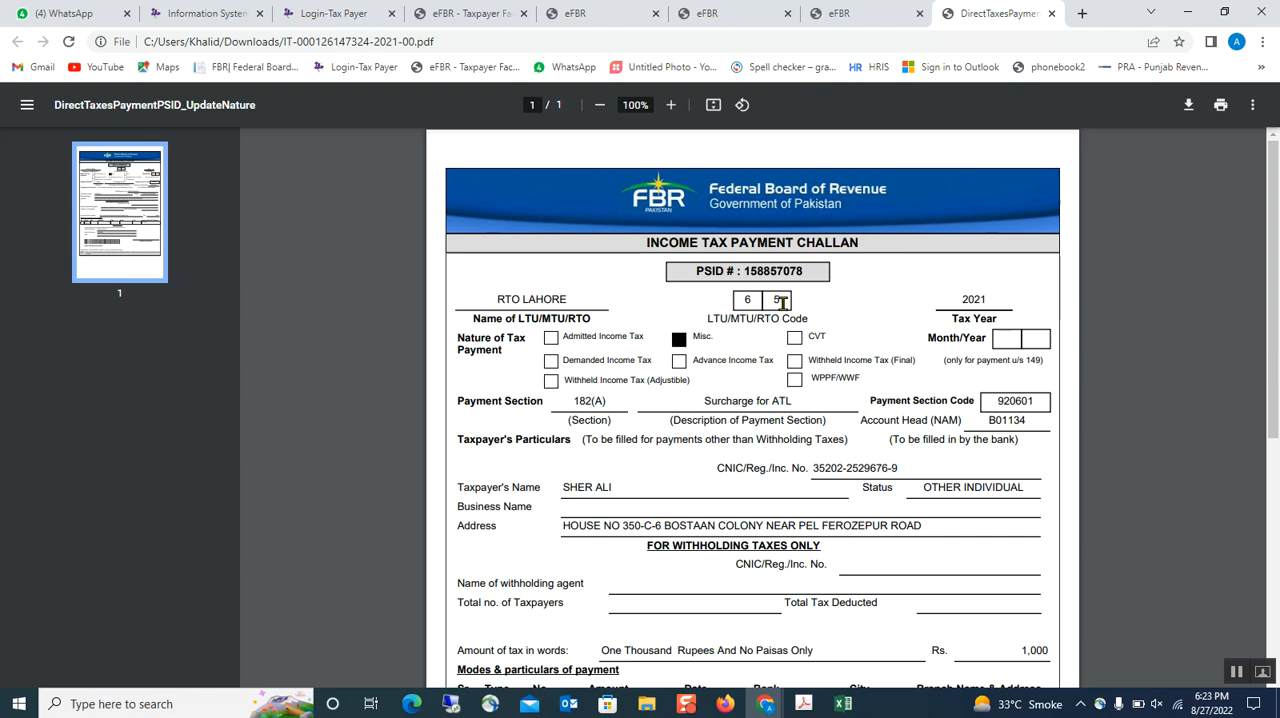
{"action": "scroll", "coordinate": [672, 330], "scroll_direction": "down", "scroll_amount": 1}
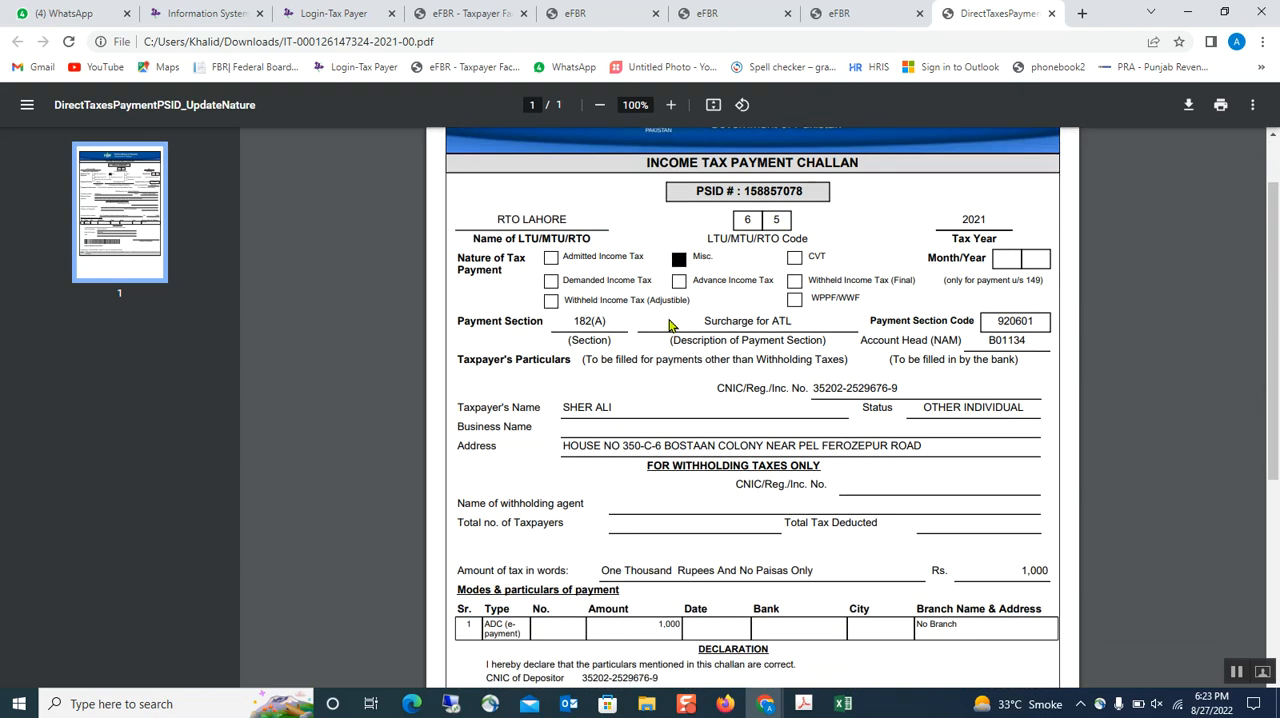
{"action": "scroll", "coordinate": [668, 330], "scroll_direction": "down", "scroll_amount": 3}
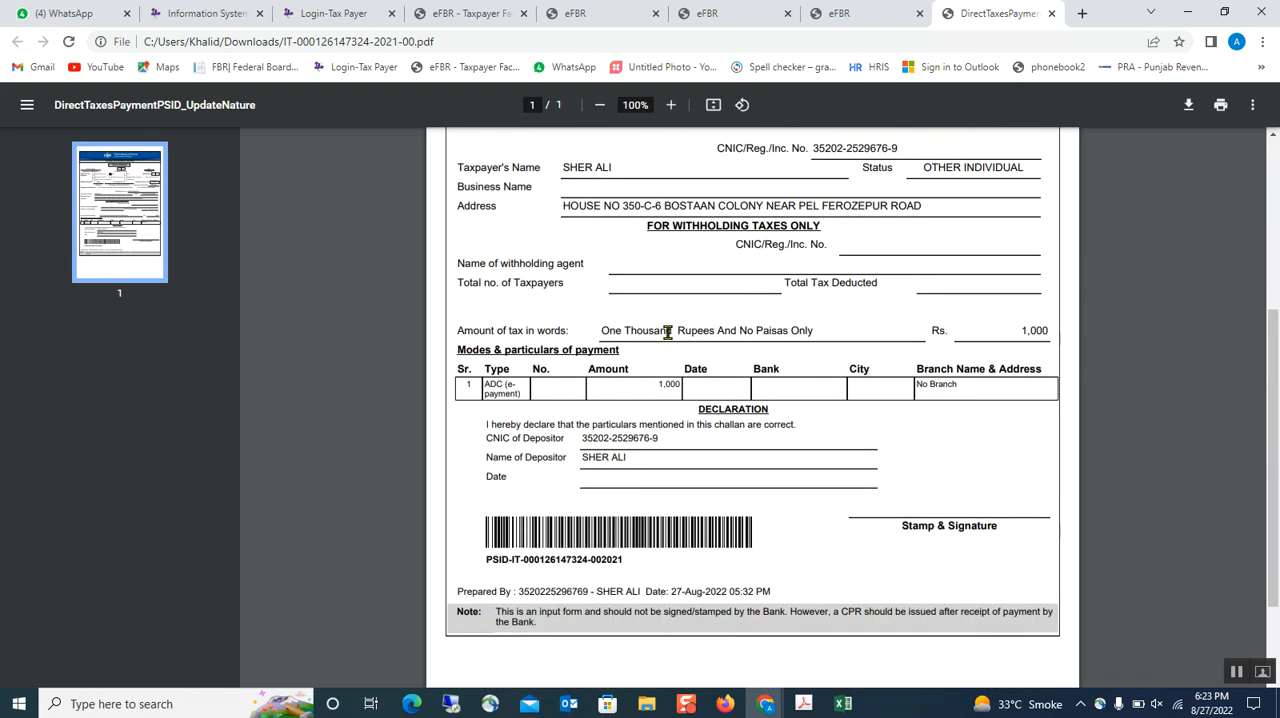